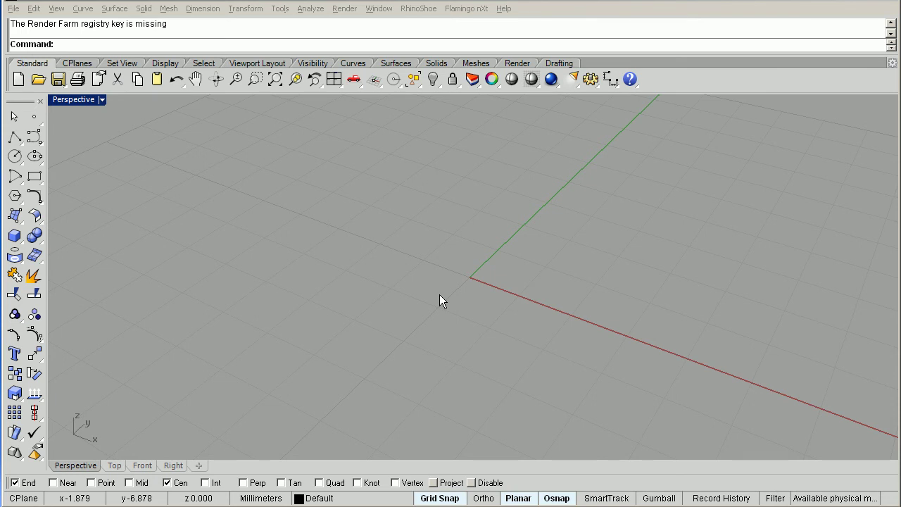
- Draw a box on the grid from two base corners and a 14 mm height
left_click(14, 236)
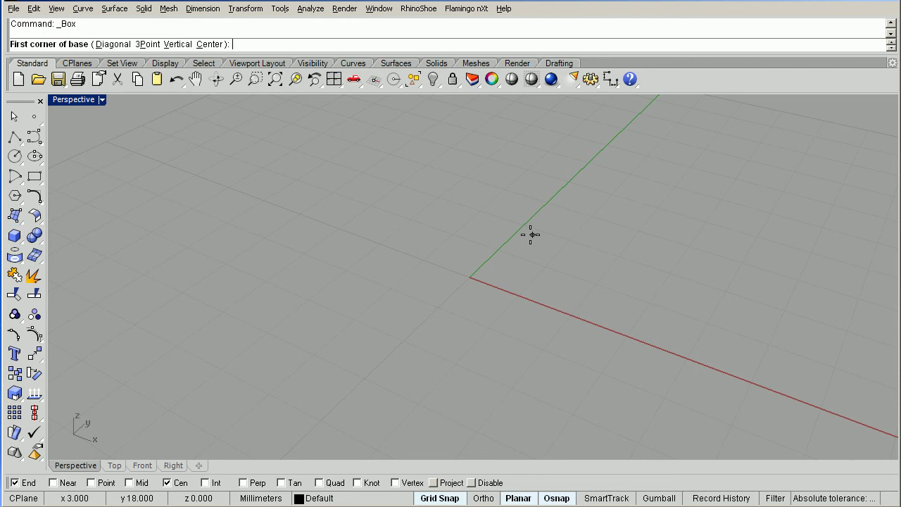
left_click(431, 209)
left_click(526, 388)
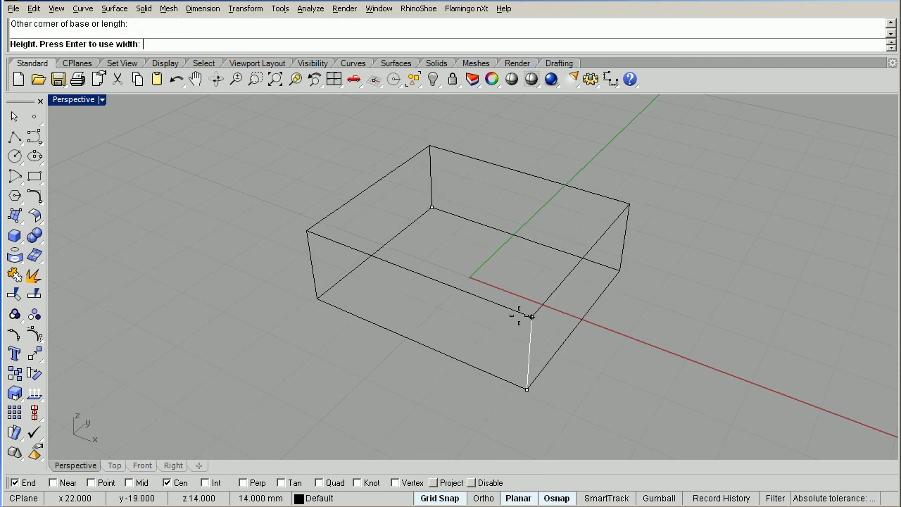
left_click(517, 317)
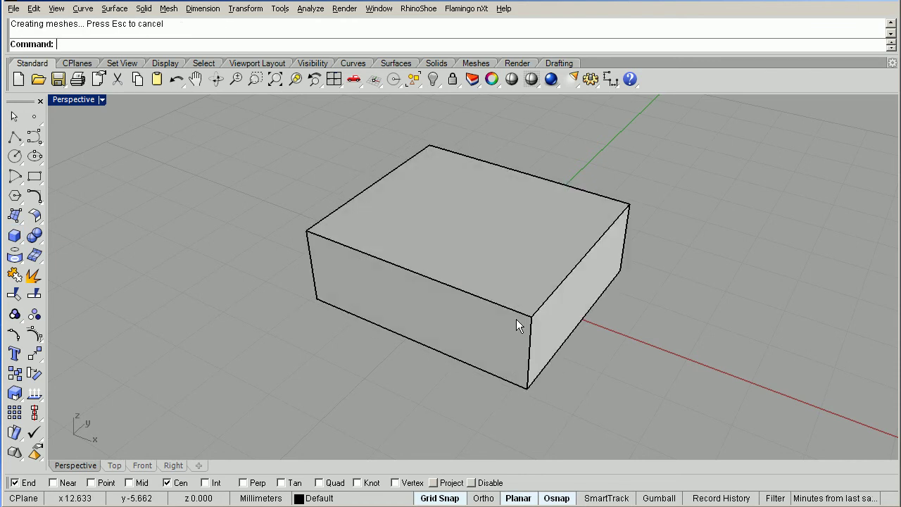
- Extract the box's top face as a separate surface with ExtractSrf
left_click(34, 276)
left_click(457, 239)
key("Return")
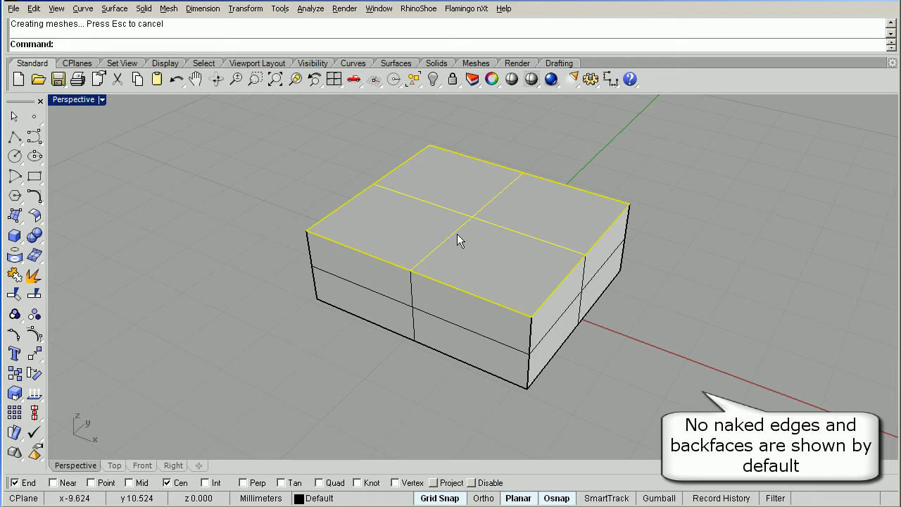
- Delete the extracted top face and orbit around to view the open box's interior
key("Delete")
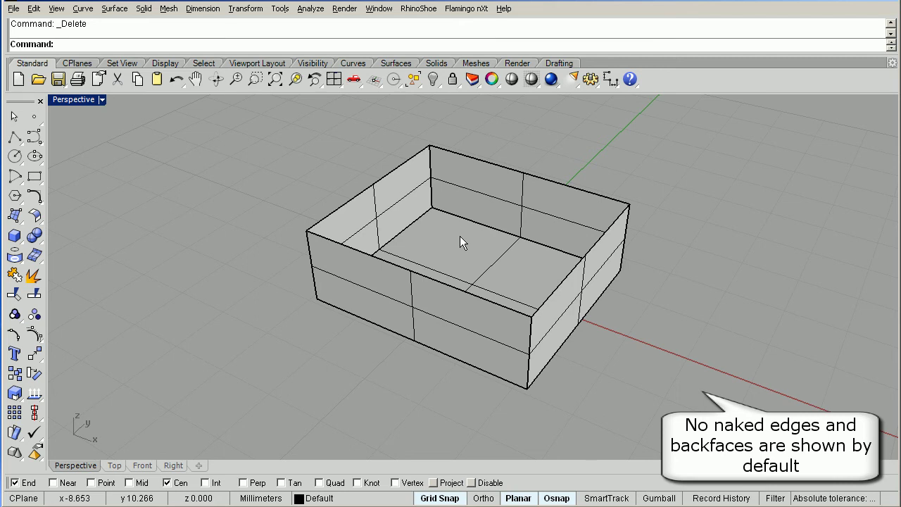
right_click_drag(487, 250, 489, 266)
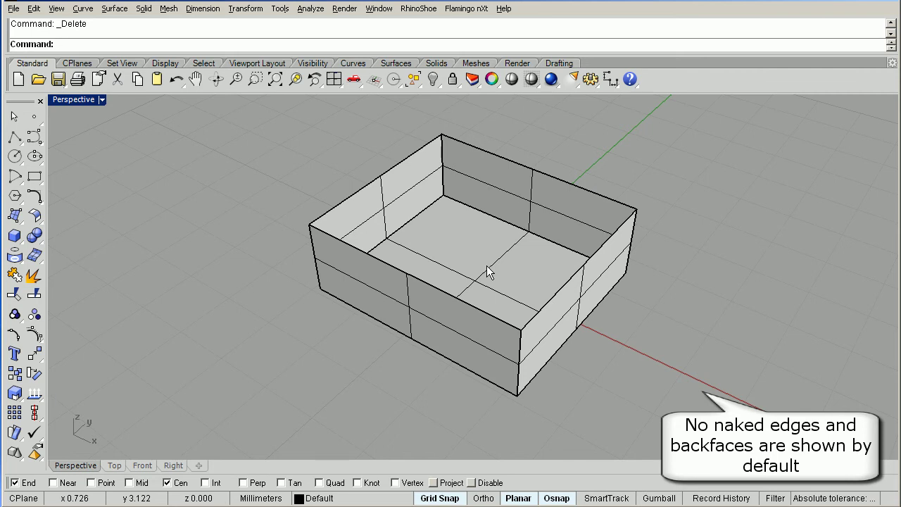
mouse_move(482, 264)
right_mouse_down()
mouse_move(456, 234)
mouse_move(467, 237)
right_mouse_up()
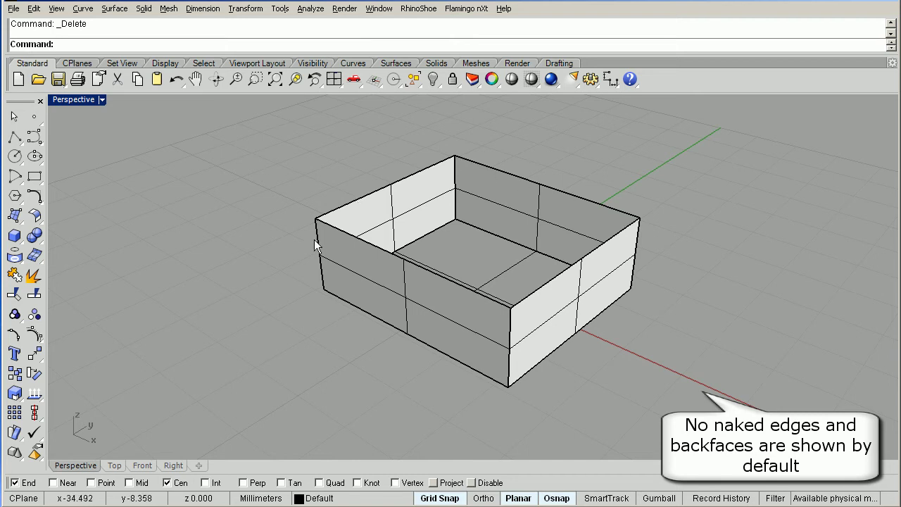
right_click_drag(337, 251, 472, 282)
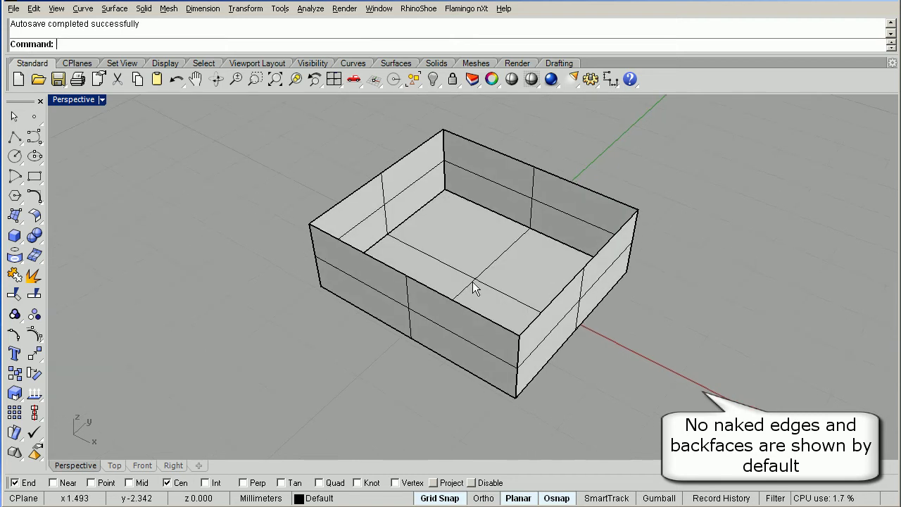
mouse_move(571, 334)
right_mouse_down()
mouse_move(473, 305)
mouse_move(556, 315)
right_mouse_up()
right_click_drag(506, 272, 460, 296)
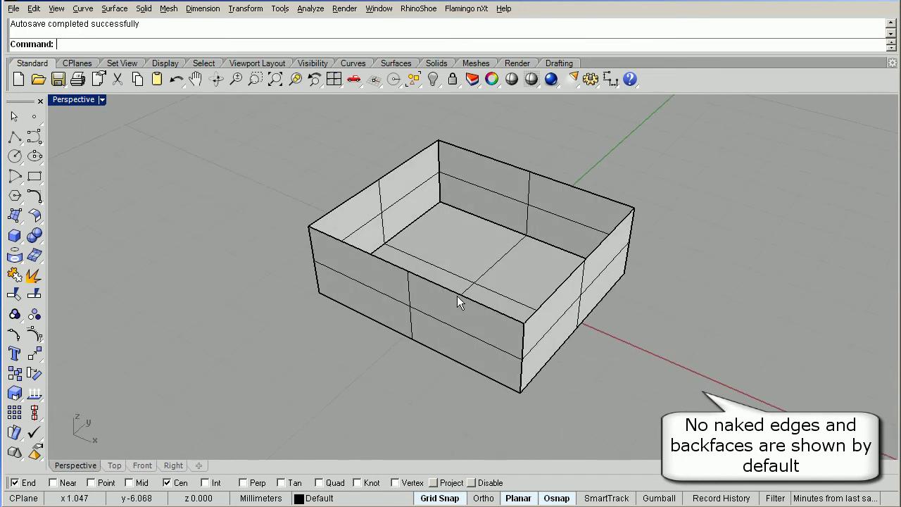
- Tear off the Solid tools flyout as a floating palette
left_click(431, 268)
key("Escape")
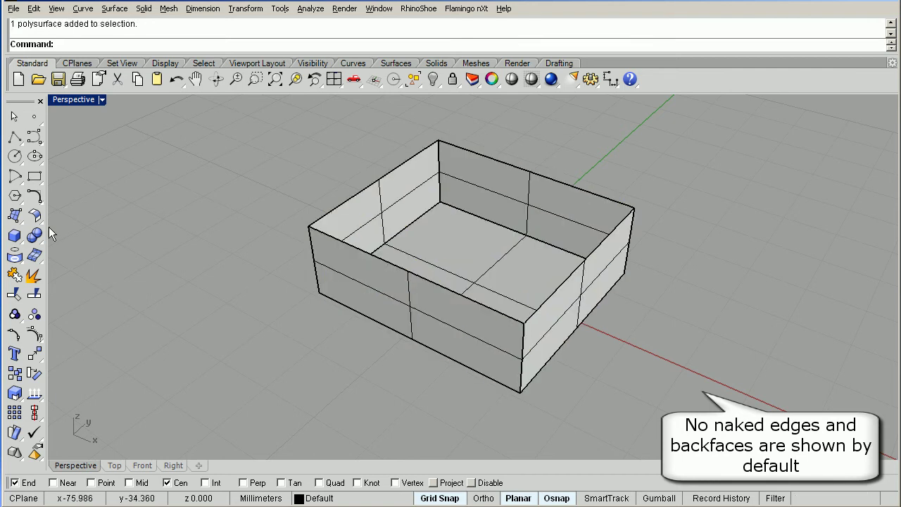
left_click(15, 216)
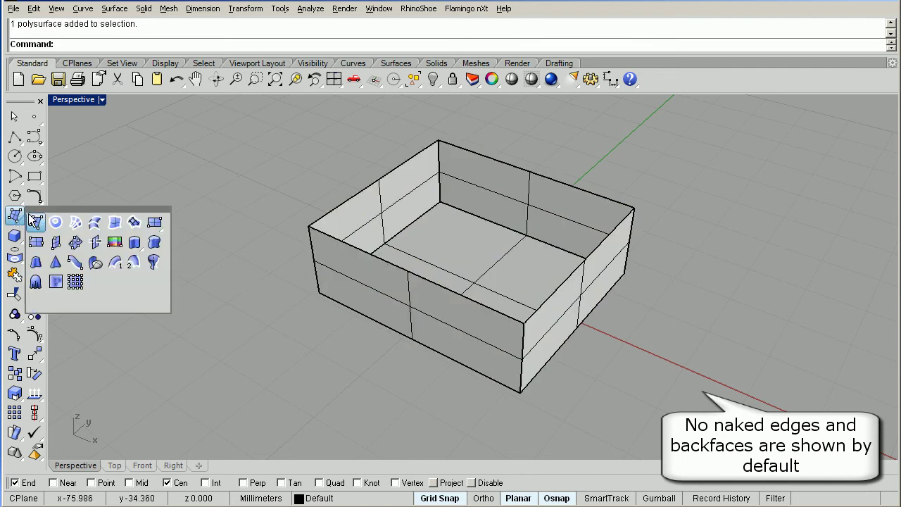
left_click(41, 239)
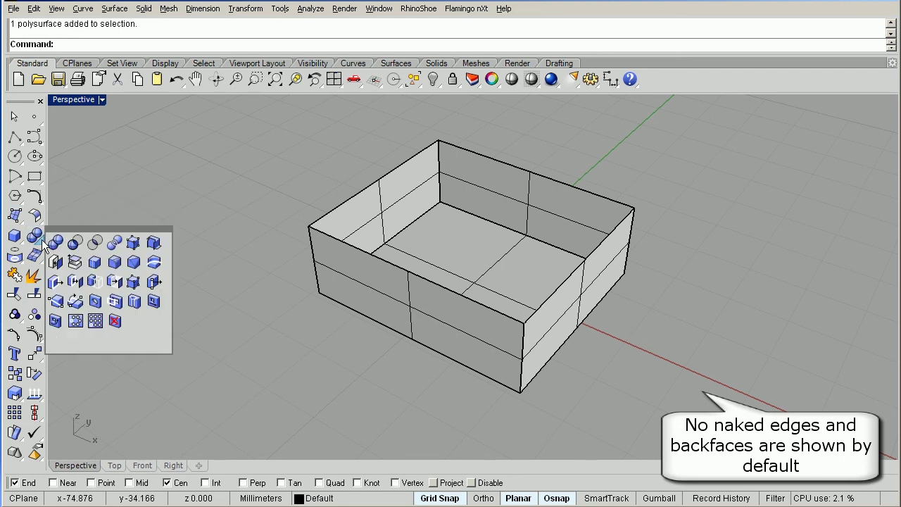
left_click_drag(71, 229, 84, 227)
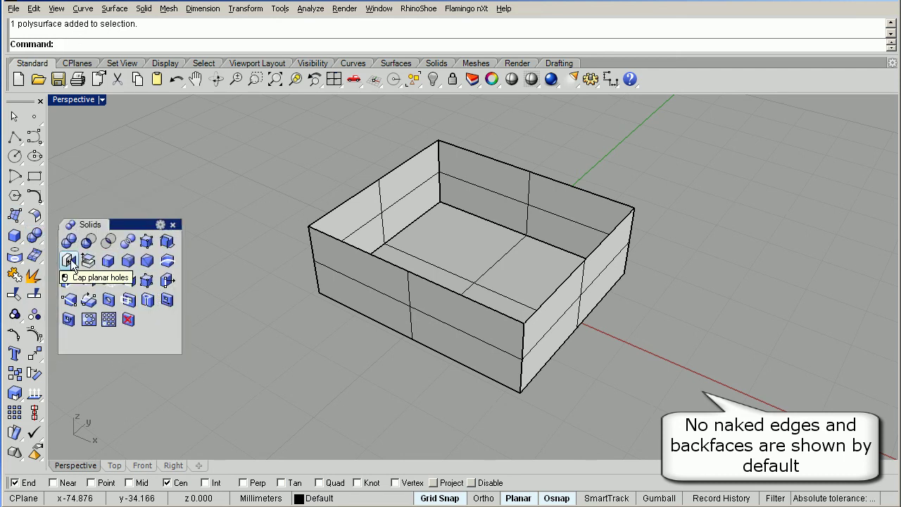
- Cap the open box's planar top hole to make it a closed solid
left_click(73, 265)
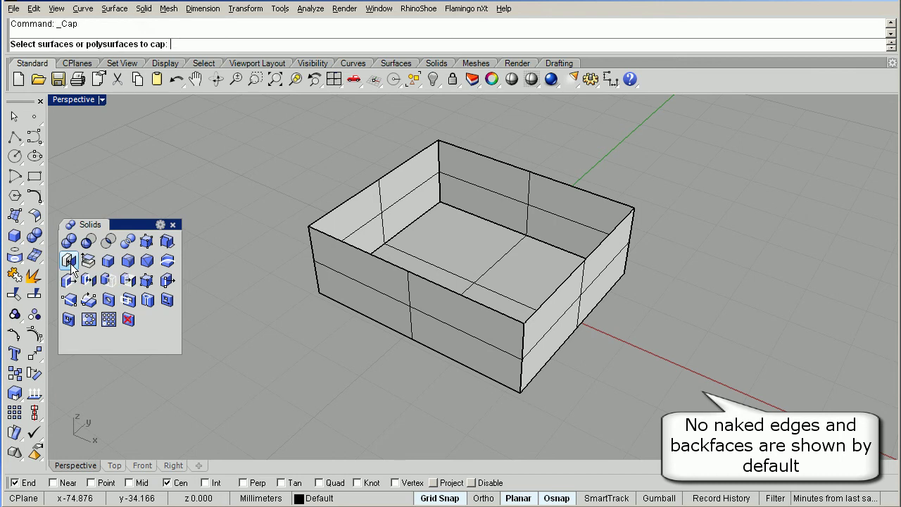
left_click(392, 213)
key("Return")
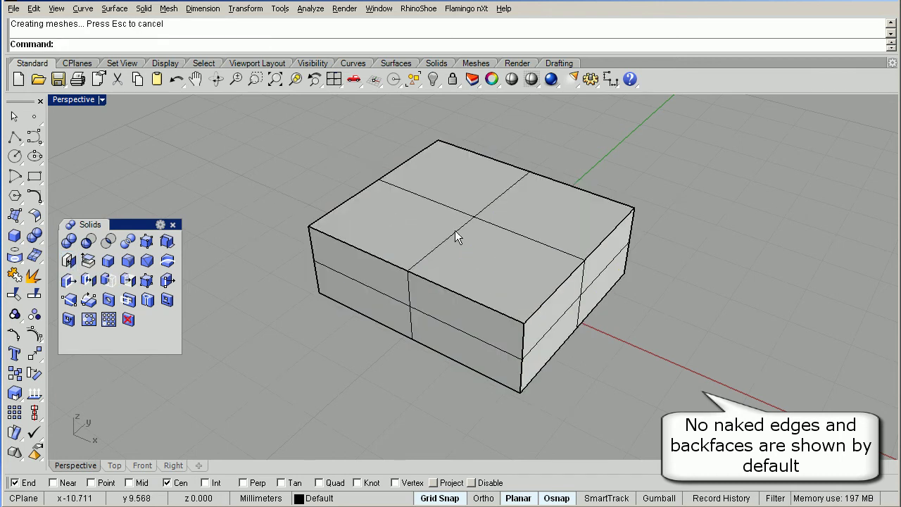
left_click(455, 316)
mouse_move(625, 354)
right_mouse_down()
mouse_move(519, 297)
mouse_move(519, 195)
mouse_move(580, 328)
mouse_move(579, 352)
right_mouse_up()
left_click(673, 365)
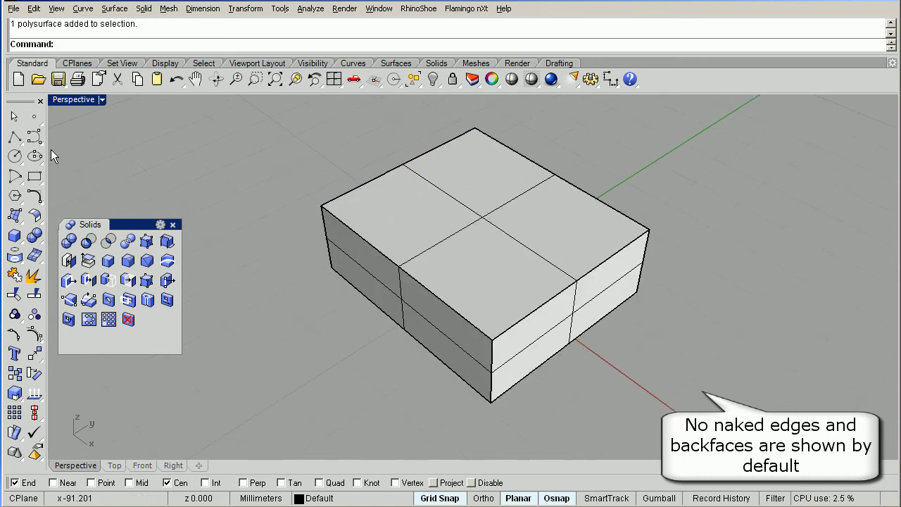
- Close the Solid palette and extract the box's right end face as a separate surface
left_click(172, 224)
mouse_move(577, 282)
right_mouse_down()
mouse_move(595, 276)
mouse_move(600, 296)
right_mouse_up()
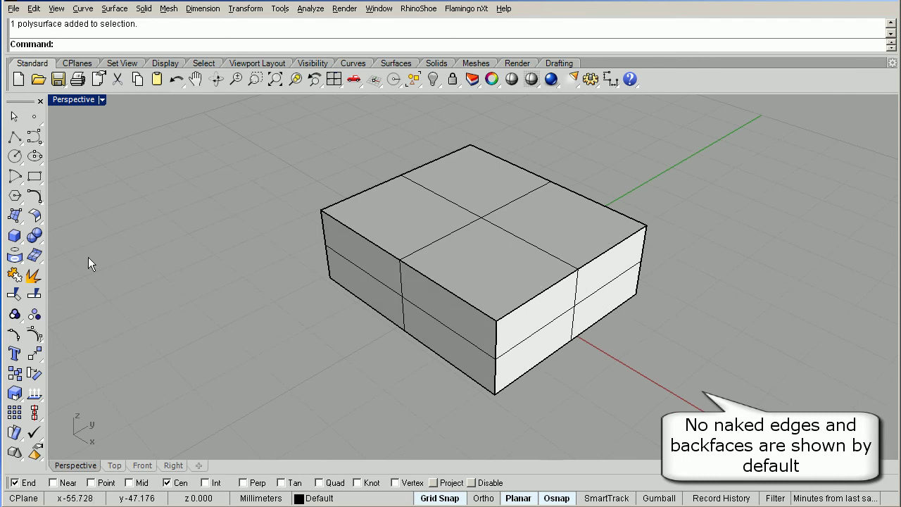
right_click(33, 276)
left_click(581, 247)
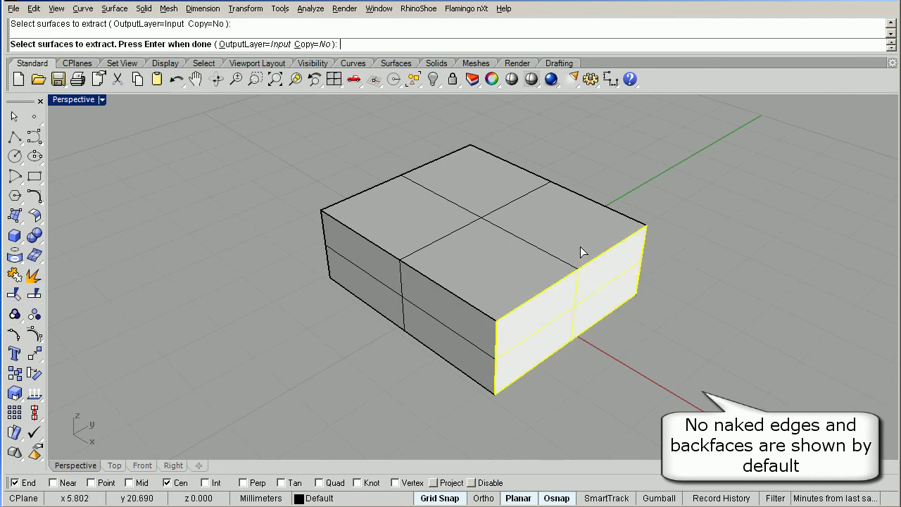
right_click(501, 240)
left_click(165, 352)
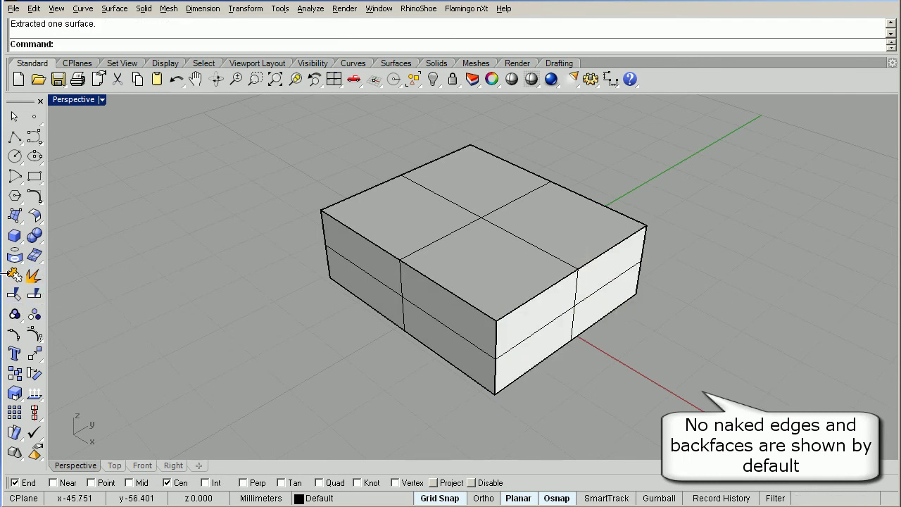
right_click(33, 275)
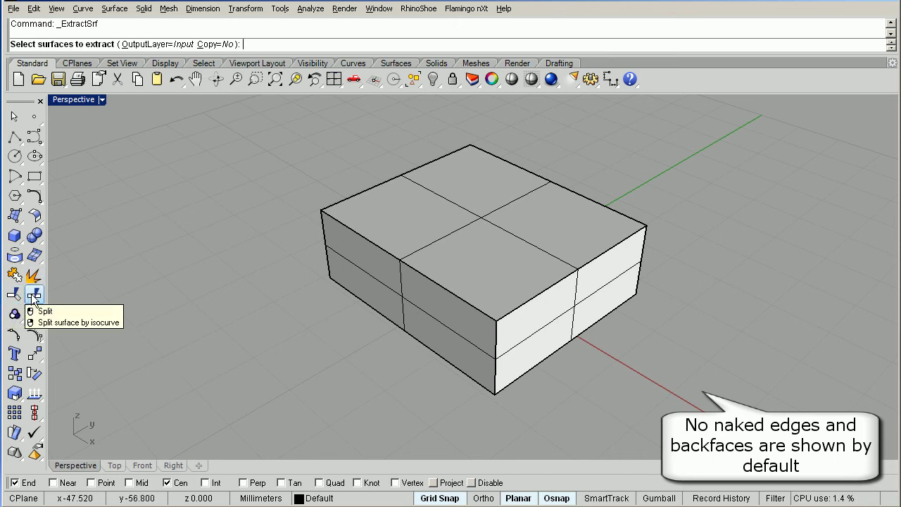
- Split the end face along a V isocurve just inside its edge, with Center and End snaps off
right_click(33, 295)
left_click(563, 322)
key("Return")
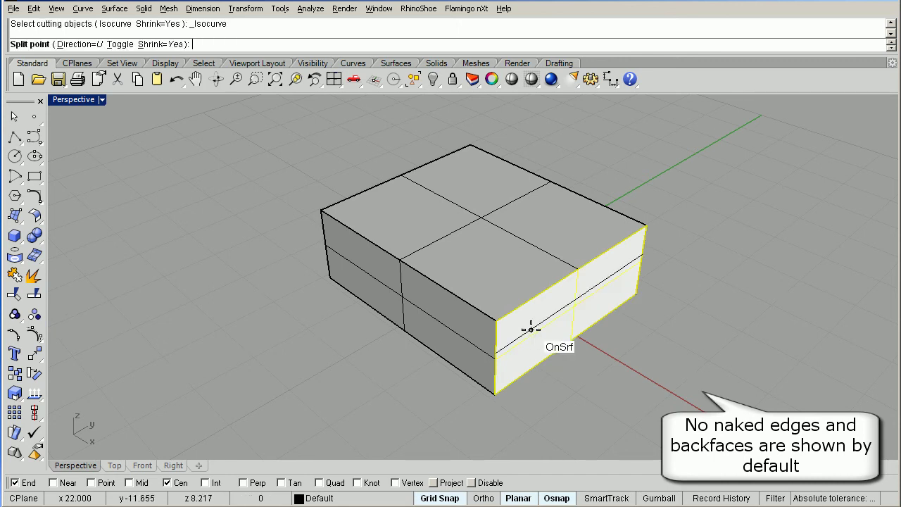
type("t")
key("Return")
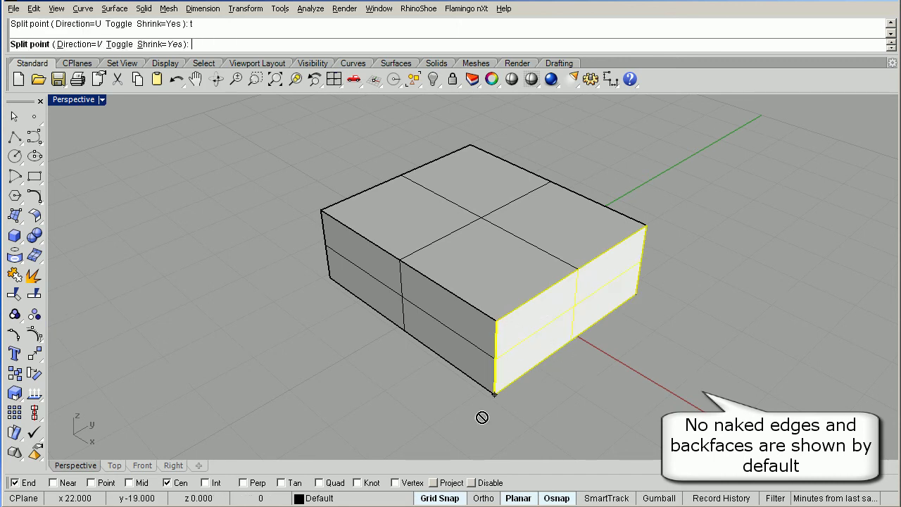
left_click(167, 483)
left_click(15, 483)
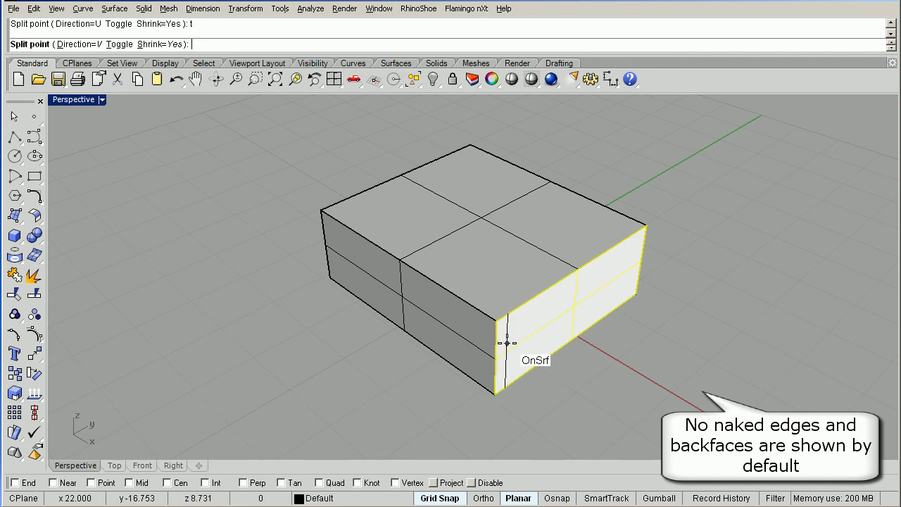
scroll(504, 343, "up", 3)
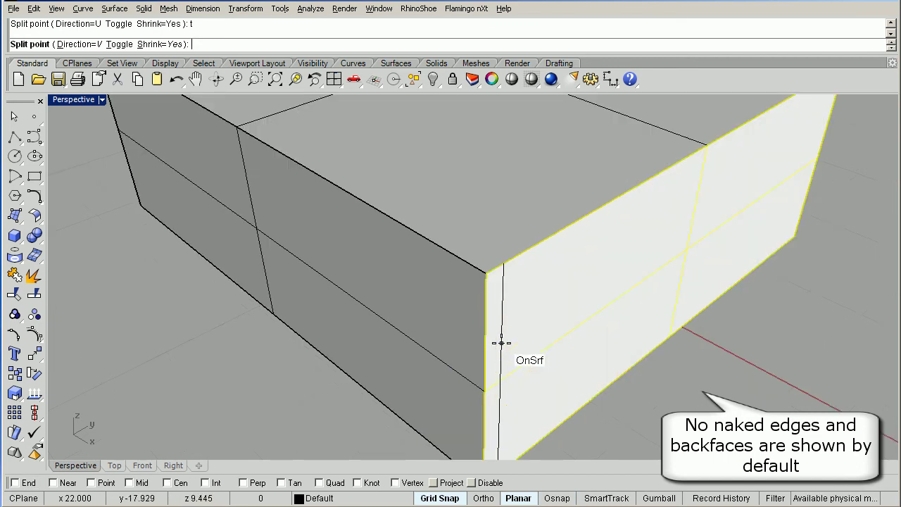
left_click(493, 343)
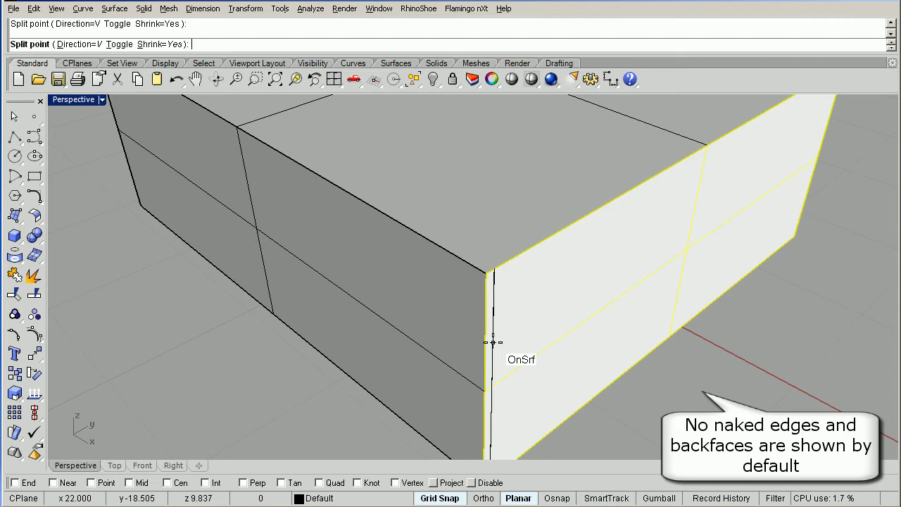
key("Return")
- Select the thin split-off strip and delete it, leaving a narrow slit
left_click(490, 287)
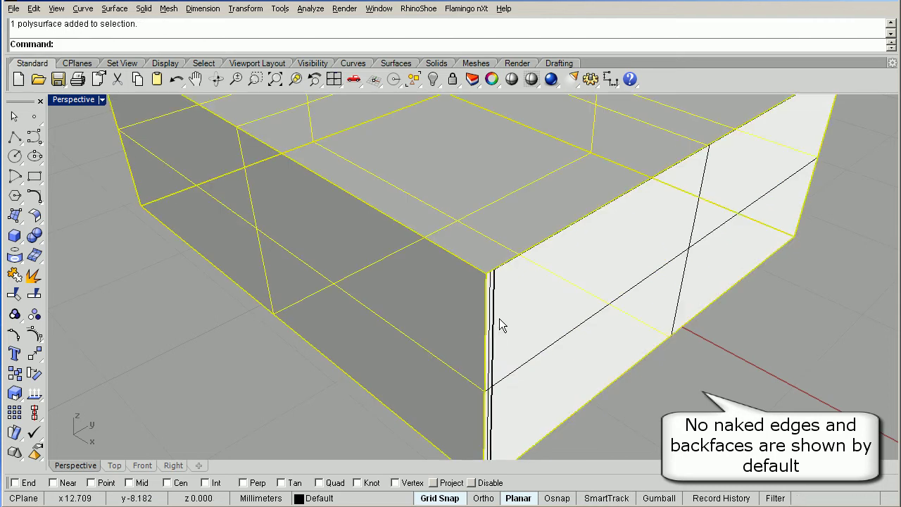
left_click(500, 321)
left_click(491, 282)
scroll(490, 279, "up", 3)
scroll(490, 279, "up", 2)
left_click(492, 257, "ctrl+shift")
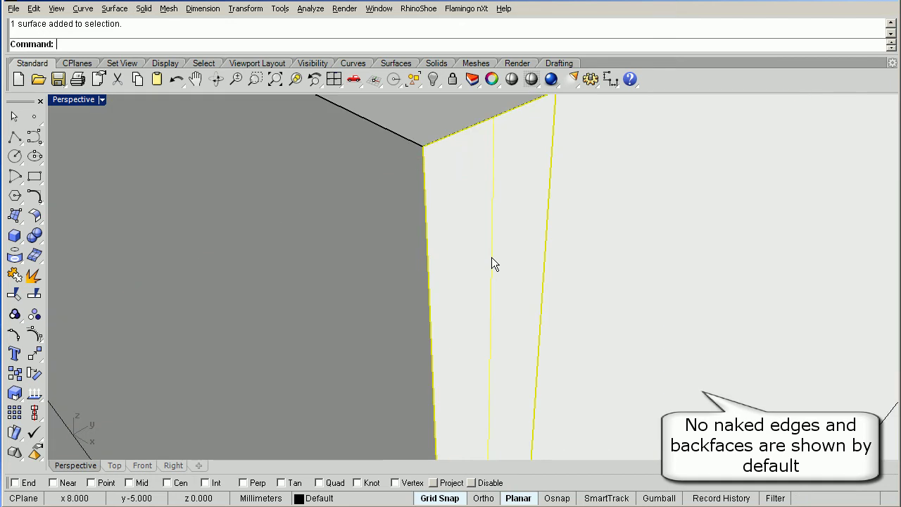
key("Delete")
scroll(572, 284, "down", 4)
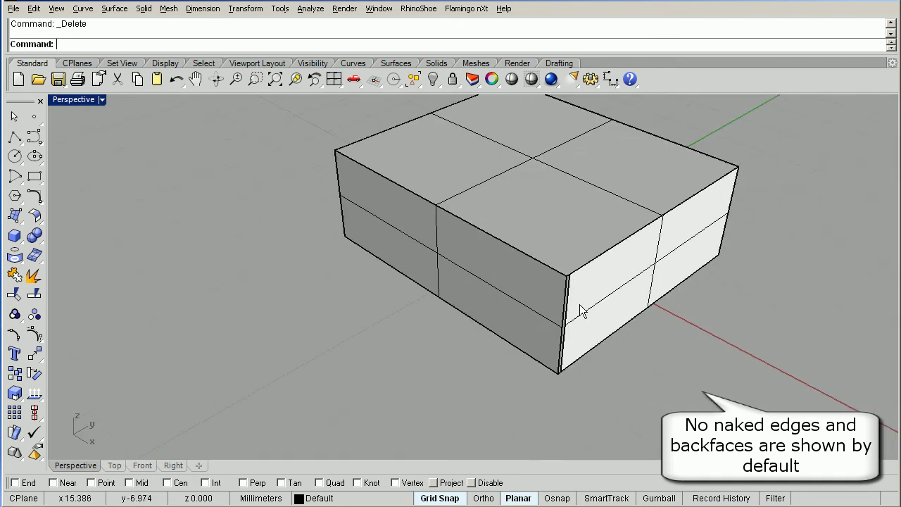
scroll(580, 308, "down", 2)
left_click_drag(754, 392, 437, 206)
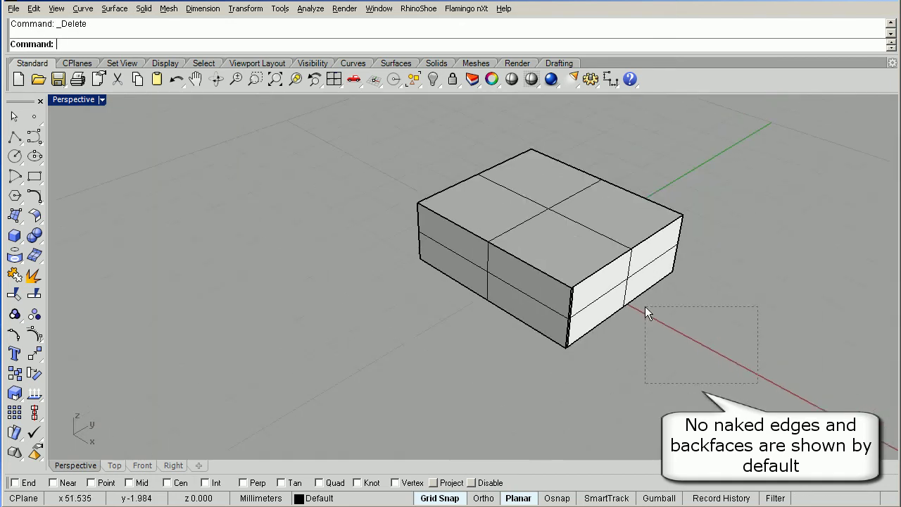
left_click(14, 275)
left_click(276, 78)
left_click(264, 171)
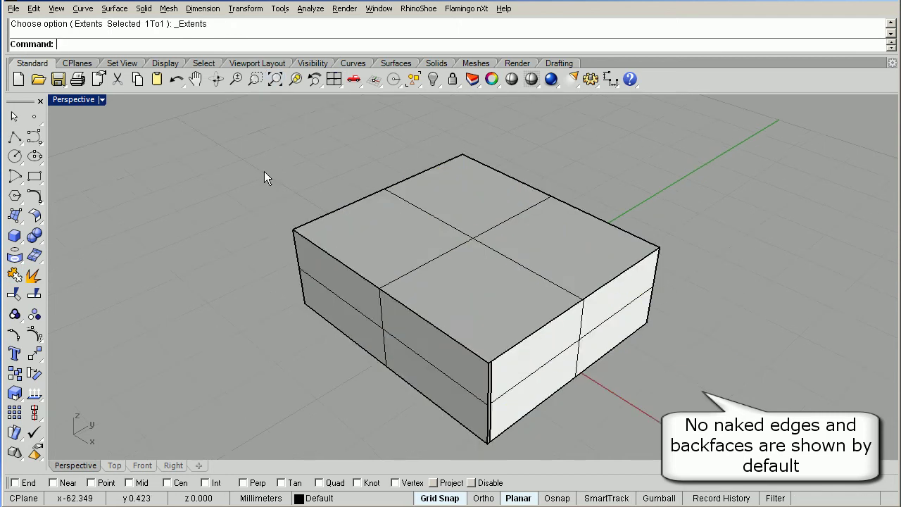
mouse_move(264, 171)
right_mouse_down()
mouse_move(533, 317)
mouse_move(791, 332)
mouse_move(454, 329)
mouse_move(523, 317)
mouse_move(554, 222)
right_mouse_up()
key("ctrl+alt+w")
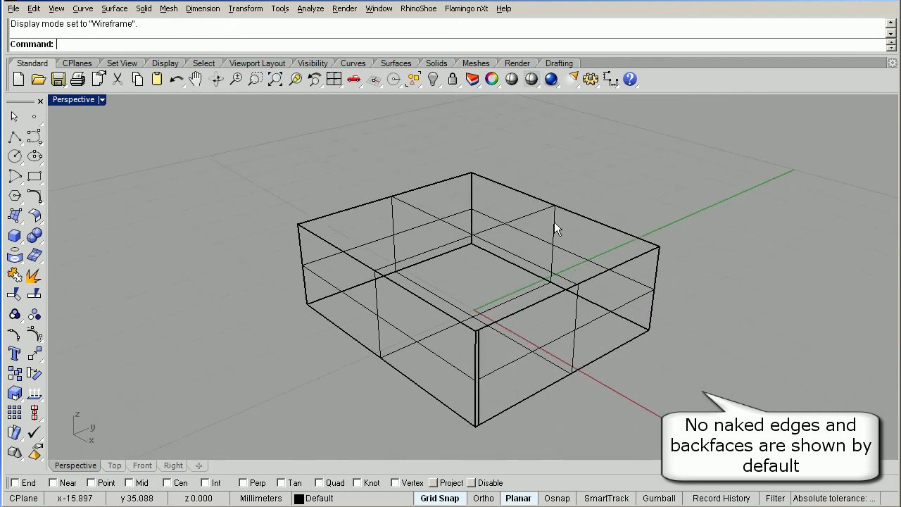
left_click(532, 79)
right_click_drag(523, 124, 493, 308)
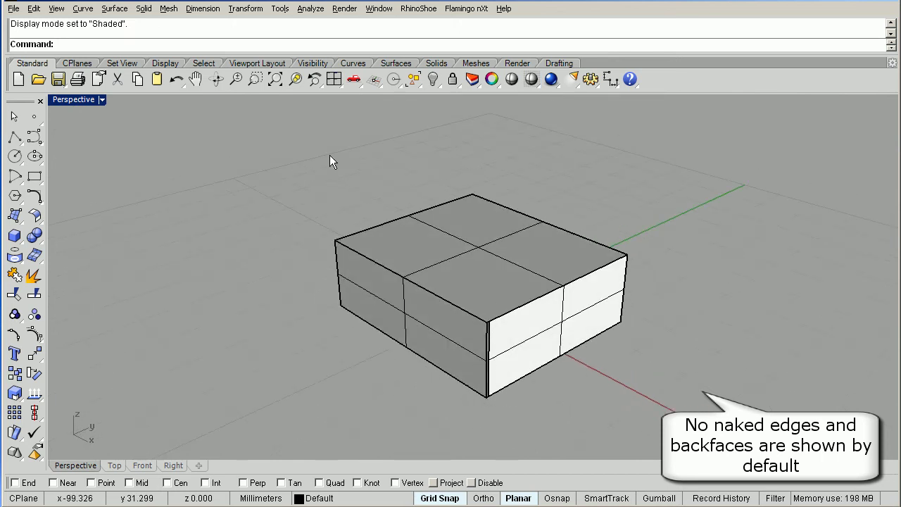
left_click(275, 79)
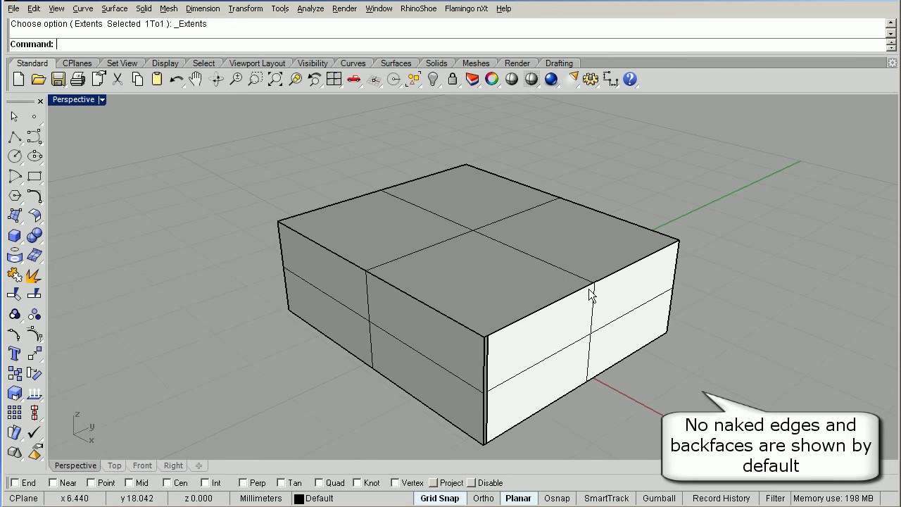
right_click_drag(592, 296, 584, 258)
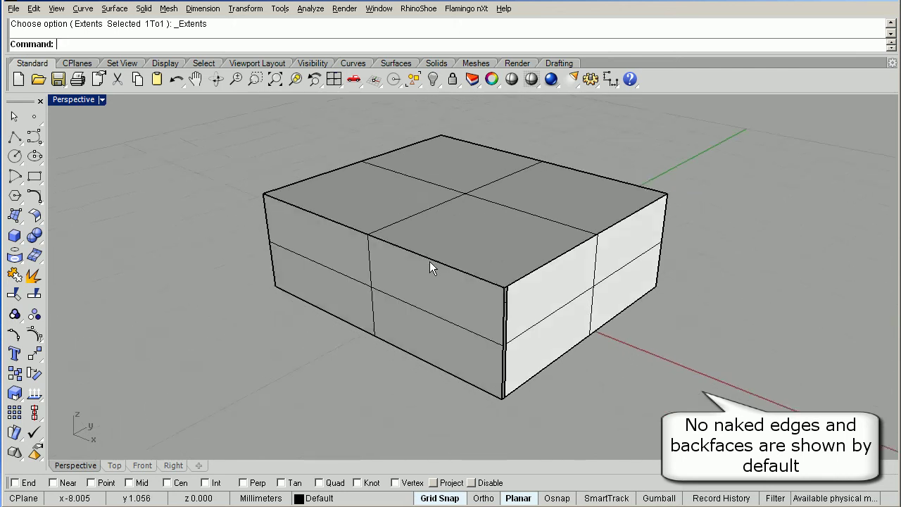
right_click_drag(430, 261, 416, 264)
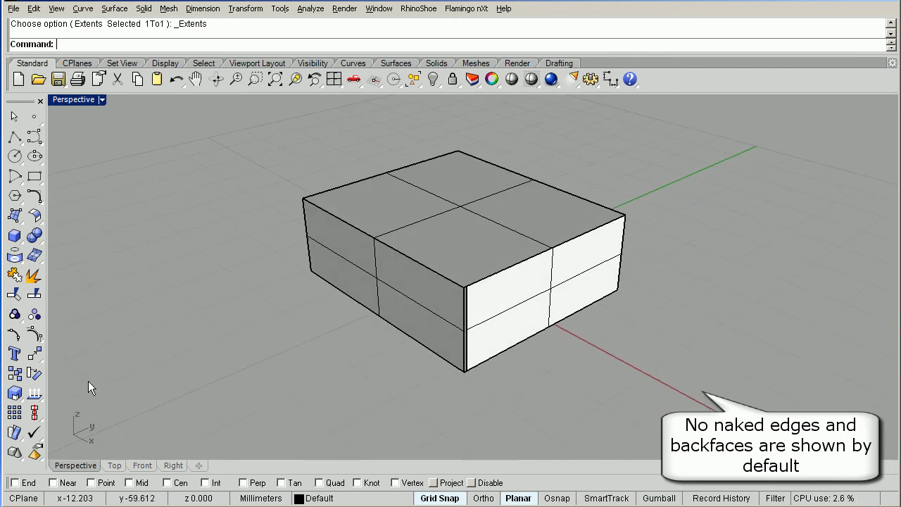
- Float the Analyze tools and run Show Edges on the box, finding 4 naked edges of 15
left_click(36, 398)
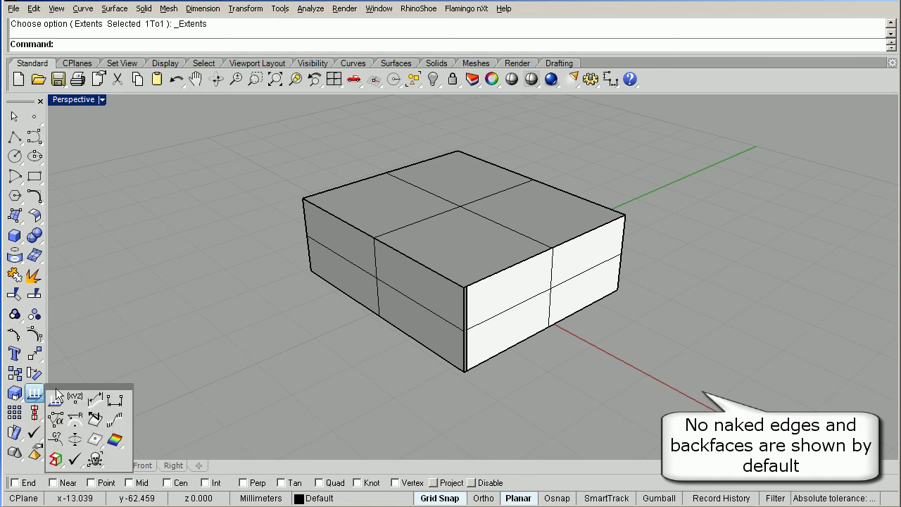
left_click_drag(56, 388, 114, 203)
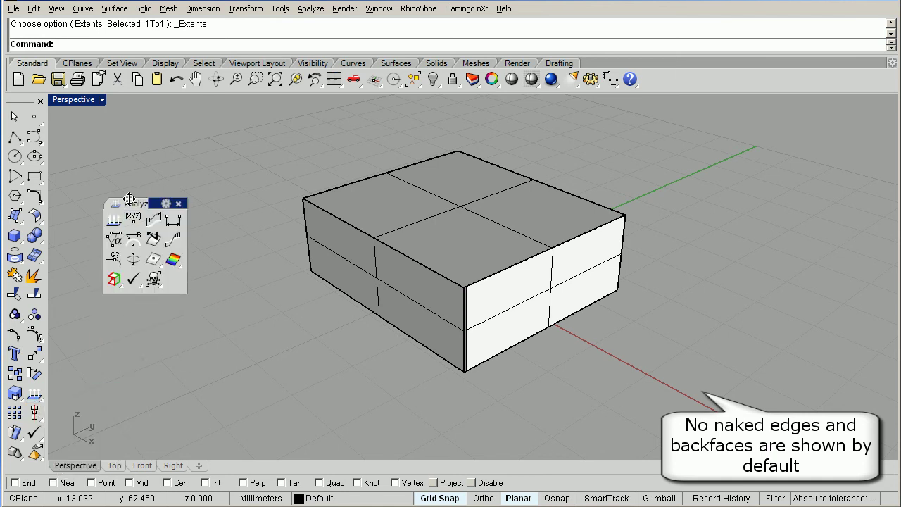
left_click(114, 282)
left_click(382, 247)
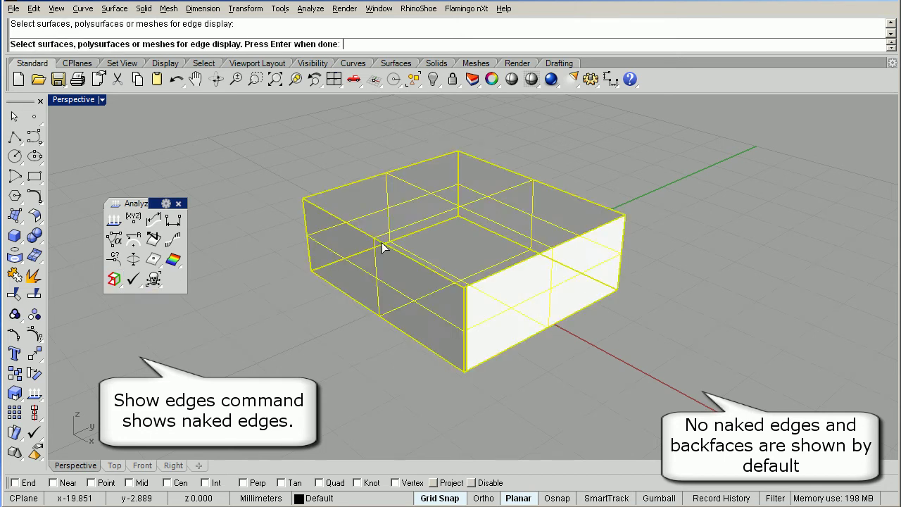
key("Return")
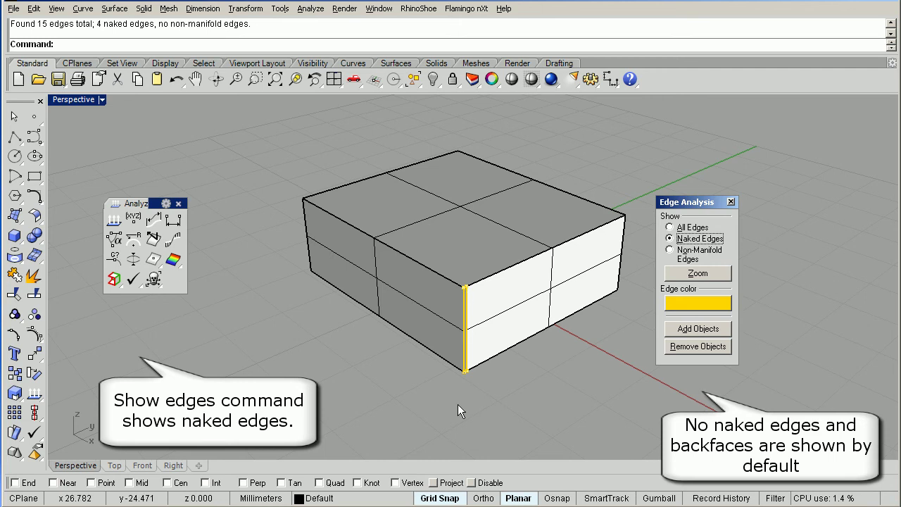
- Set the naked-edge highlight colour to green, inspect the edge, then close Edge Analysis
left_click(722, 303)
left_click(456, 160)
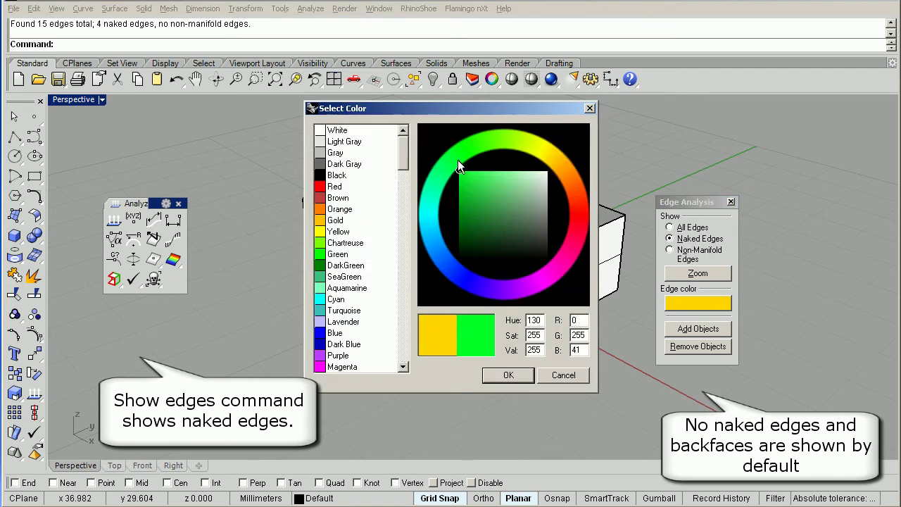
left_click(511, 375)
right_click_drag(484, 364, 469, 358)
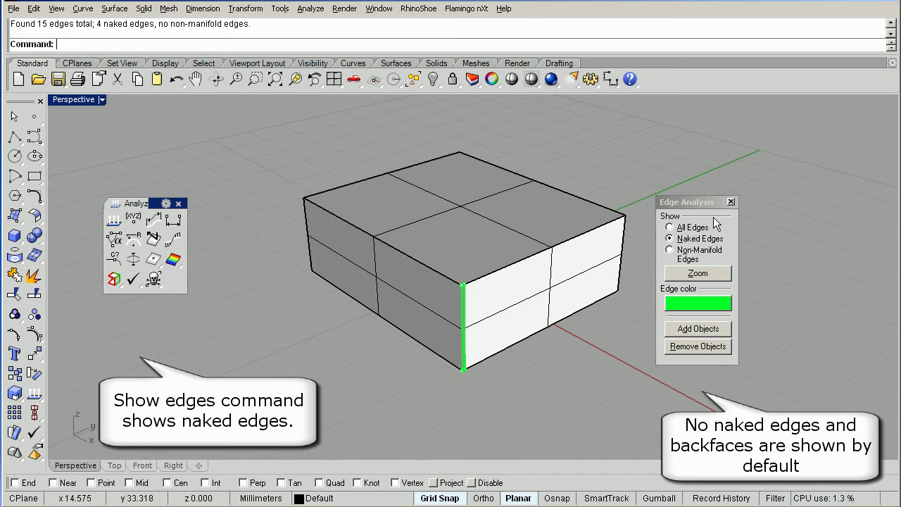
left_click(731, 201)
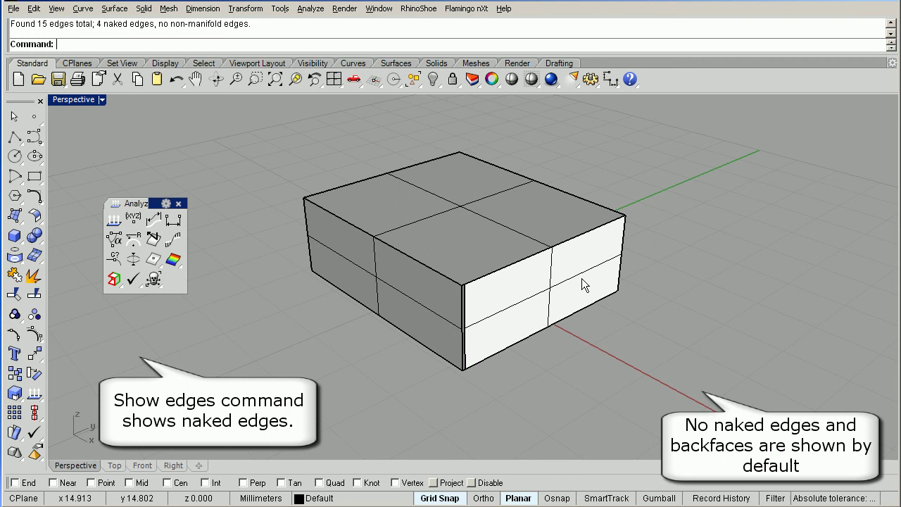
- Close the floating Analyze palette and toggle Perspective to Wireframe and back to Shaded
left_click(178, 205)
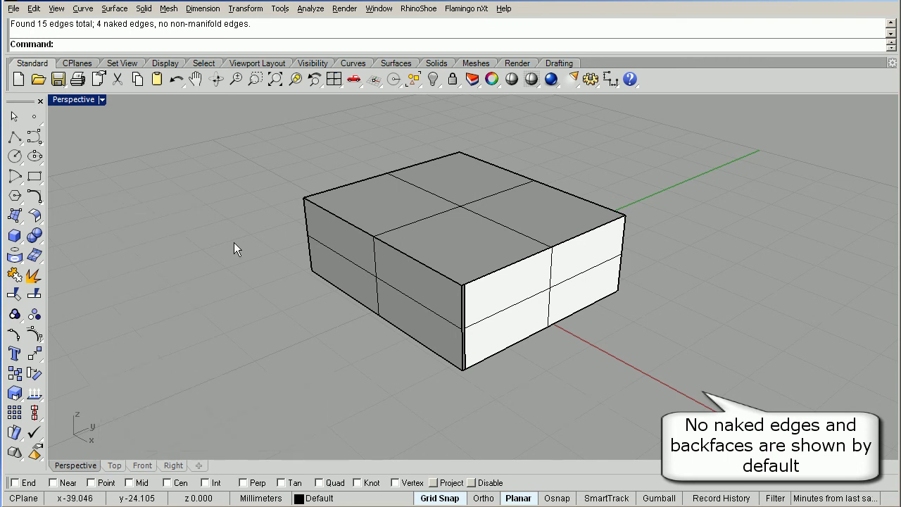
left_click(530, 80)
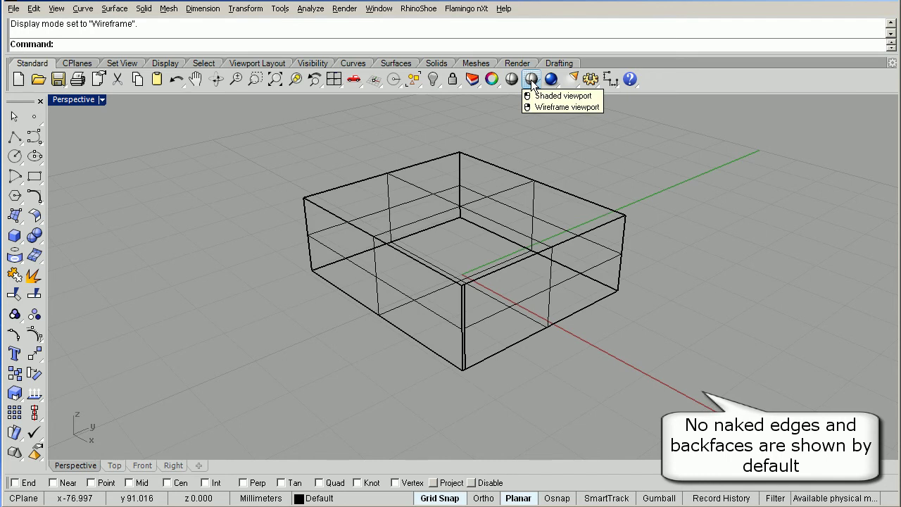
left_click(532, 83)
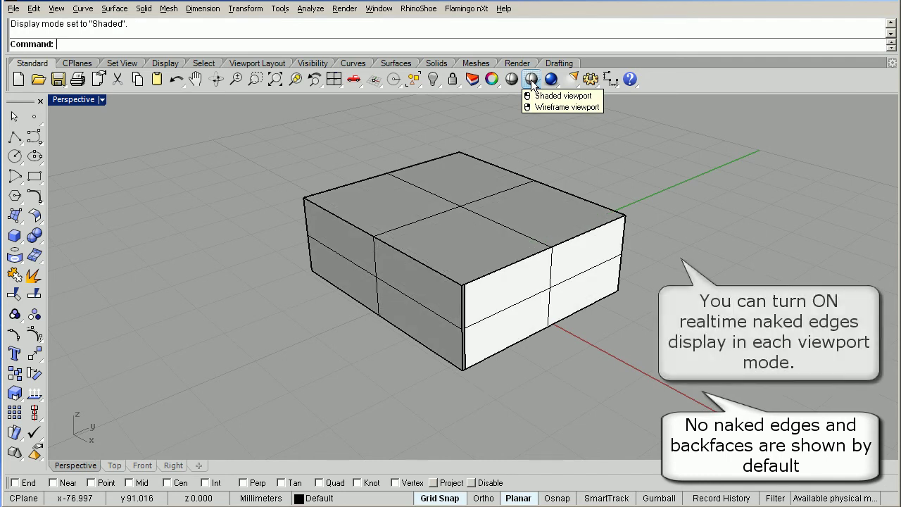
- Open Options at Appearance > Advanced Settings > Wireframe > Objects > Surfaces
left_click(591, 80)
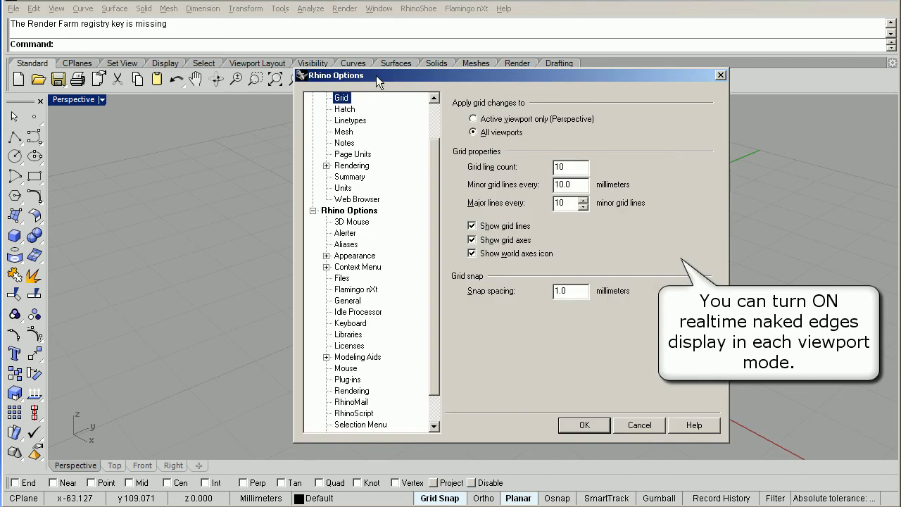
left_click_drag(376, 75, 128, 77)
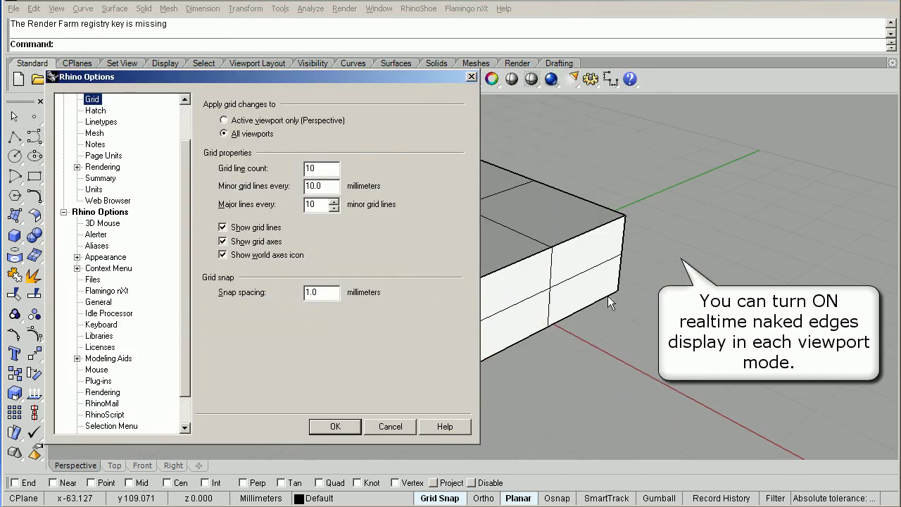
left_click(77, 257)
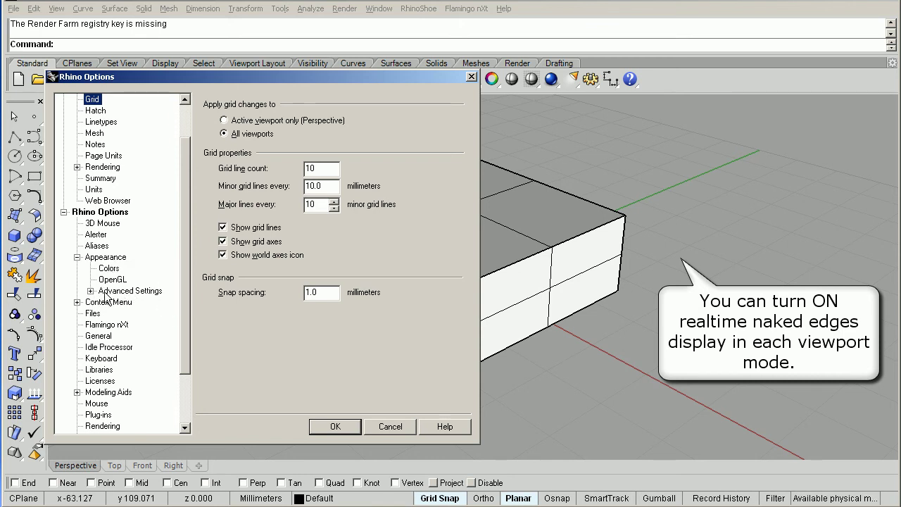
left_click(91, 290)
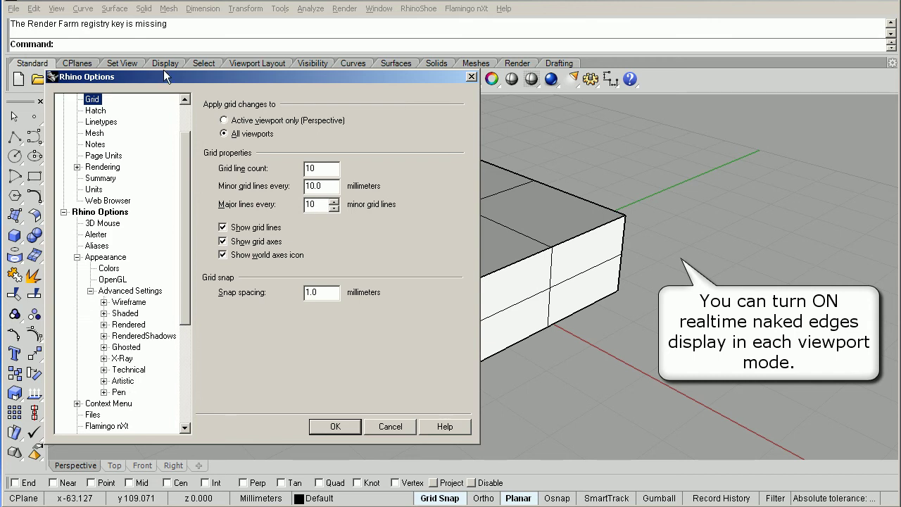
left_click_drag(164, 71, 136, 42)
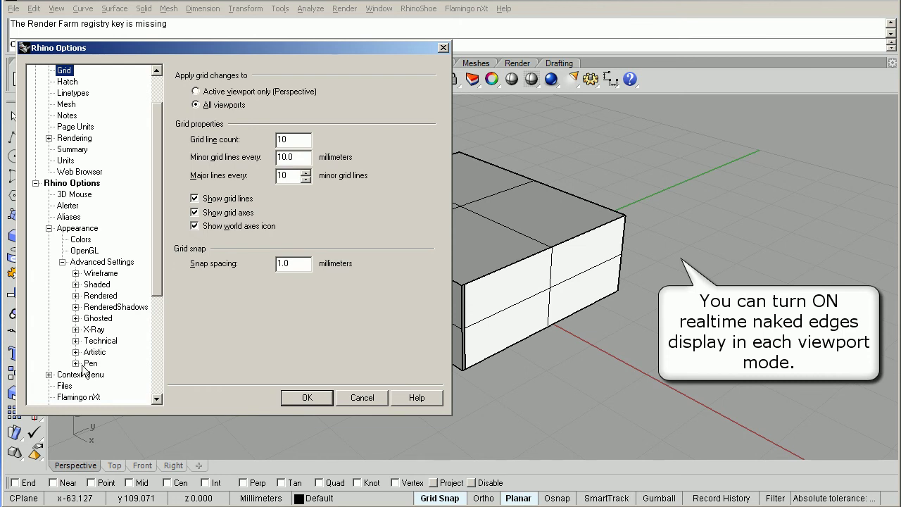
left_click(75, 273)
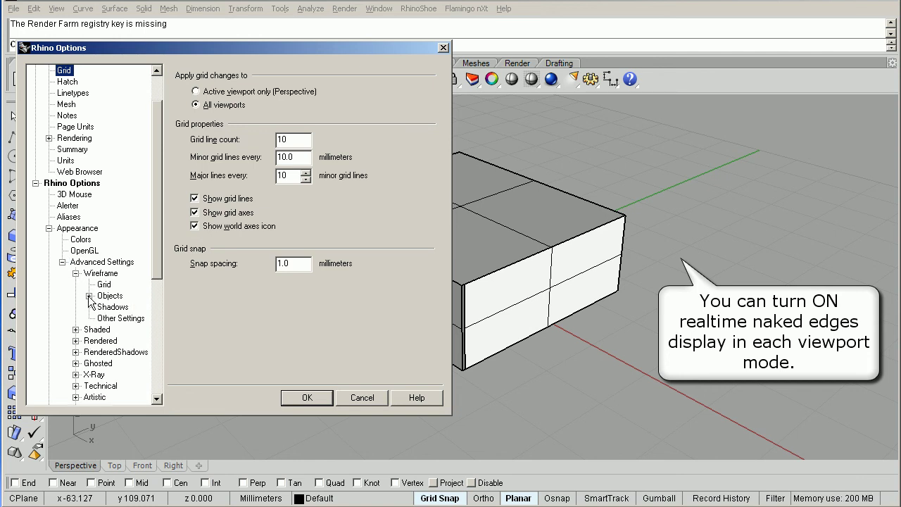
left_click(88, 296)
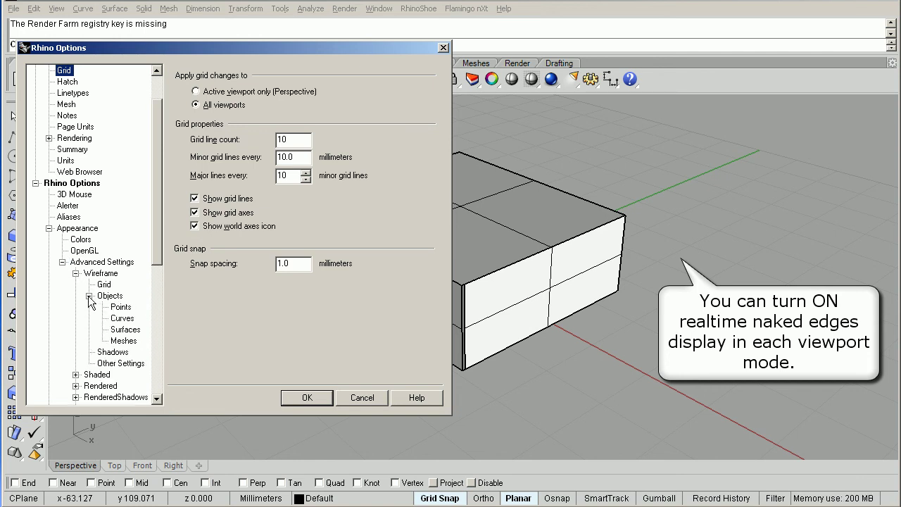
left_click(123, 331)
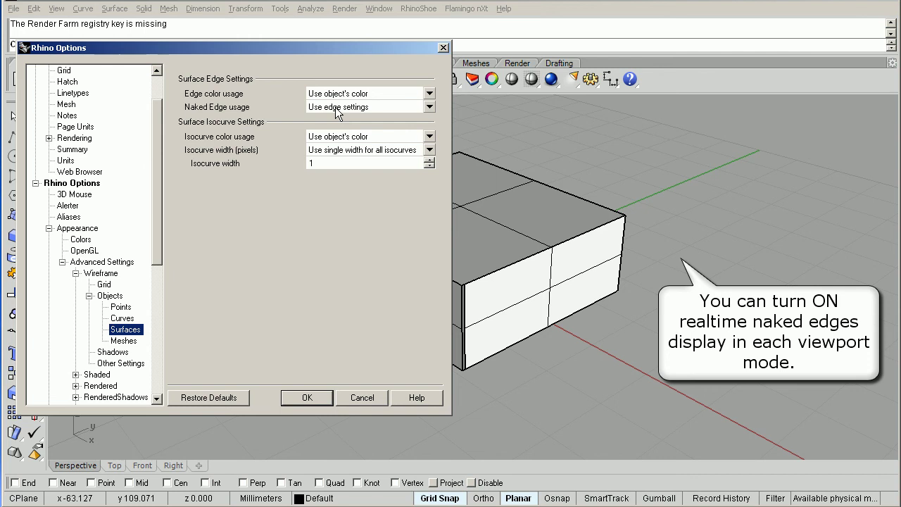
- Give Wireframe naked edges separate settings with a single green colour, then click OK
left_click(430, 107)
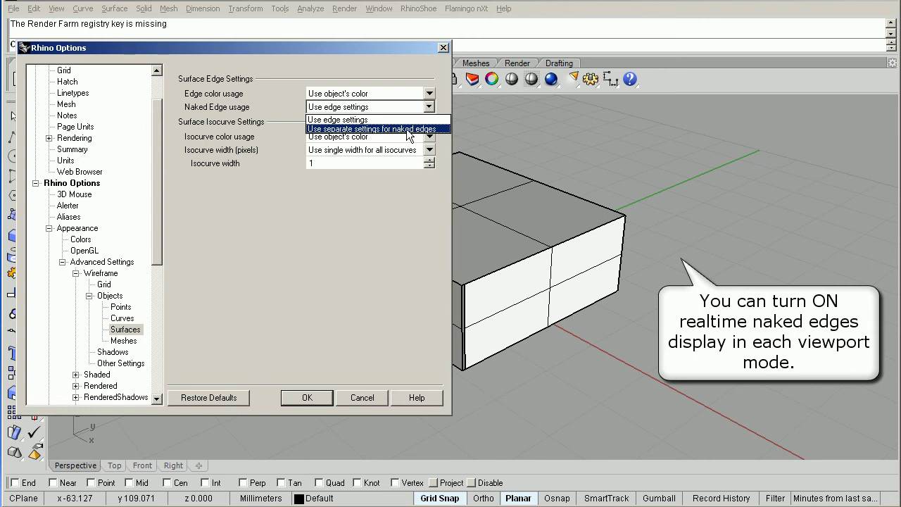
left_click(367, 129)
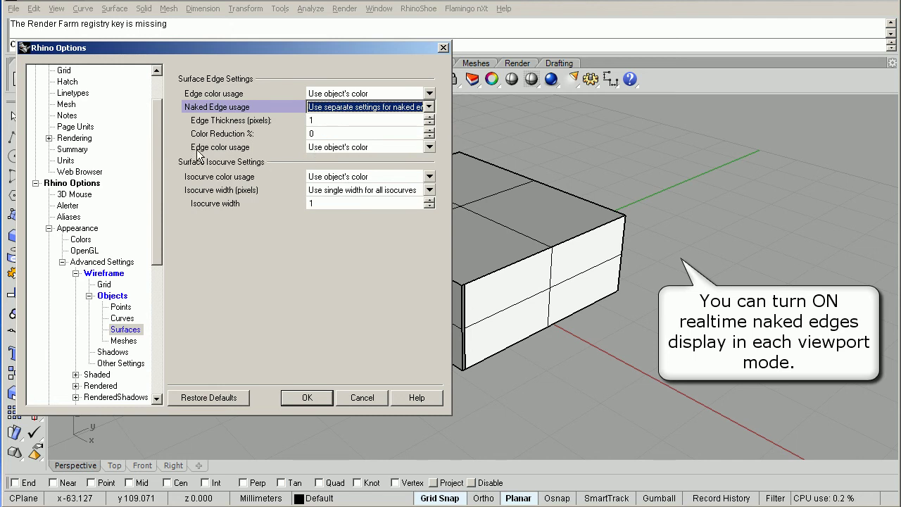
left_click(333, 150)
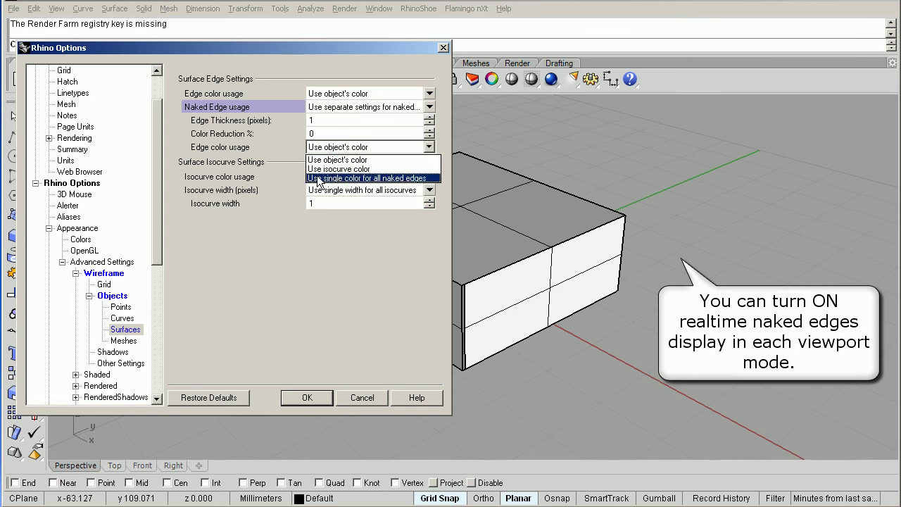
left_click(373, 178)
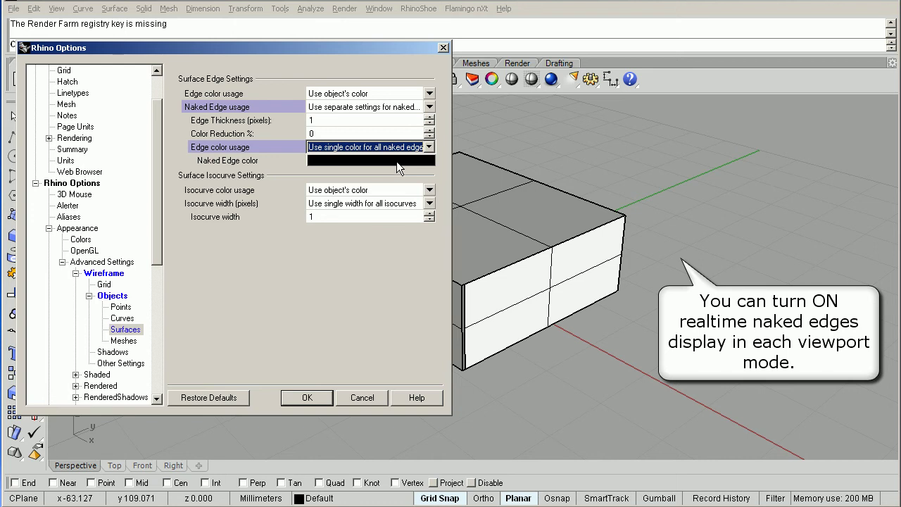
left_click(366, 161)
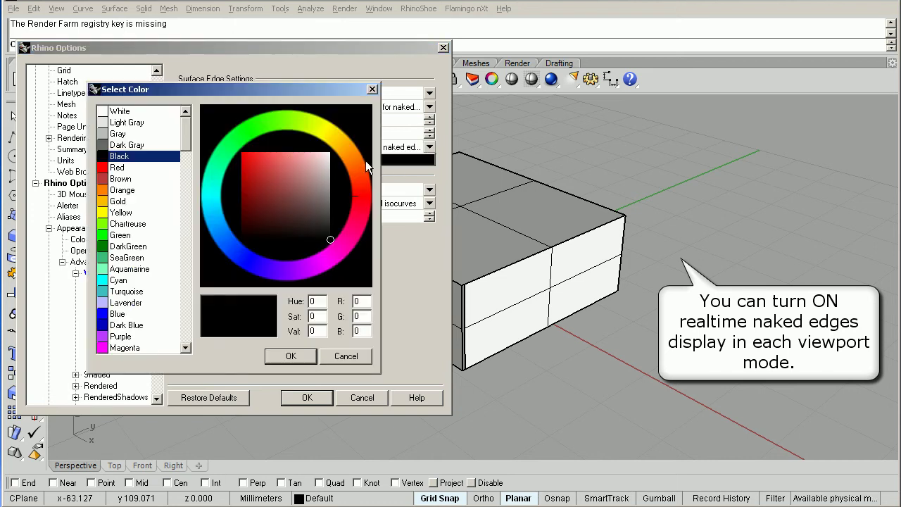
left_click(226, 139)
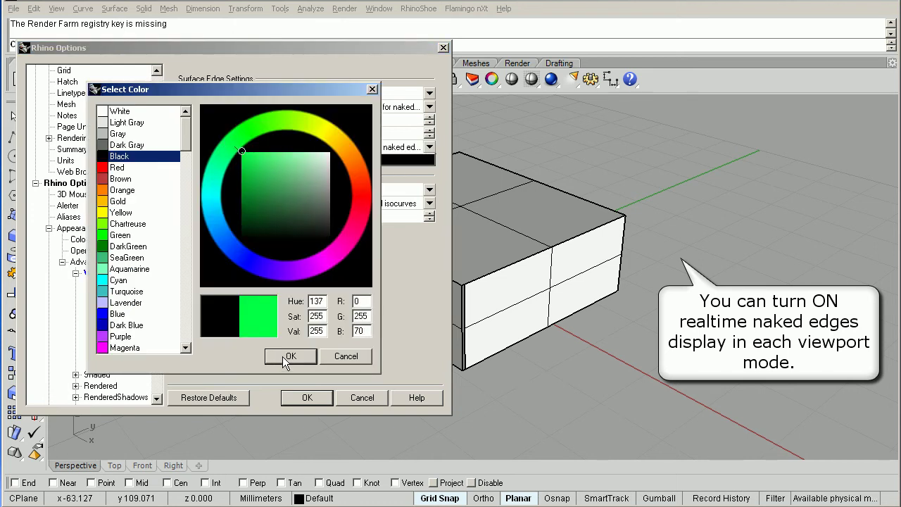
left_click(282, 356)
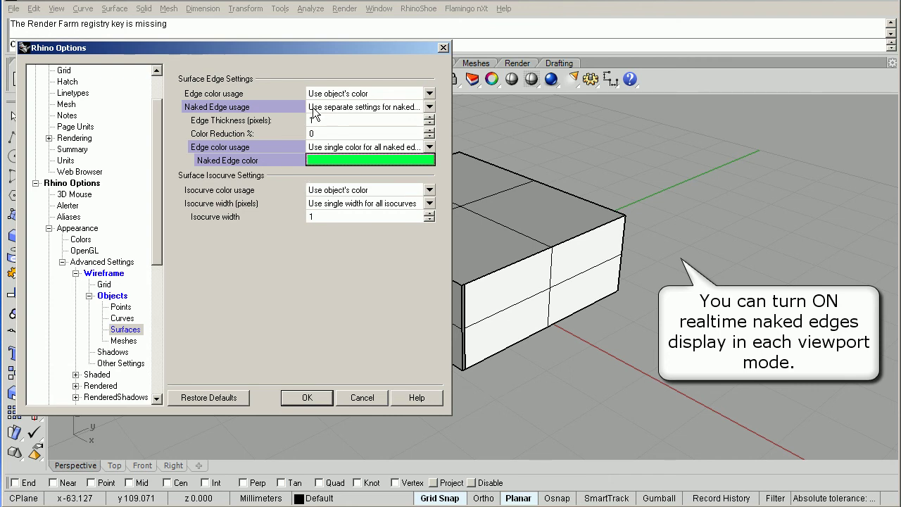
left_click(307, 398)
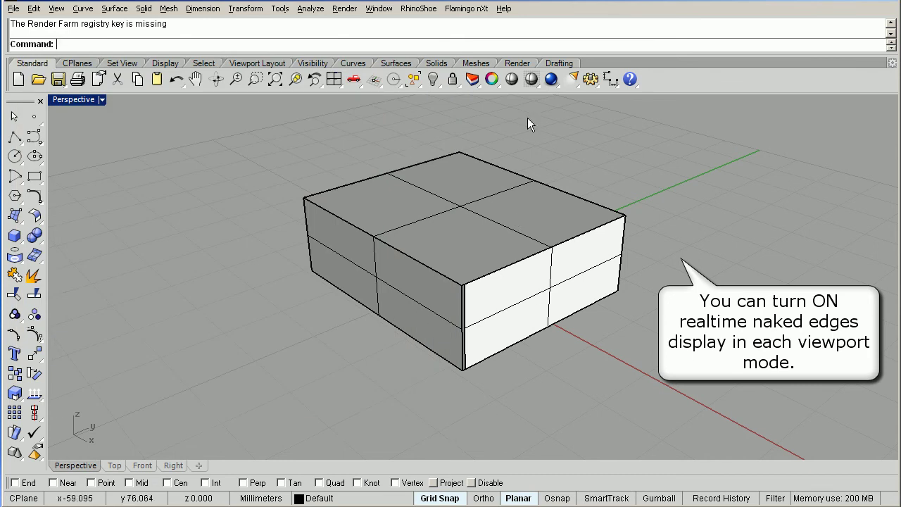
- In Wireframe, extract the box's top face and drag it off to the left
left_click(531, 79)
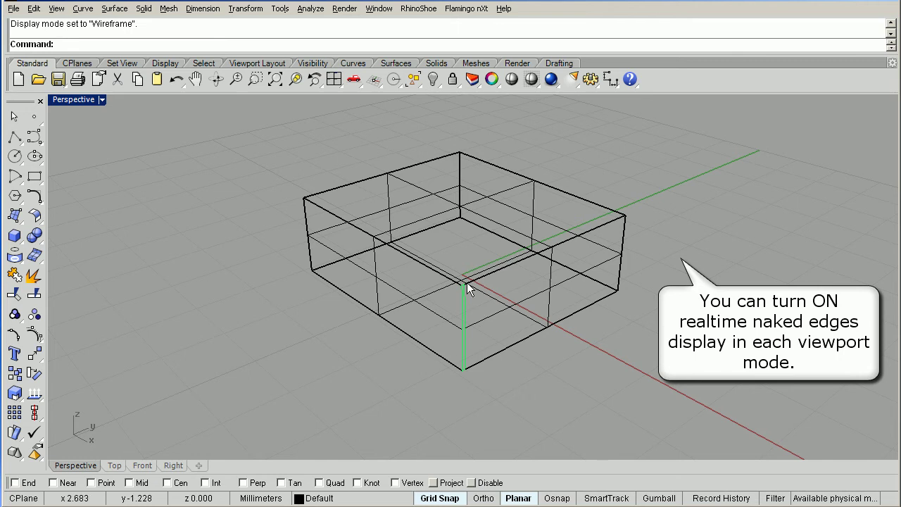
right_click_drag(459, 310, 428, 320)
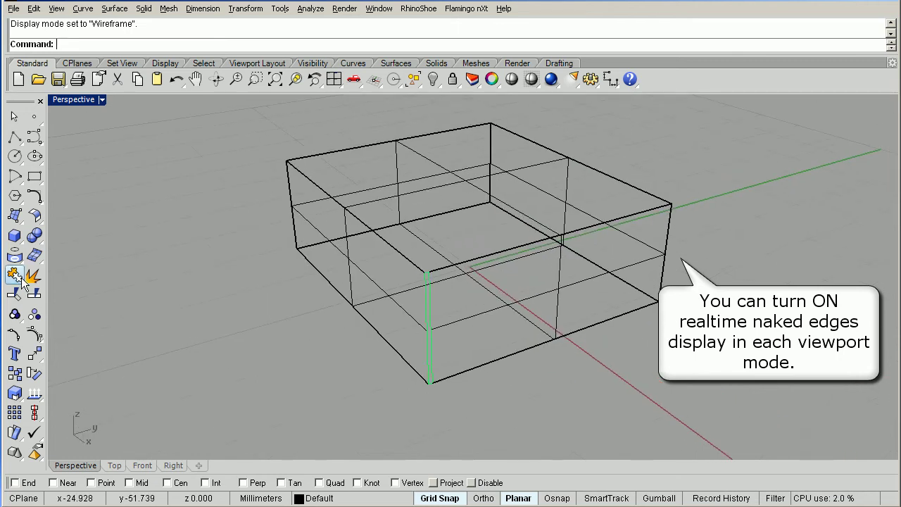
right_click(33, 276)
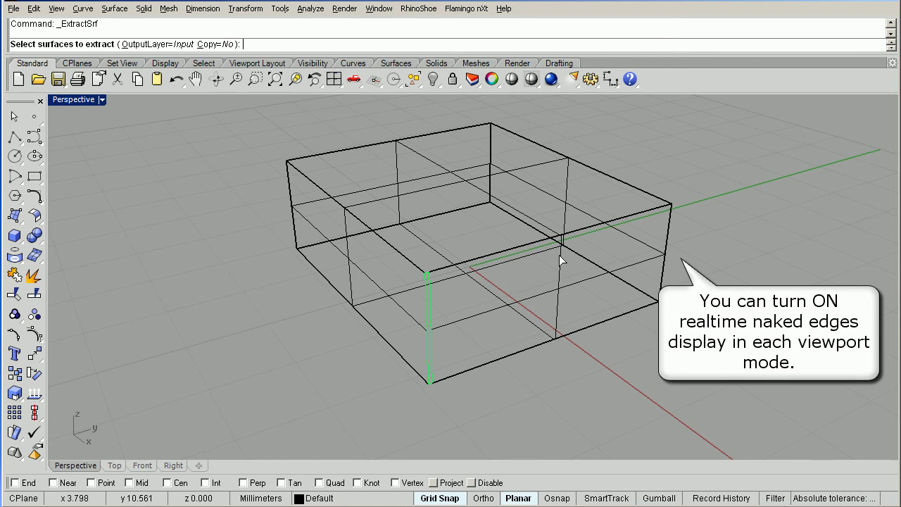
left_click(447, 188)
right_click(448, 187)
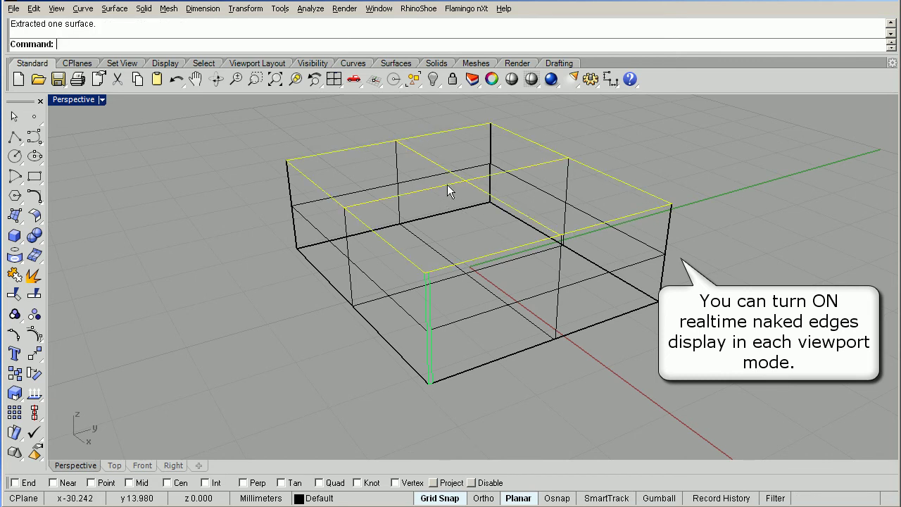
key("Escape")
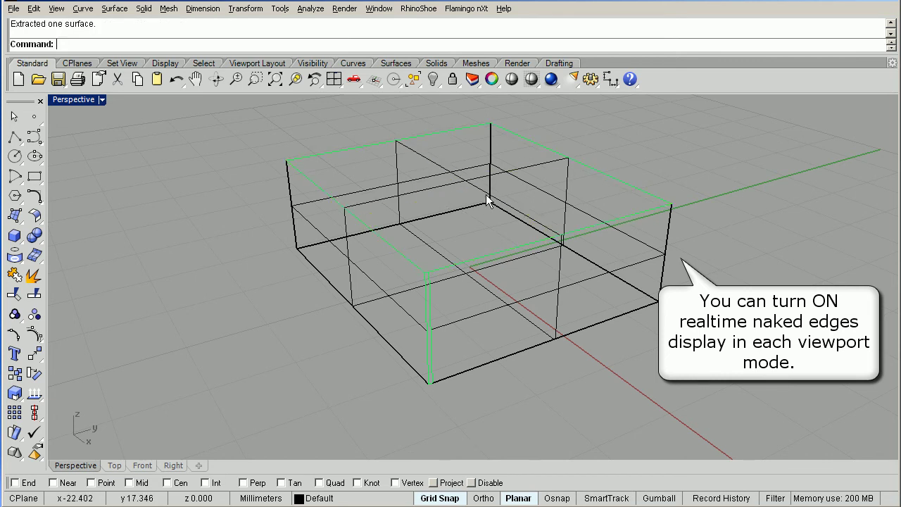
left_click_drag(467, 182, 269, 173)
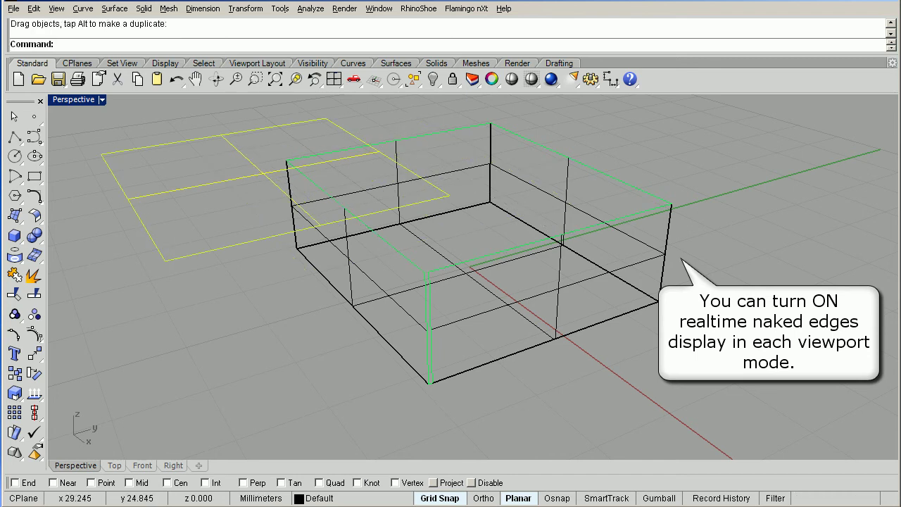
- Delete the detached top surface and return the view to Shaded display
right_click_drag(533, 319, 534, 303)
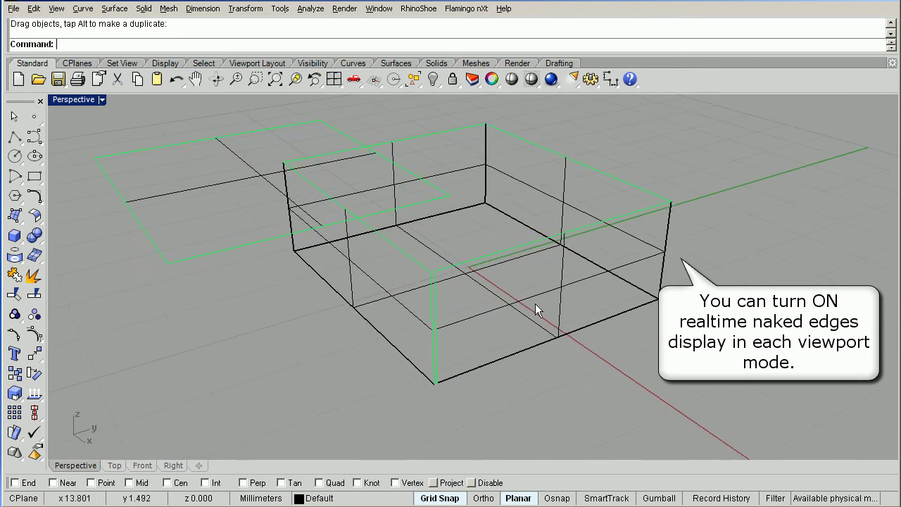
left_click(185, 237)
key("Delete")
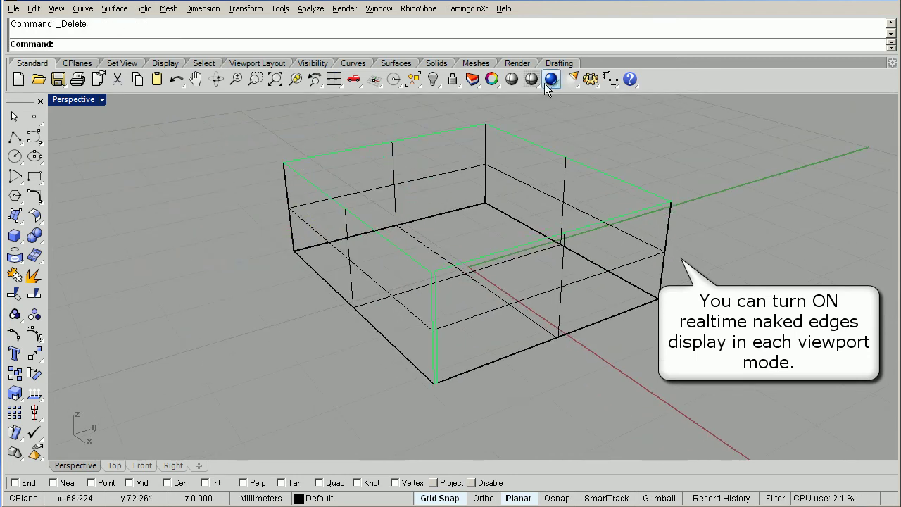
left_click(525, 82)
mouse_move(500, 238)
right_mouse_down()
mouse_move(538, 237)
mouse_move(481, 242)
right_mouse_up()
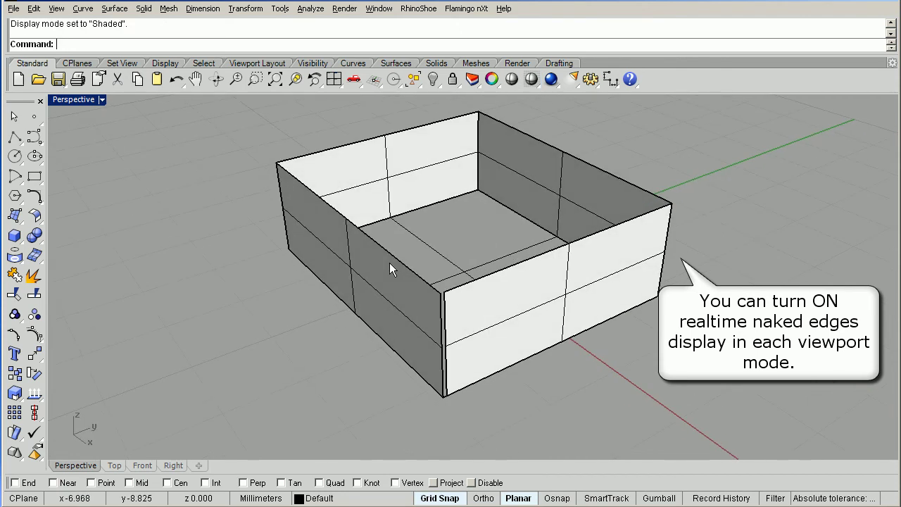
right_click_drag(457, 311, 471, 314)
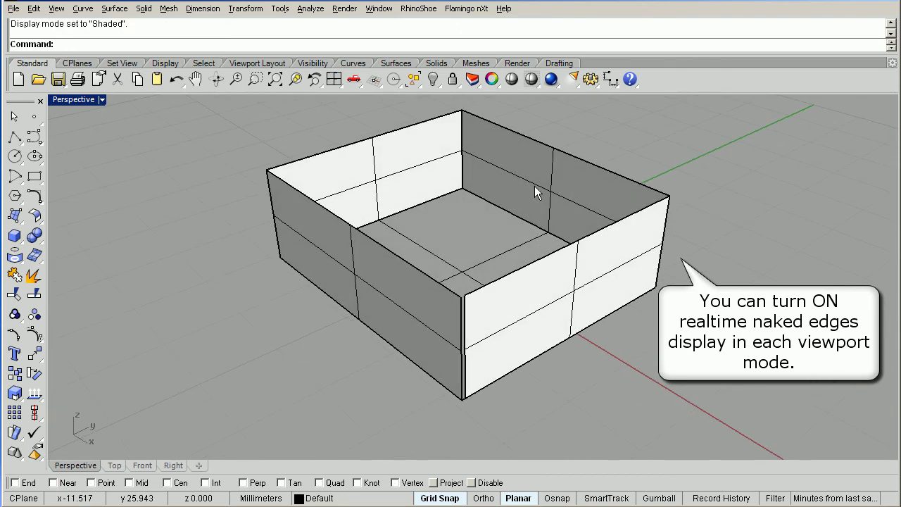
- In Shaded mode's surface settings, give naked edges separate single-colour display in bright green
left_click(590, 79)
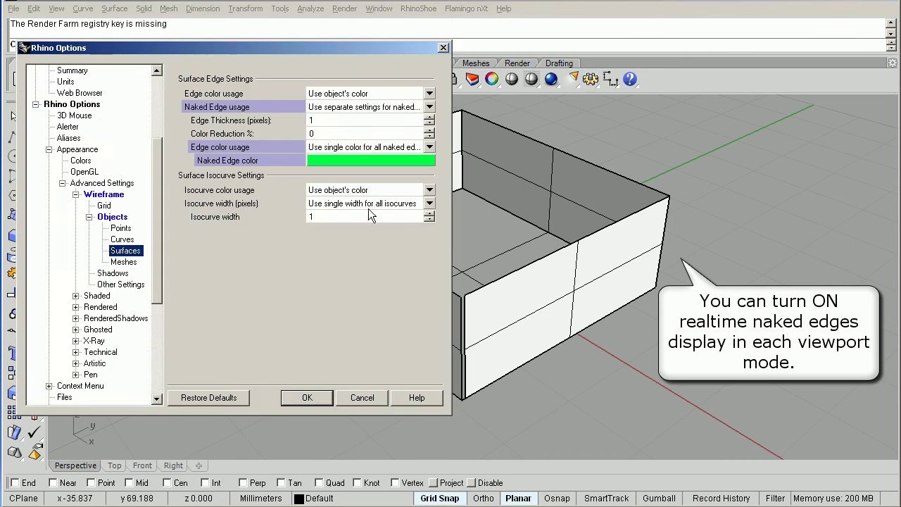
left_click(76, 297)
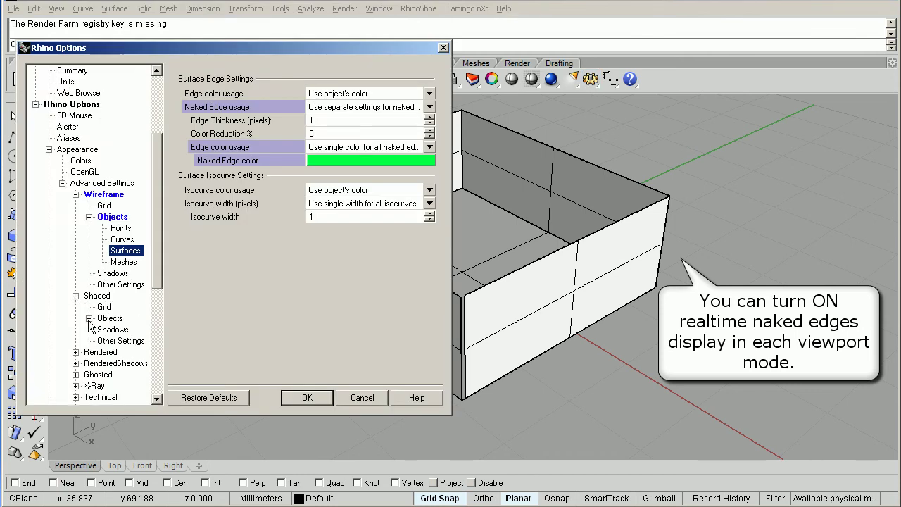
left_click(88, 319)
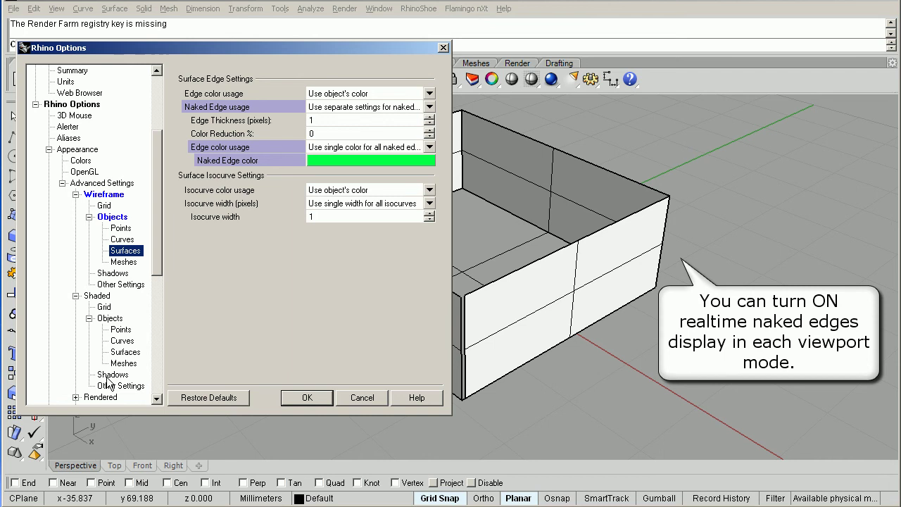
left_click(124, 355)
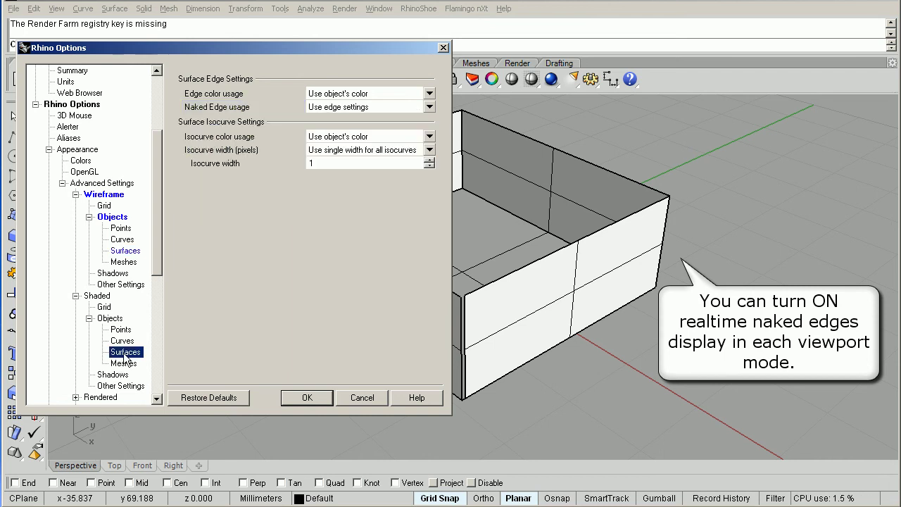
left_click(325, 111)
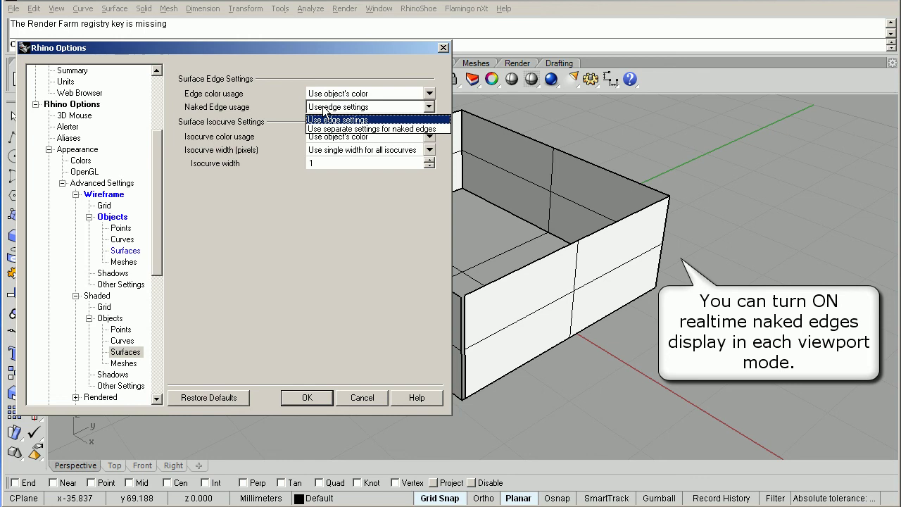
left_click(329, 130)
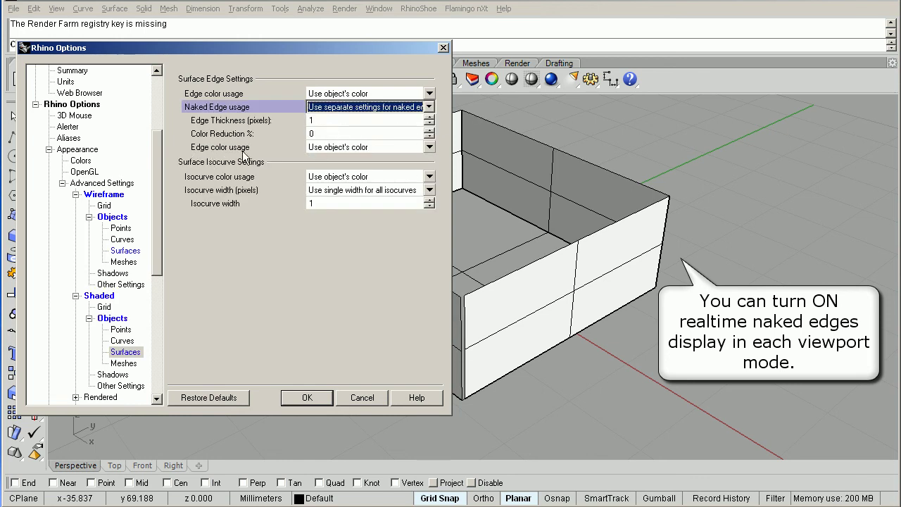
left_click(313, 149)
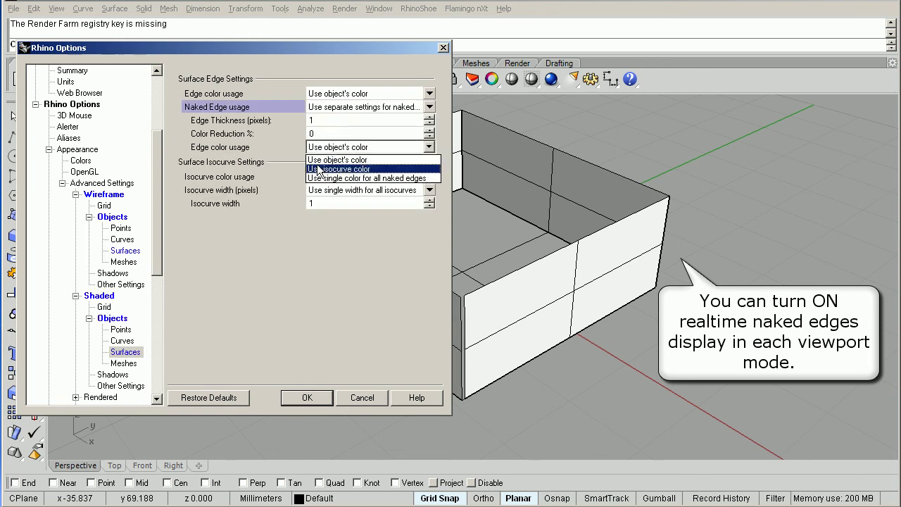
left_click(324, 179)
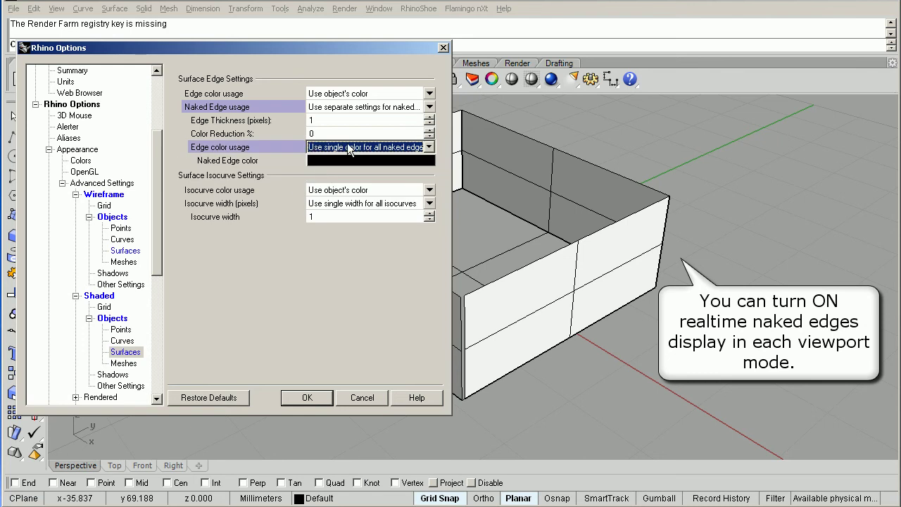
left_click(334, 161)
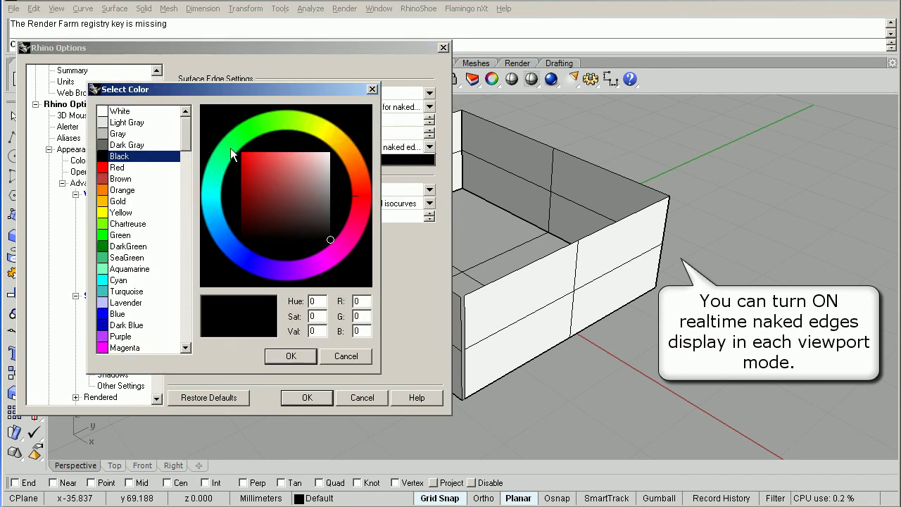
left_click(231, 150)
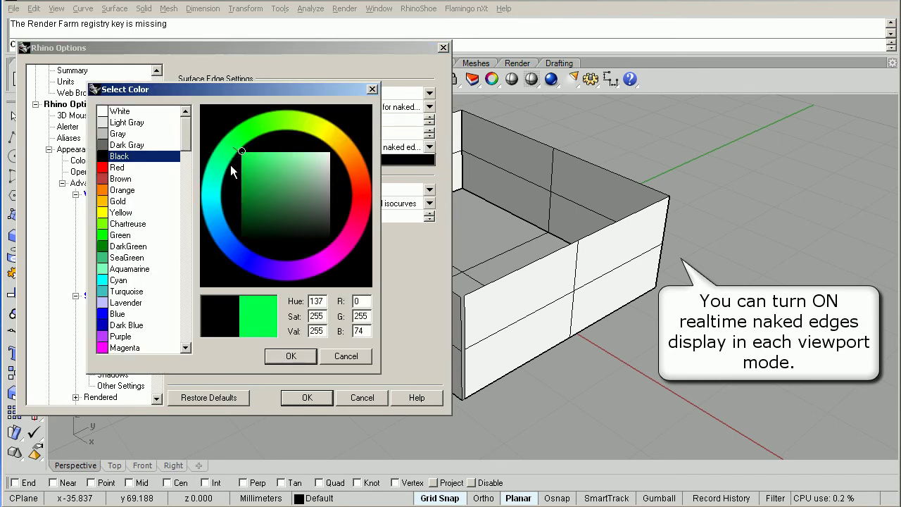
left_click(291, 355)
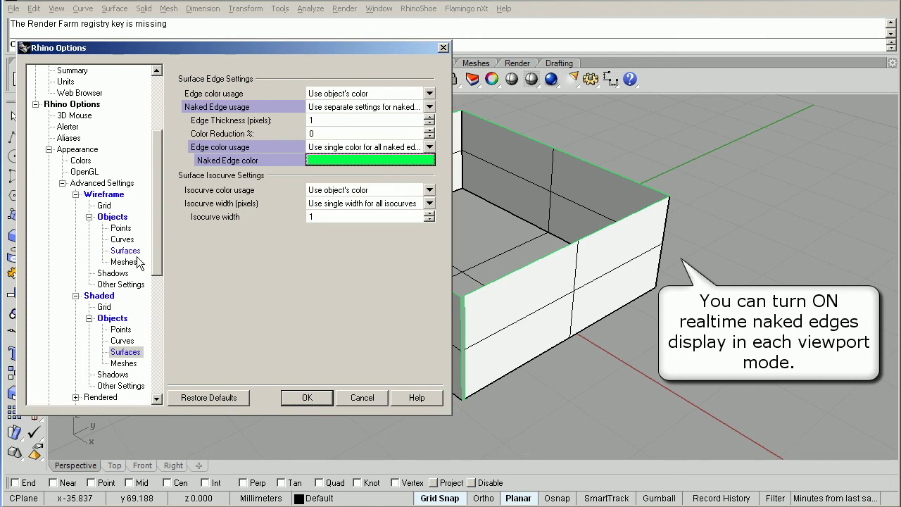
left_click_drag(156, 230, 160, 273)
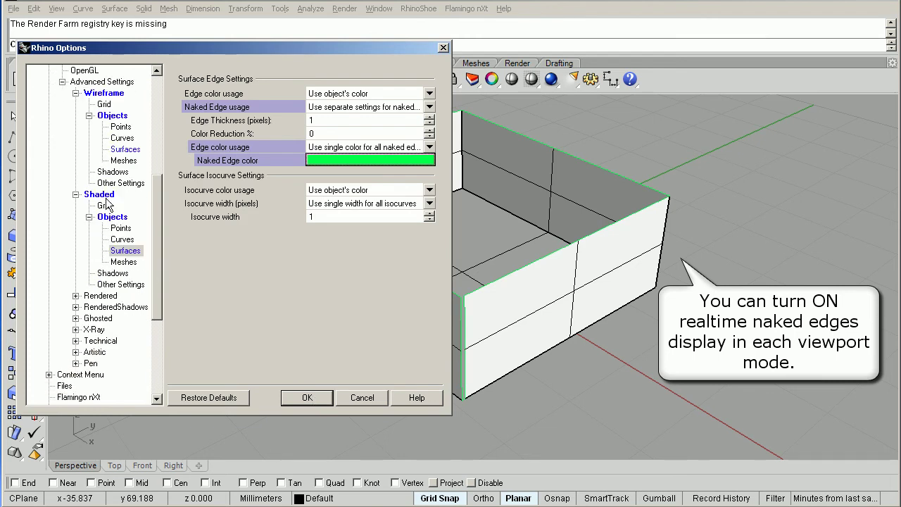
left_click(307, 399)
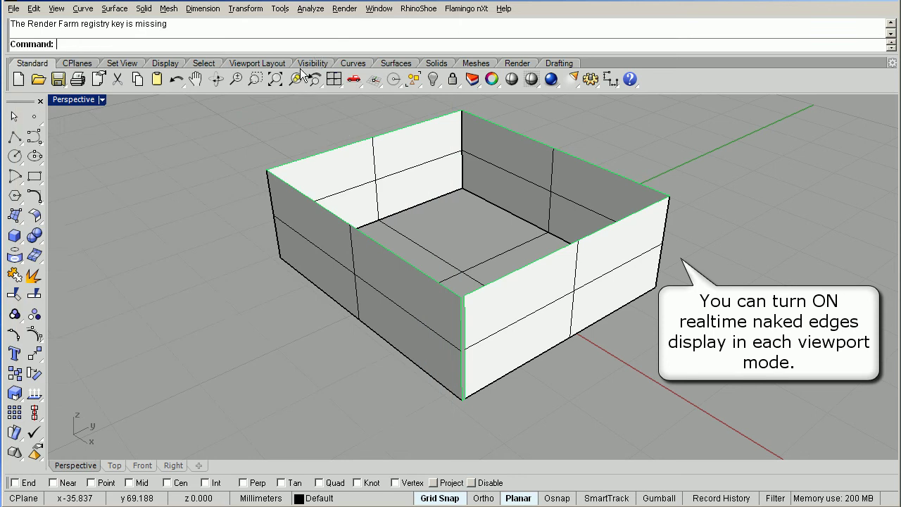
- Draw a four-point control-point curve running below the box
left_click(275, 79)
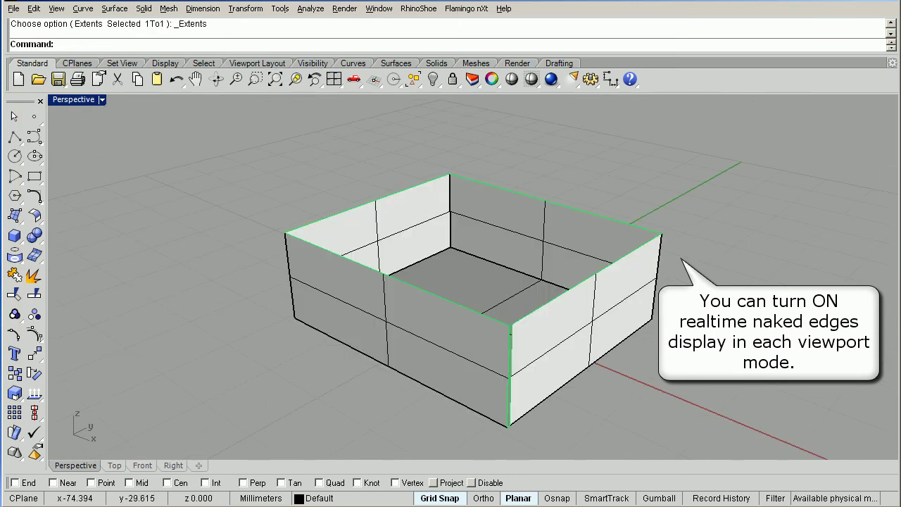
left_click(14, 235)
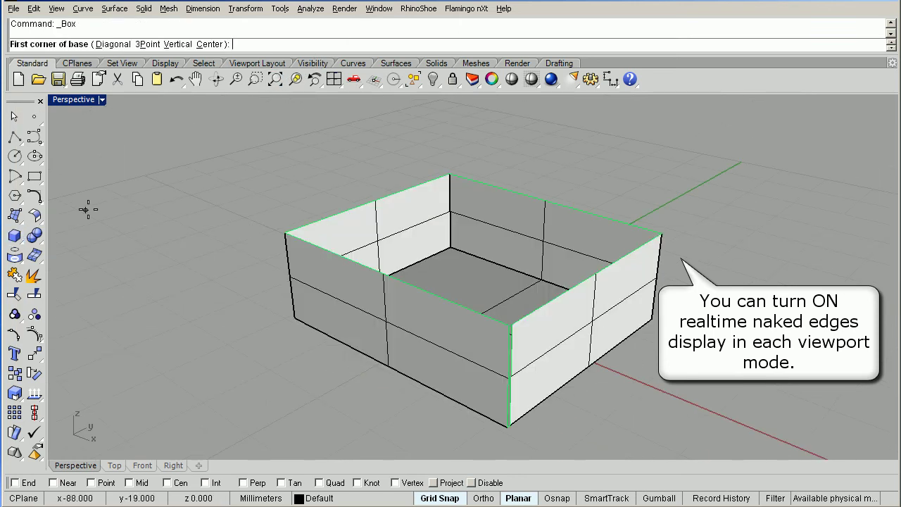
left_click(34, 137)
left_click(212, 336)
left_click(174, 383)
left_click(297, 386)
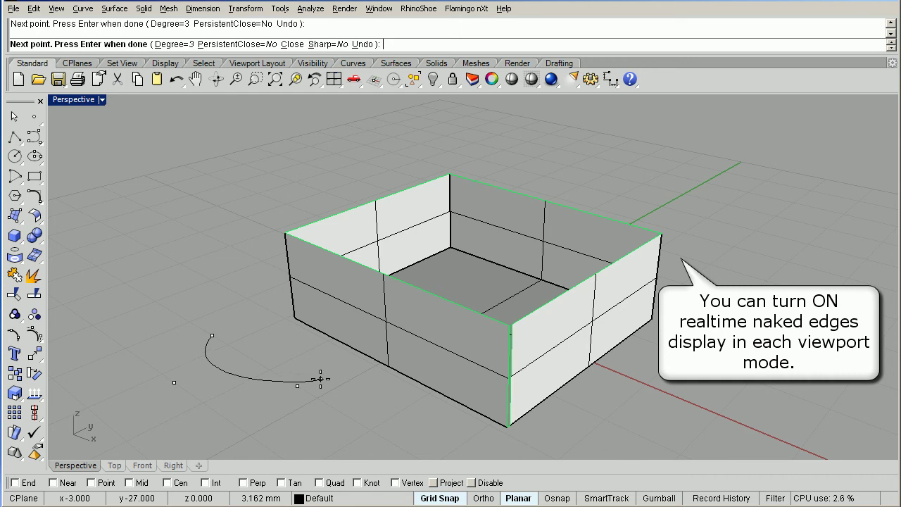
left_click(350, 402)
key("Return")
left_click(232, 384)
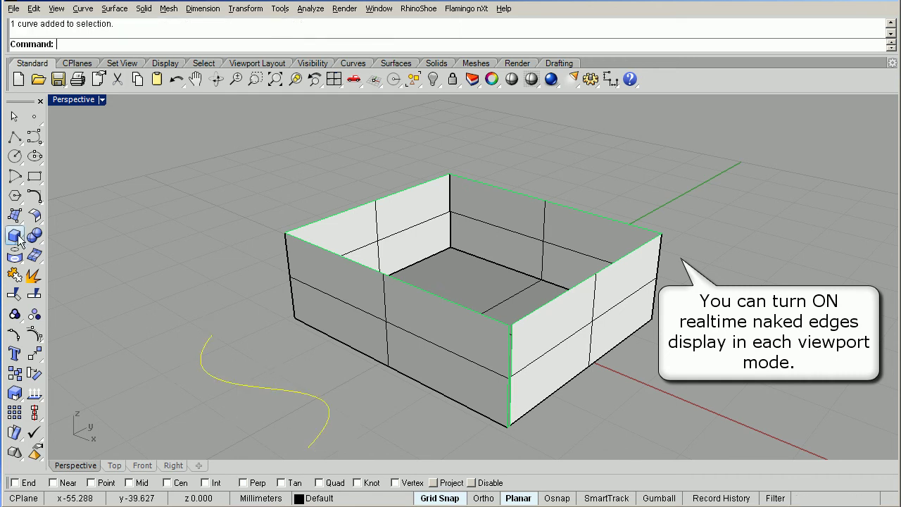
- Extrude the curve straight up into a vertical curved surface
left_click(16, 216)
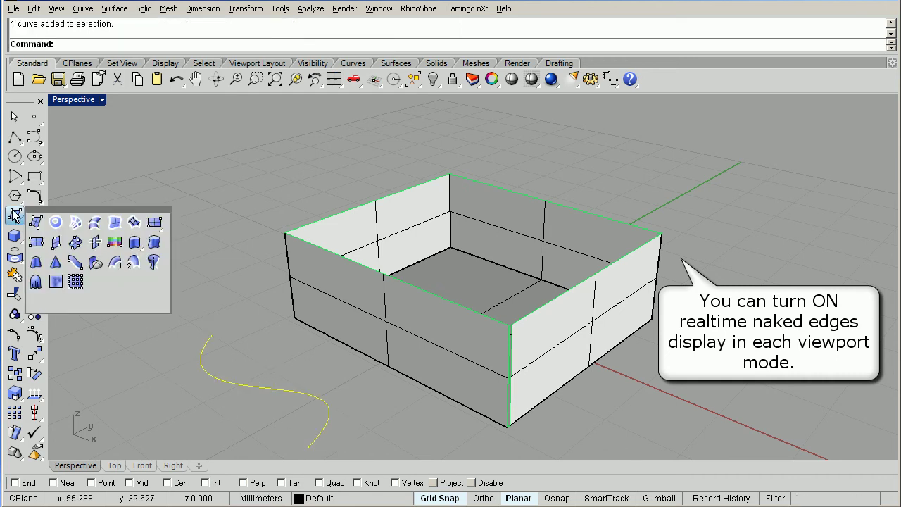
left_click(135, 242)
left_click(293, 178)
mouse_move(294, 172)
right_mouse_down()
mouse_move(611, 310)
mouse_move(234, 299)
right_mouse_up()
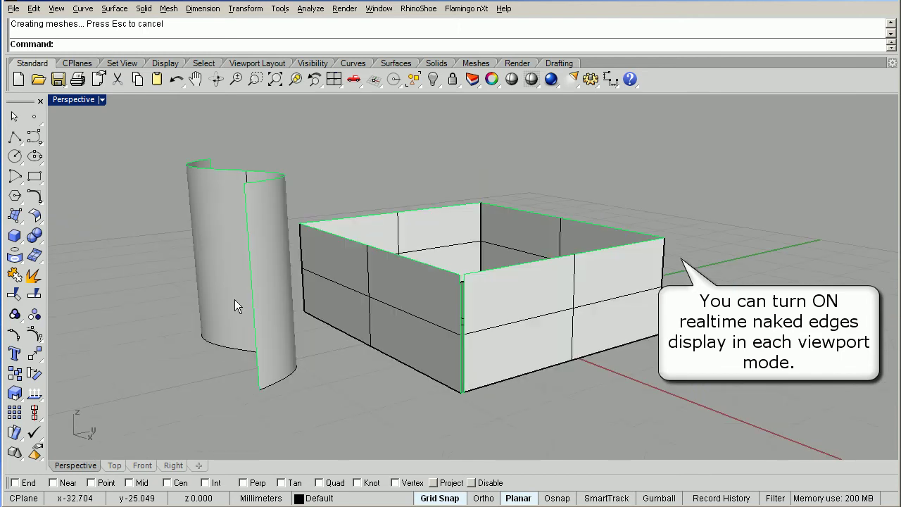
- Delete the leftover curve and then the extruded curved surface
left_click_drag(127, 255, 427, 461)
key("Delete")
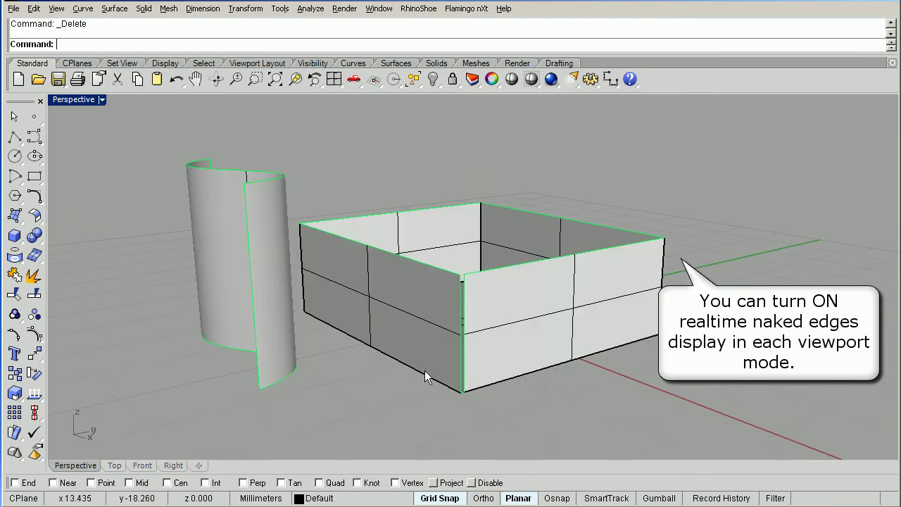
right_click_drag(424, 370, 378, 326)
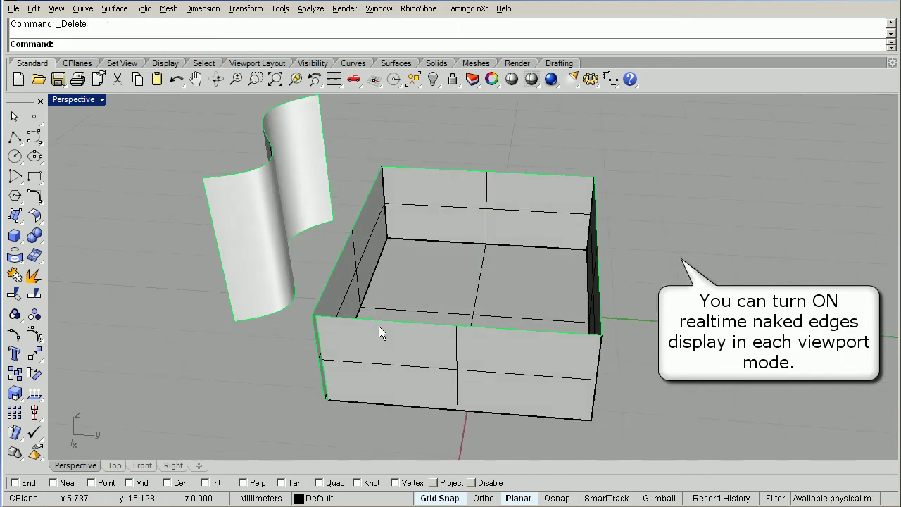
left_click(230, 212)
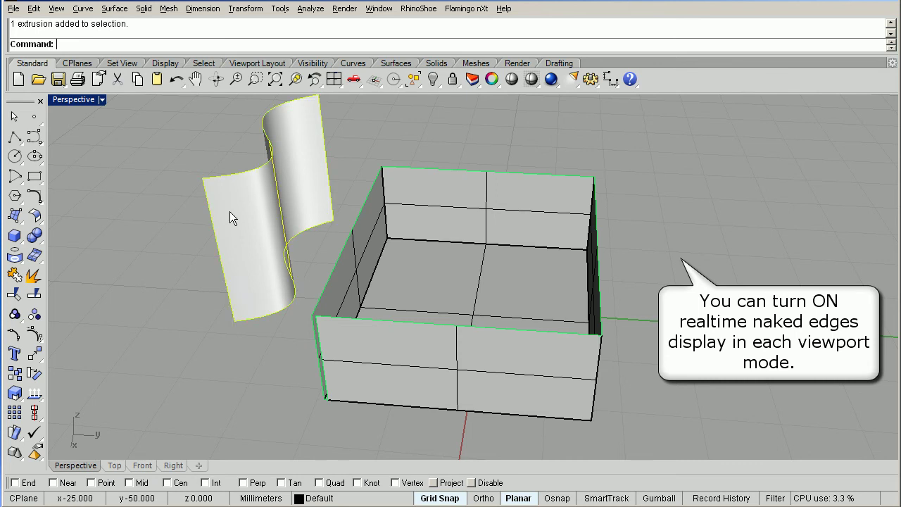
key("Delete")
right_click_drag(389, 229, 400, 221)
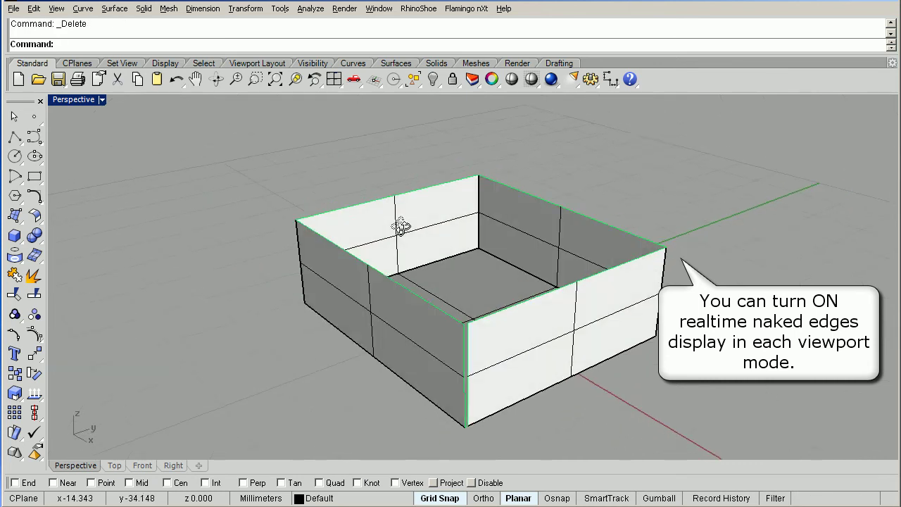
- Cap the box with a corner-point top surface snapped to its top corners, and join it
left_click(280, 79)
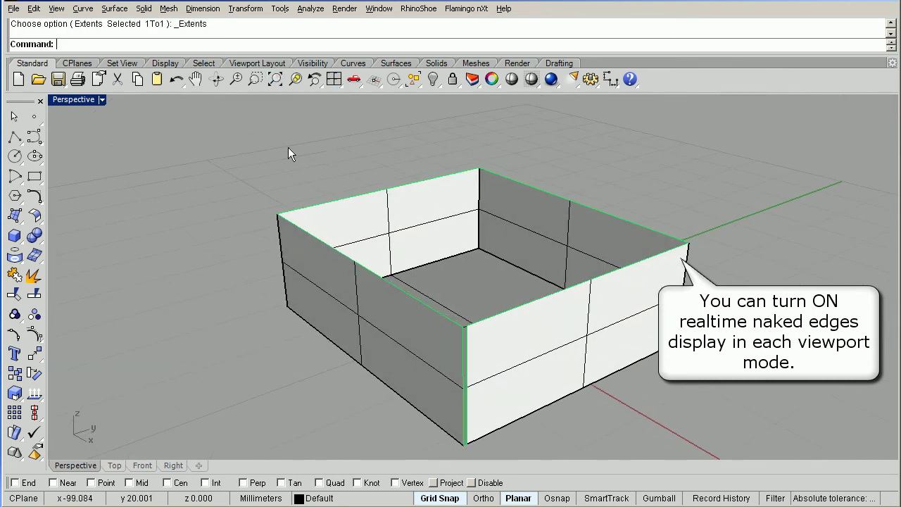
left_click(9, 221)
left_click_drag(43, 210, 99, 152)
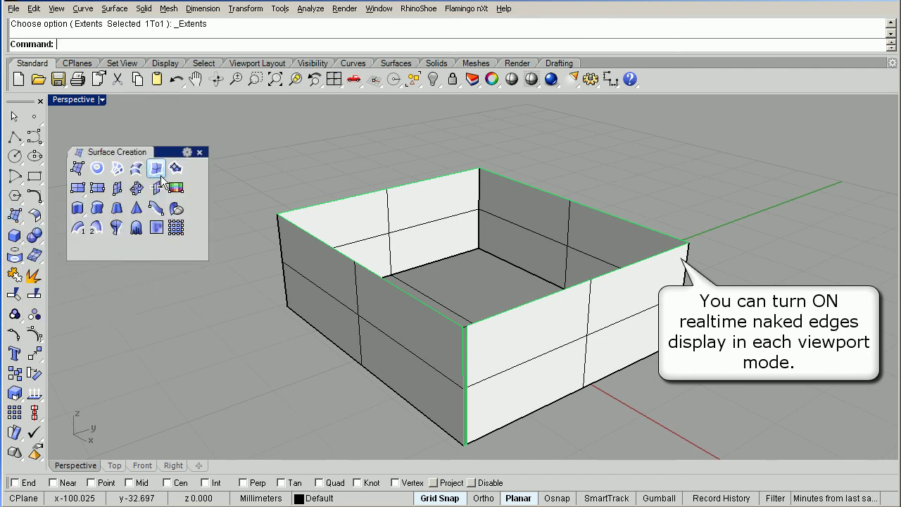
left_click(77, 168)
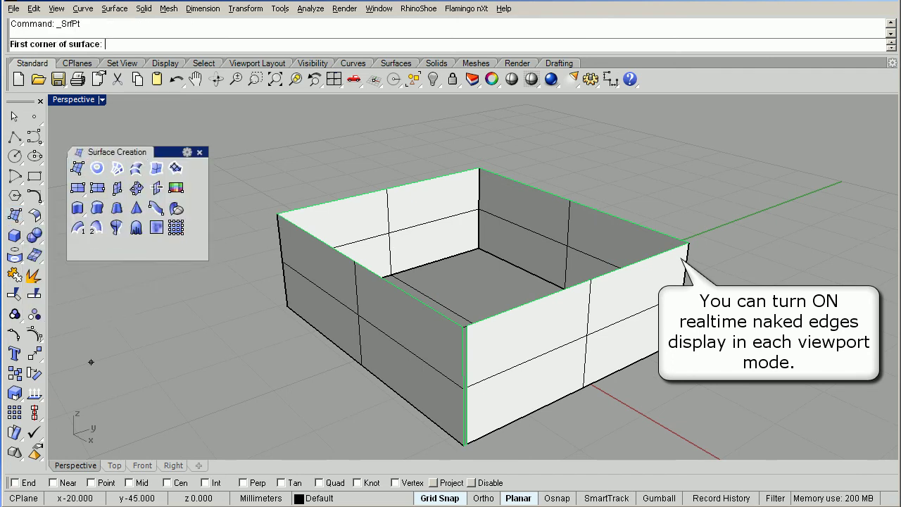
left_click(14, 483)
left_click(277, 213)
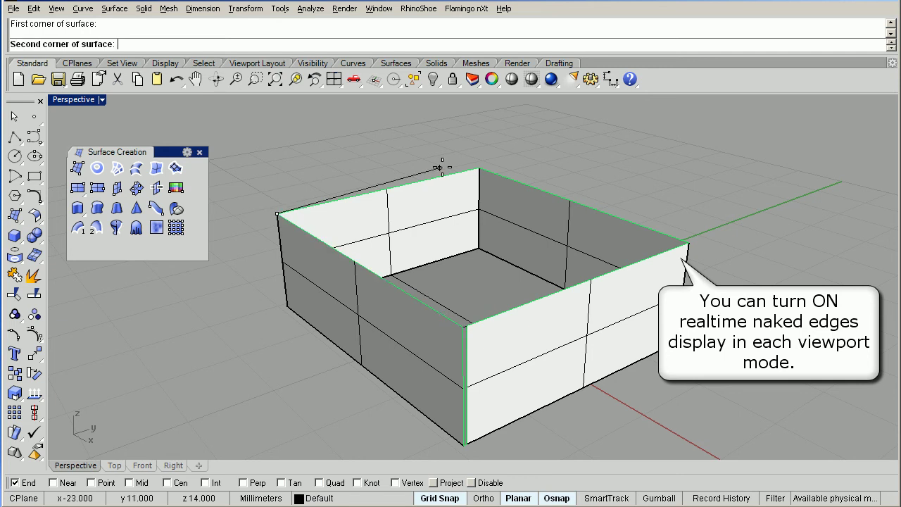
left_click(480, 169)
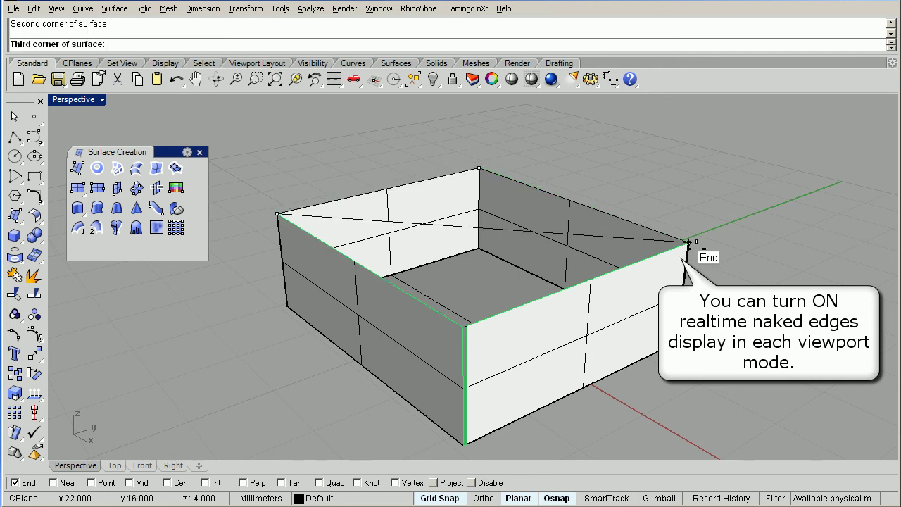
left_click(688, 244)
left_click(465, 327)
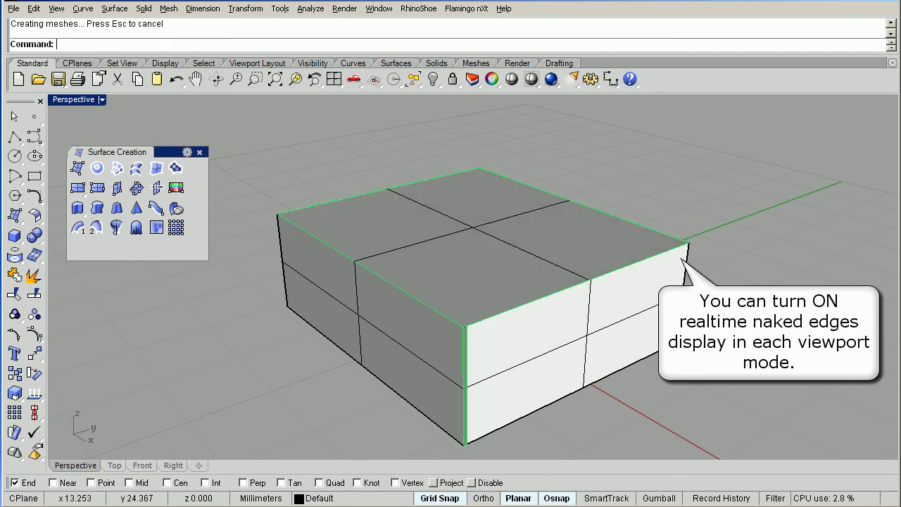
key("ctrl+a")
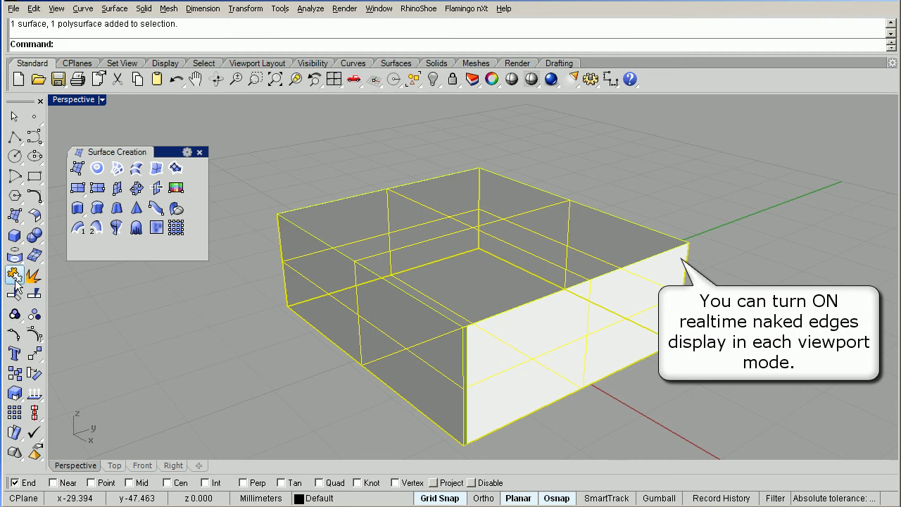
left_click(198, 357)
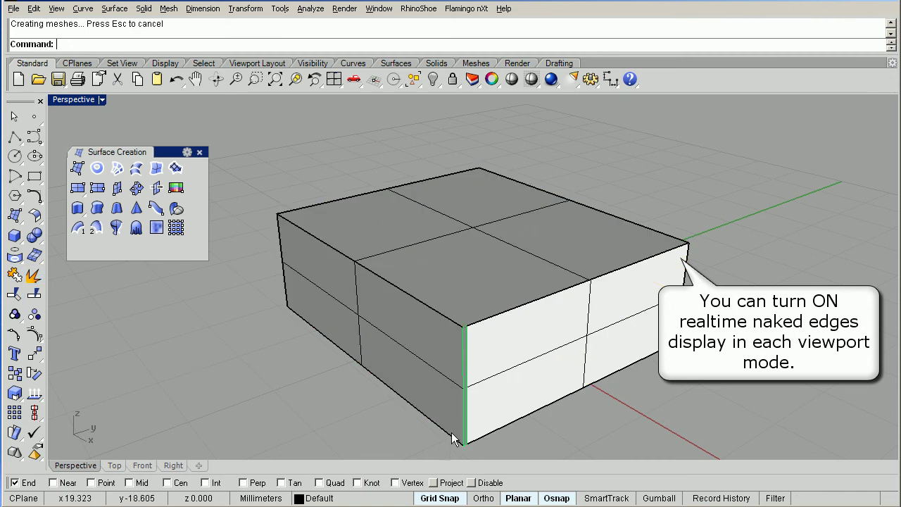
- Fill the narrow front gap with a corner-point patch and join it into one polysurface
left_click(77, 167)
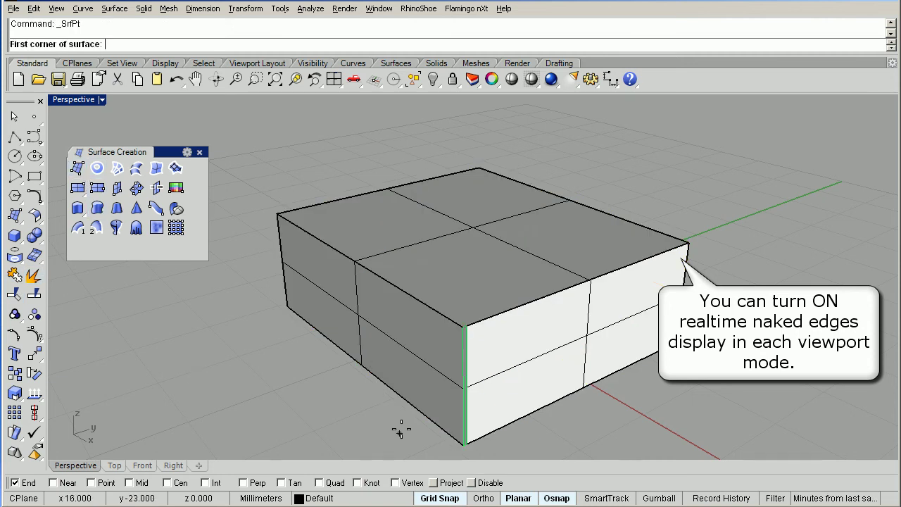
left_click(465, 443)
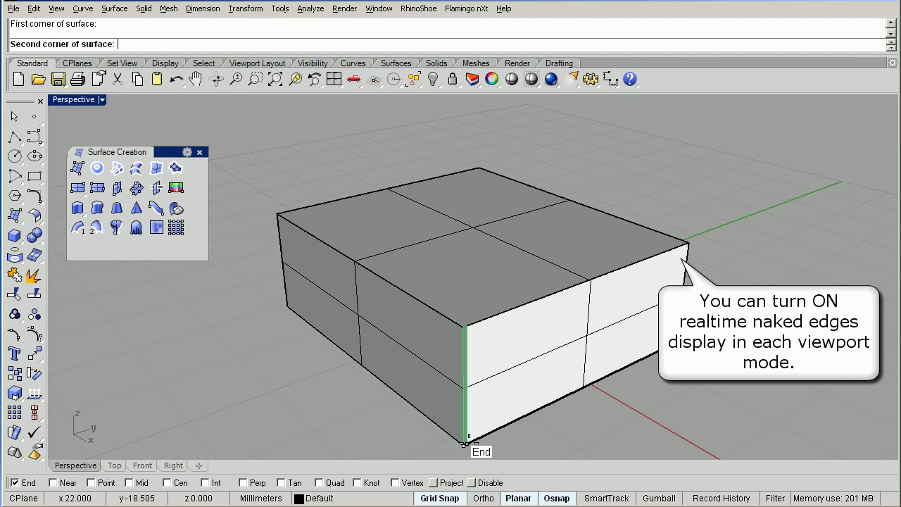
left_click(465, 444)
left_click(467, 325)
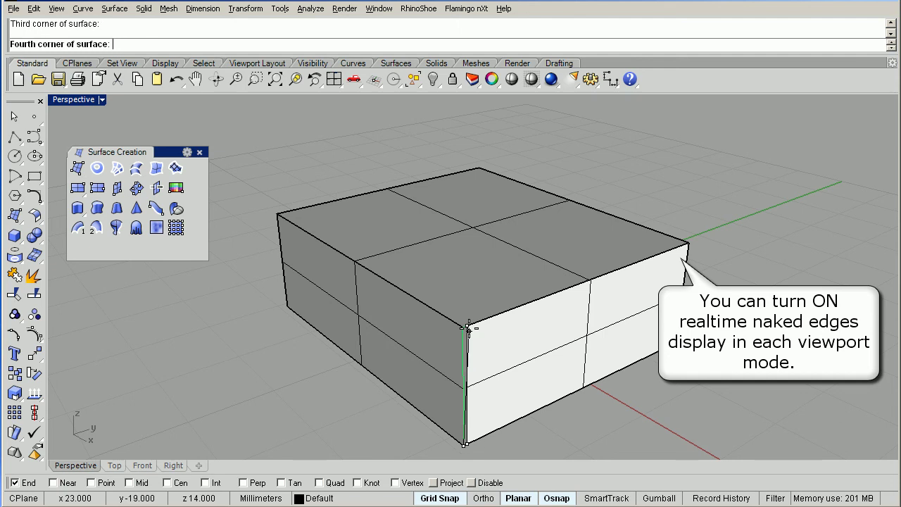
left_click(467, 326)
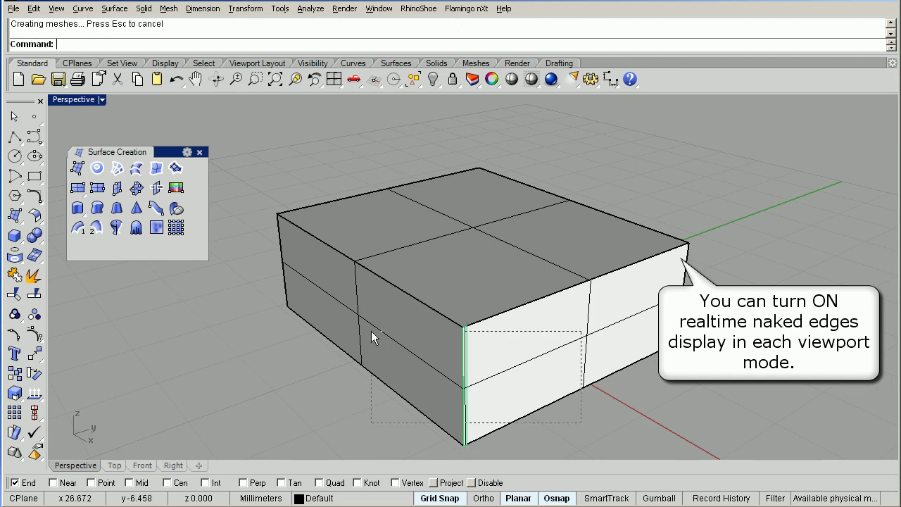
left_click_drag(581, 422, 371, 331)
left_click(14, 275)
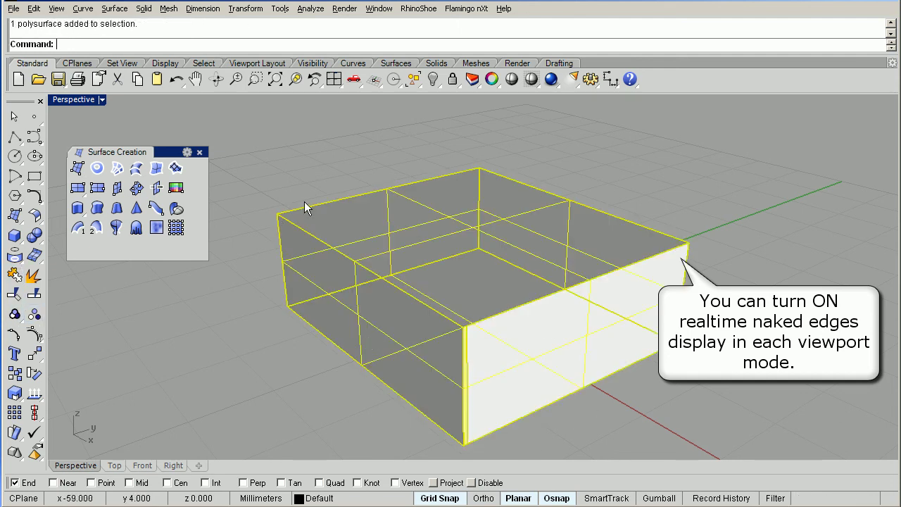
key("Escape")
left_click(275, 79)
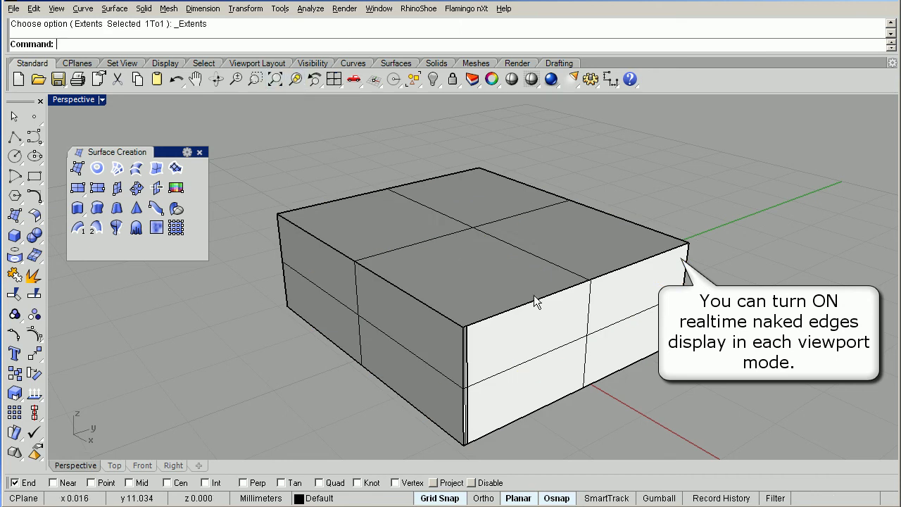
mouse_move(534, 298)
right_mouse_down()
mouse_move(584, 201)
mouse_move(539, 177)
mouse_move(533, 105)
right_mouse_up()
- View the joined box in Wireframe from a couple of angles and select it
left_click(531, 80)
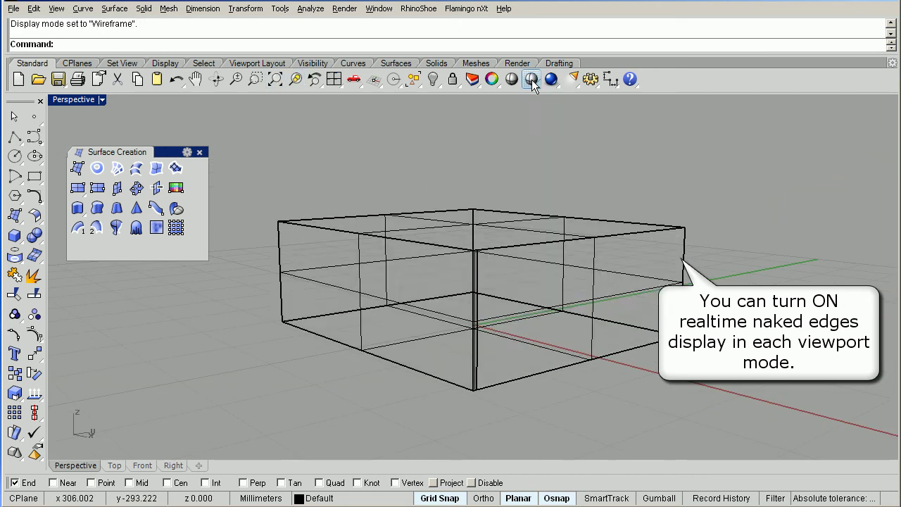
mouse_move(493, 331)
right_mouse_down()
mouse_move(469, 383)
mouse_move(784, 401)
mouse_move(350, 398)
right_mouse_up()
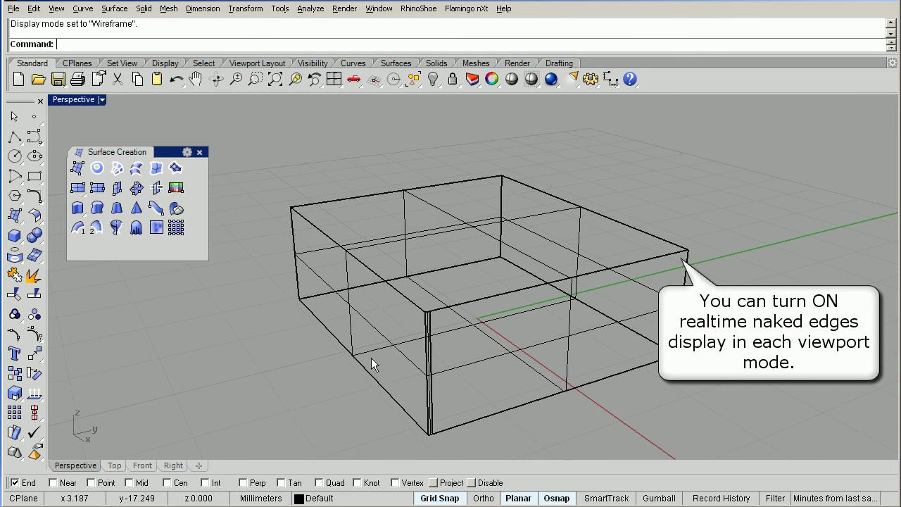
mouse_move(471, 292)
right_mouse_down()
mouse_move(578, 312)
mouse_move(585, 276)
right_mouse_up()
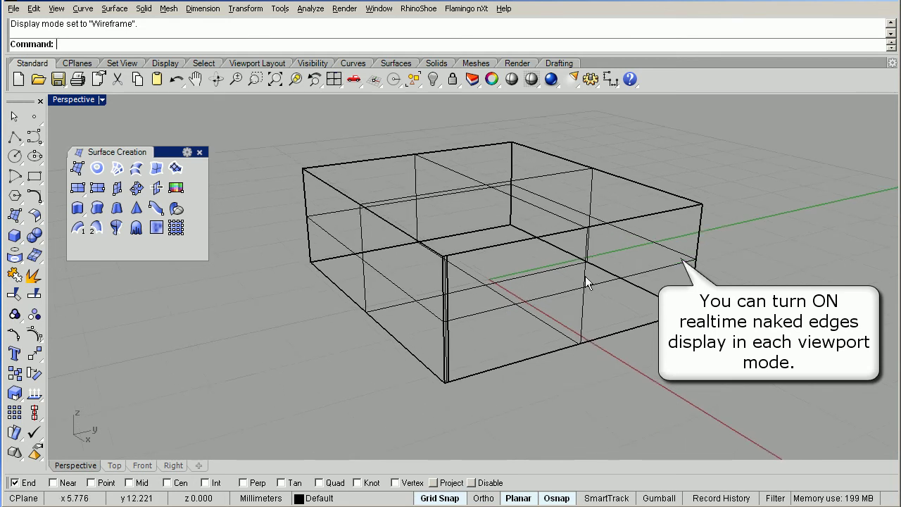
left_click(399, 353)
- Delete the box and draw a four-point S-shaped curve
key("Delete")
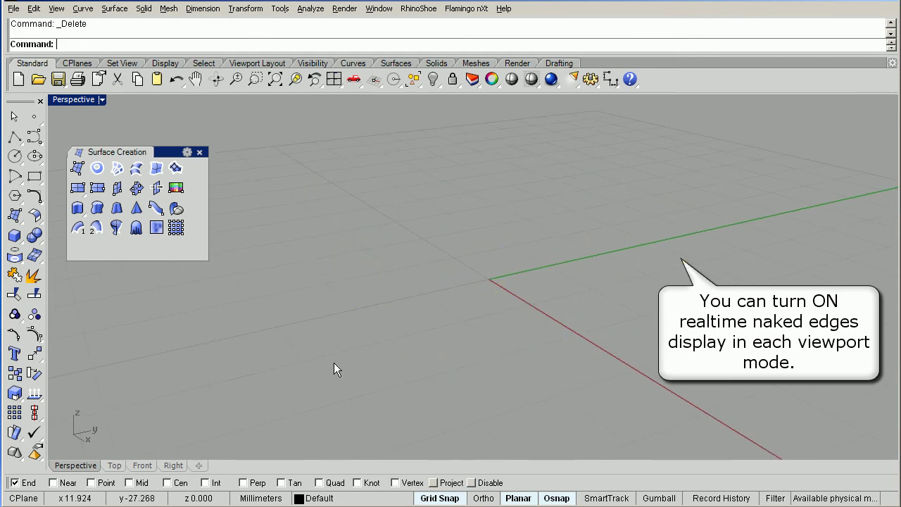
left_click(37, 139)
left_click(312, 256)
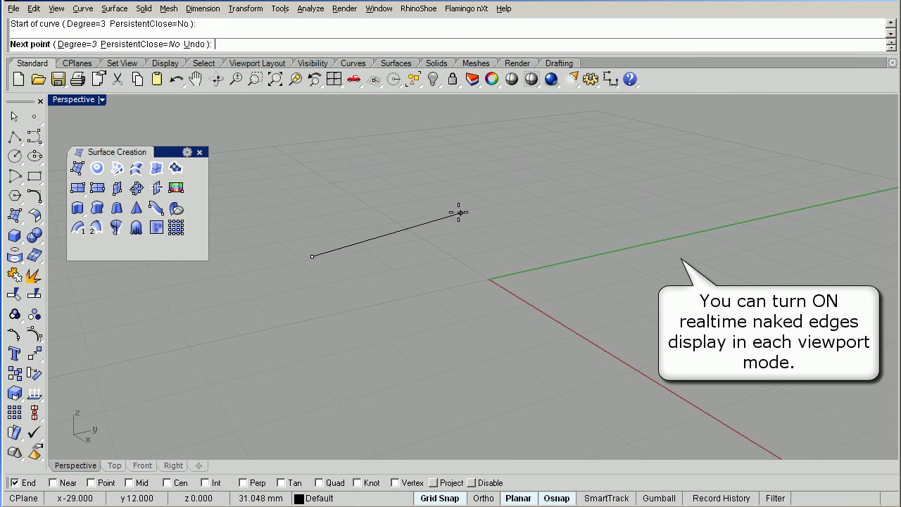
left_click(501, 207)
left_click(438, 408)
left_click(534, 410)
key("Return")
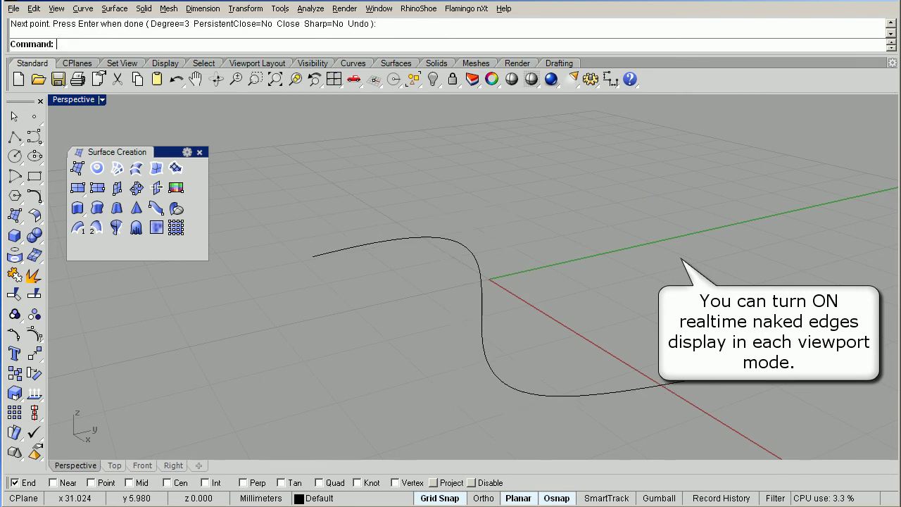
- Extrude the curve upward into a wavy surface, show it shaded, and delete the curve
left_click(490, 366)
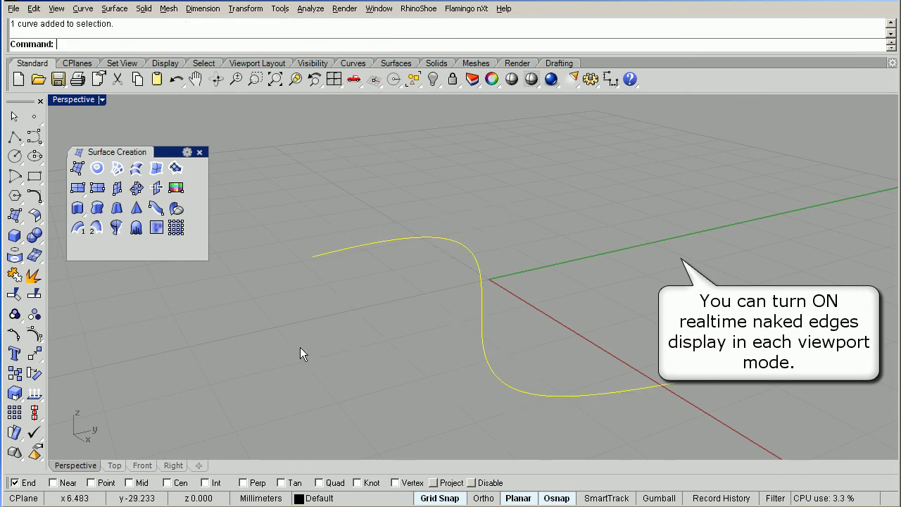
left_click(15, 215)
left_click(139, 245)
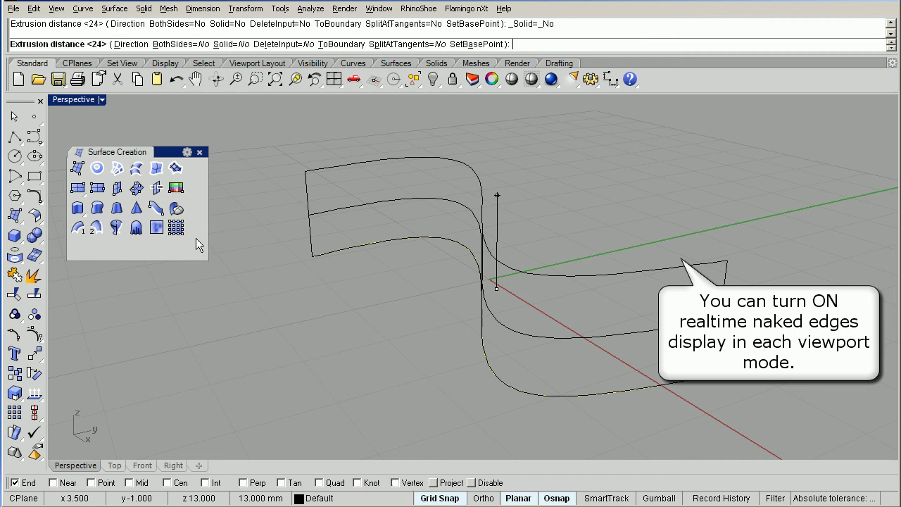
left_click(462, 137)
left_click(274, 79)
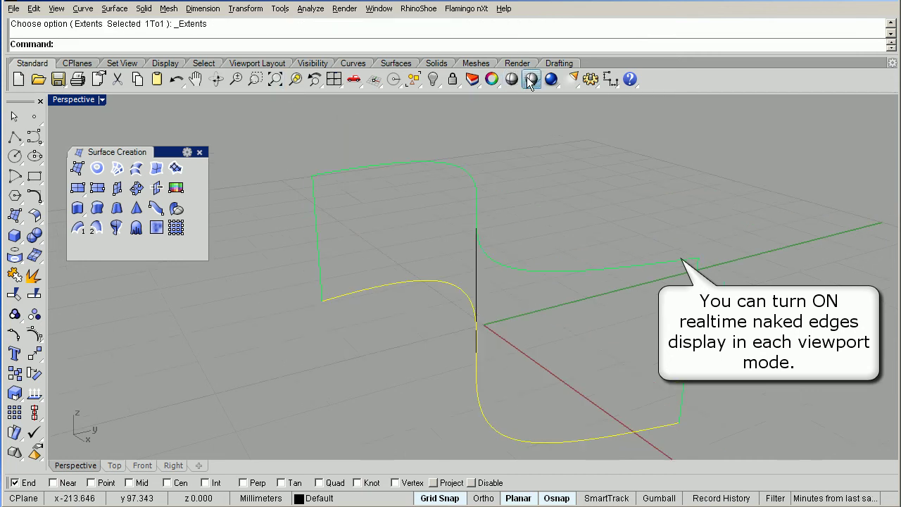
left_click(531, 79)
key("Delete")
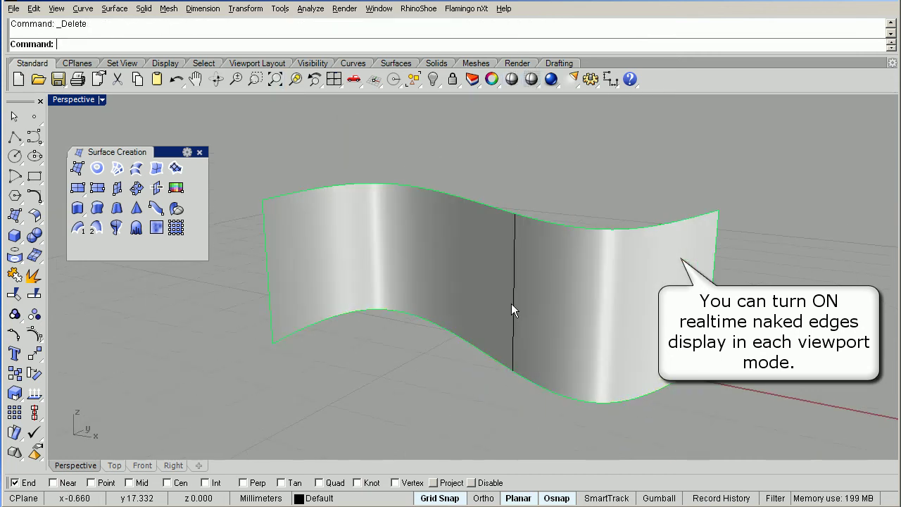
mouse_move(512, 305)
right_mouse_down()
mouse_move(493, 267)
mouse_move(388, 328)
mouse_move(640, 328)
right_mouse_up()
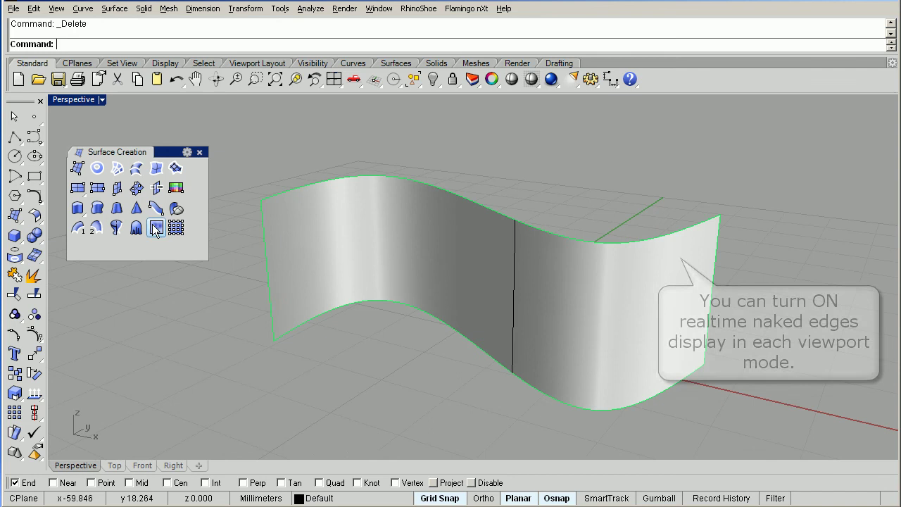
- Restore the four-view layout and draw a sphere in the Front view
double_click(79, 101)
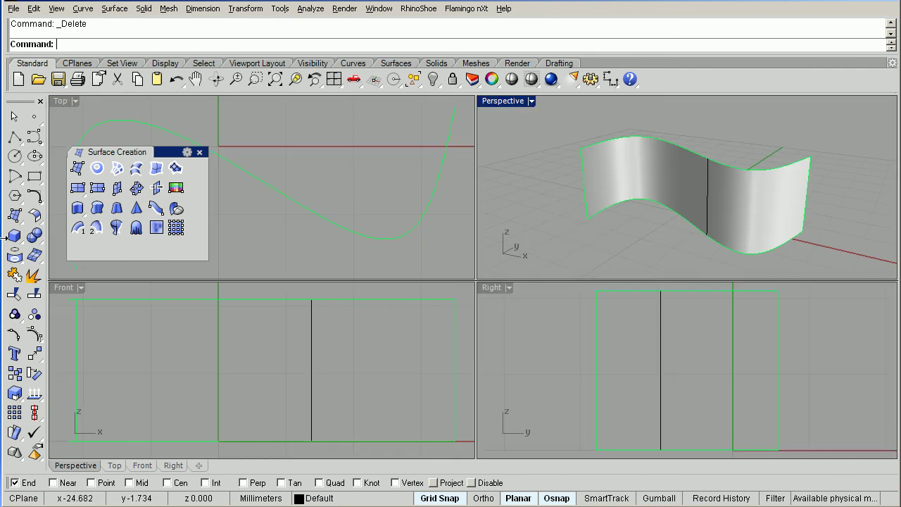
left_click(19, 240)
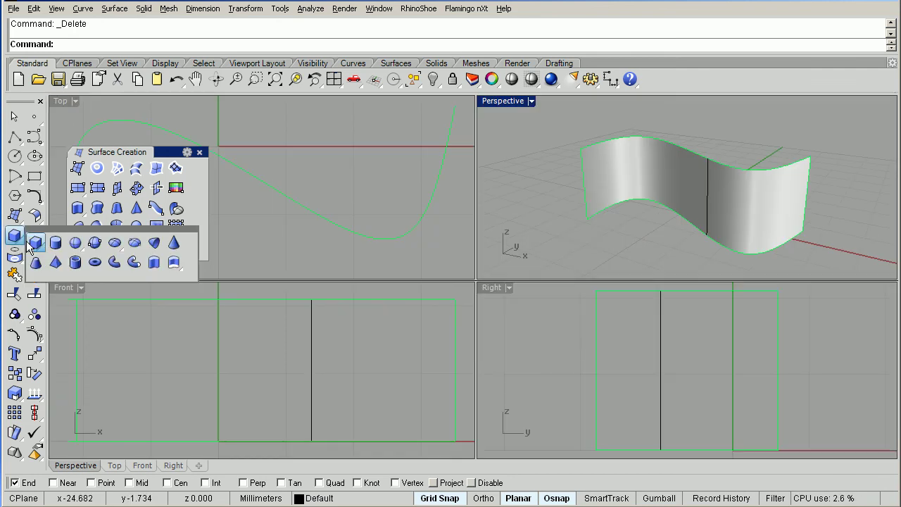
left_click(74, 242)
left_click(273, 381)
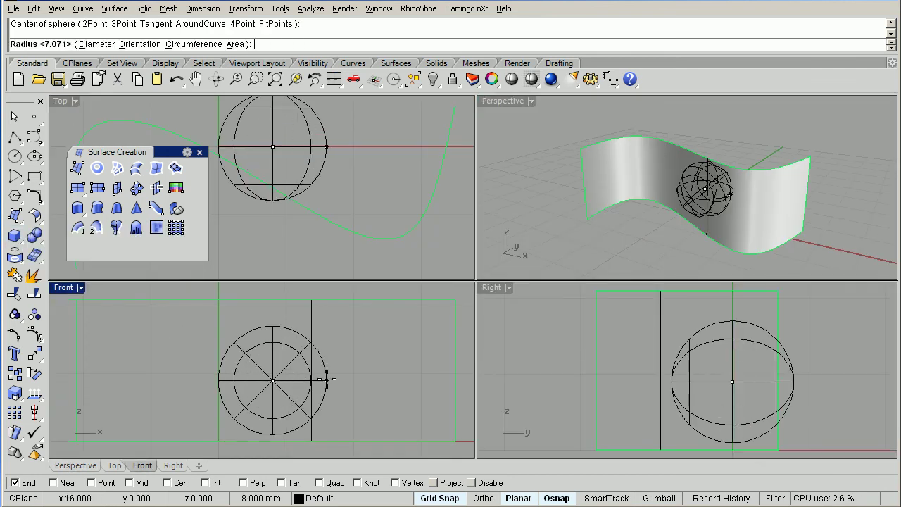
left_click(327, 380)
left_click_drag(277, 145, 284, 177)
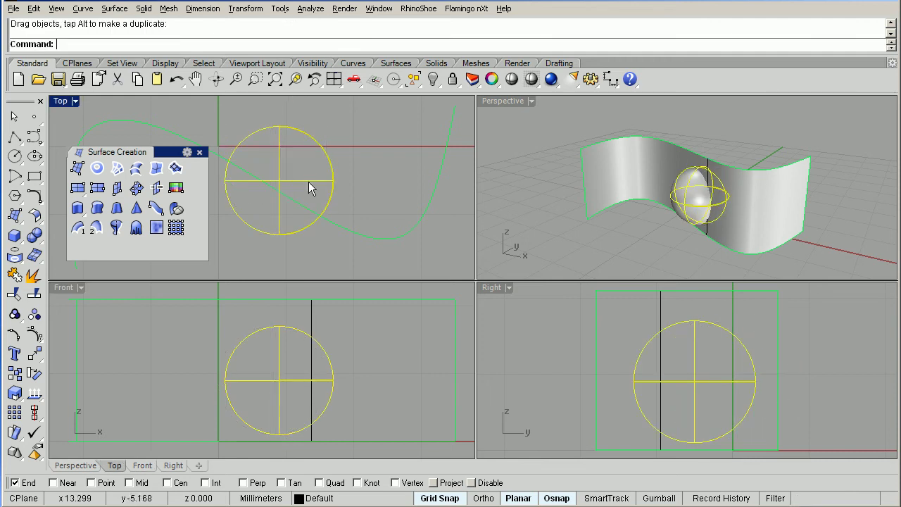
left_click(515, 146)
- Maximize Perspective and drag the sphere into the middle of the wavy surface
double_click(502, 103)
mouse_move(503, 122)
right_mouse_down()
mouse_move(454, 222)
mouse_move(479, 306)
right_mouse_up()
mouse_move(474, 300)
left_mouse_down()
mouse_move(485, 301)
mouse_move(489, 282)
left_mouse_up()
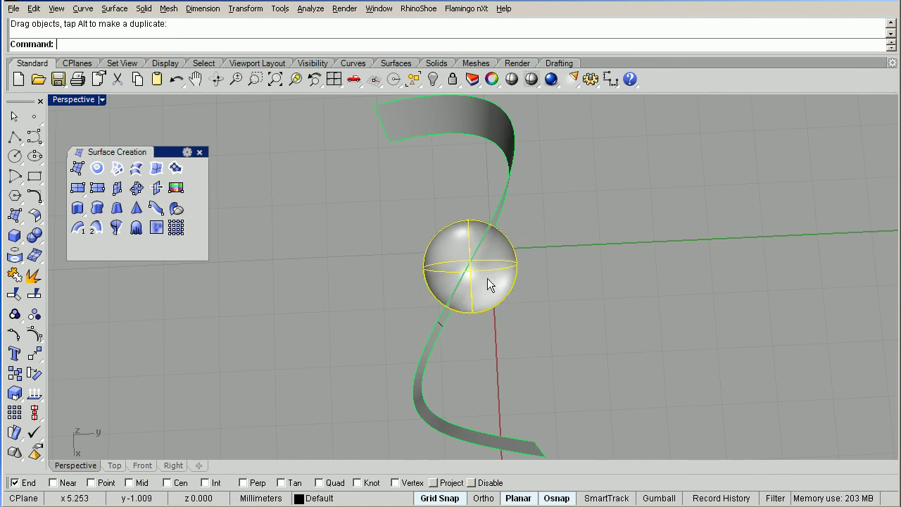
mouse_move(489, 282)
right_mouse_down()
mouse_move(477, 219)
mouse_move(433, 209)
mouse_move(369, 400)
right_mouse_up()
left_click(438, 191)
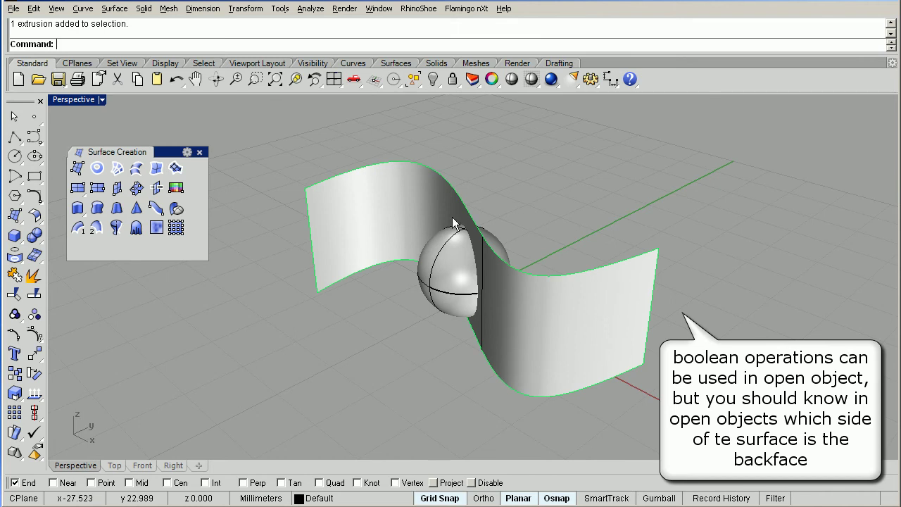
left_click(200, 153)
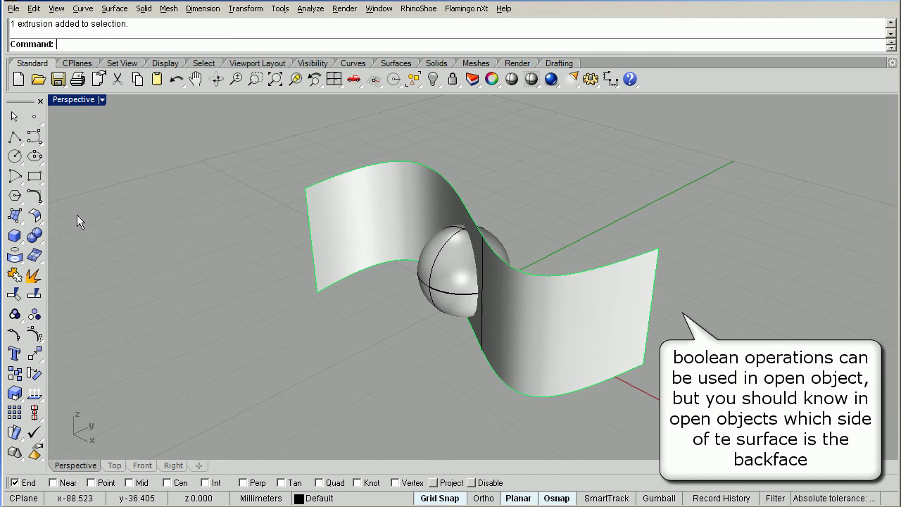
- Float the Solids toolbar and orbit to an oblique view of the surface and sphere
left_click(36, 243)
left_click_drag(48, 231, 59, 227)
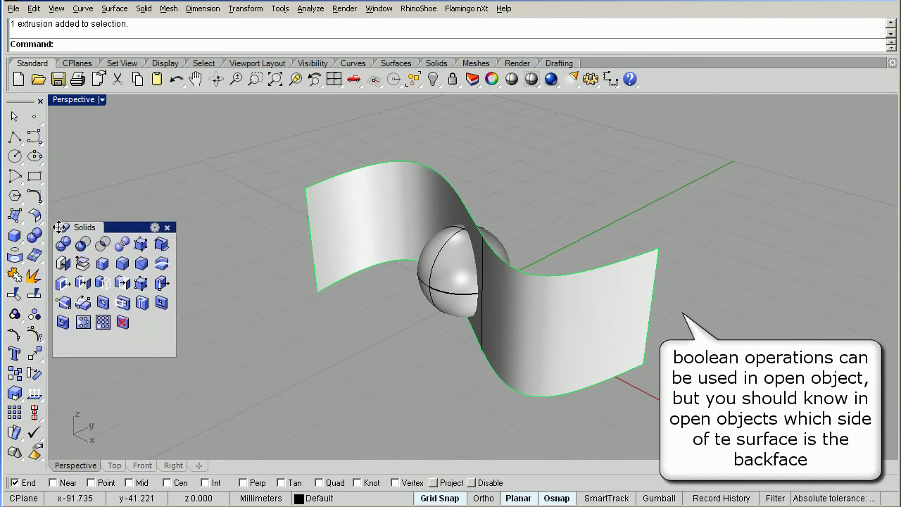
right_click_drag(560, 295, 561, 277)
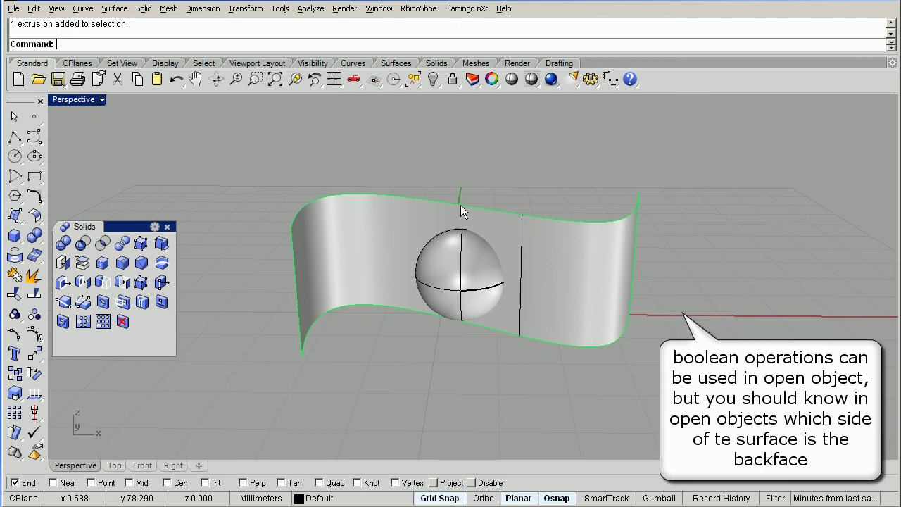
mouse_move(477, 343)
right_mouse_down()
mouse_move(473, 317)
mouse_move(426, 357)
right_mouse_up()
right_click_drag(296, 358, 483, 364)
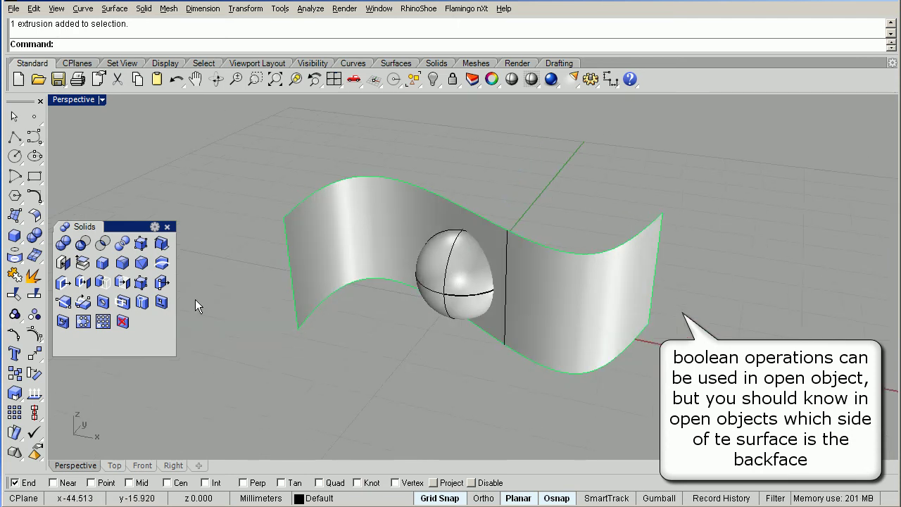
- BooleanDifference the sphere from the wavy surface, inspect the hole, then undo it
left_click(82, 243)
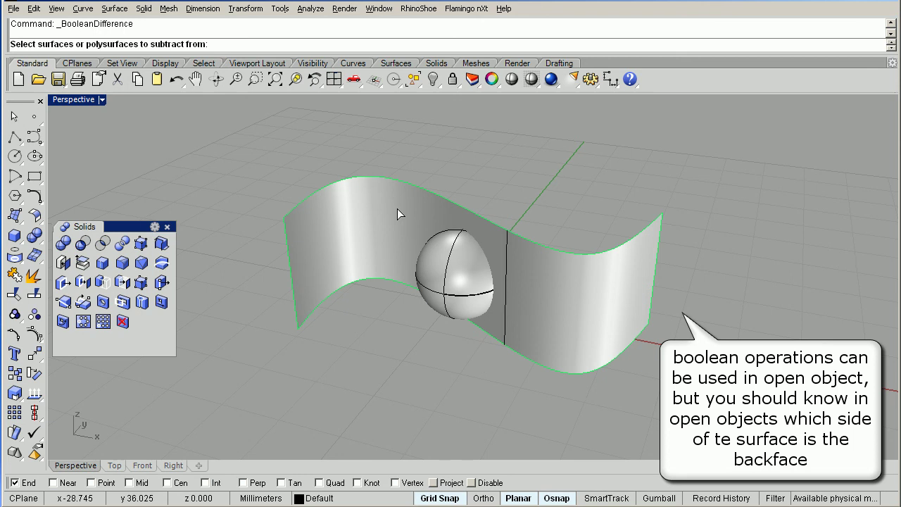
left_click(398, 214)
key("Return")
left_click(455, 265)
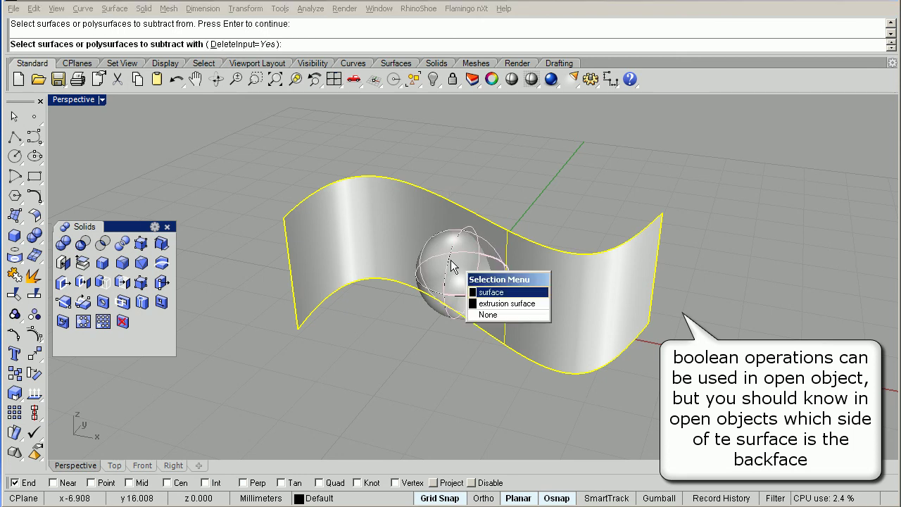
left_click(495, 295)
key("Return")
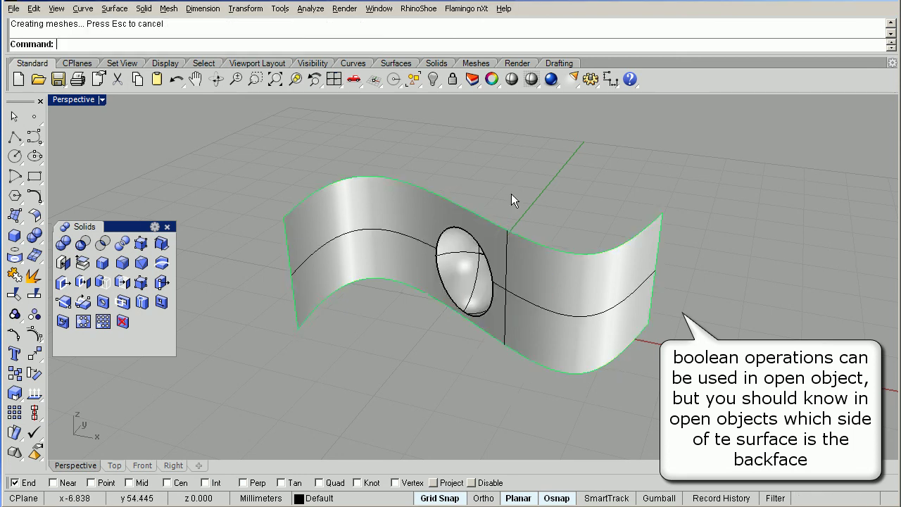
mouse_move(491, 311)
right_mouse_down()
mouse_move(352, 328)
mouse_move(385, 329)
right_mouse_up()
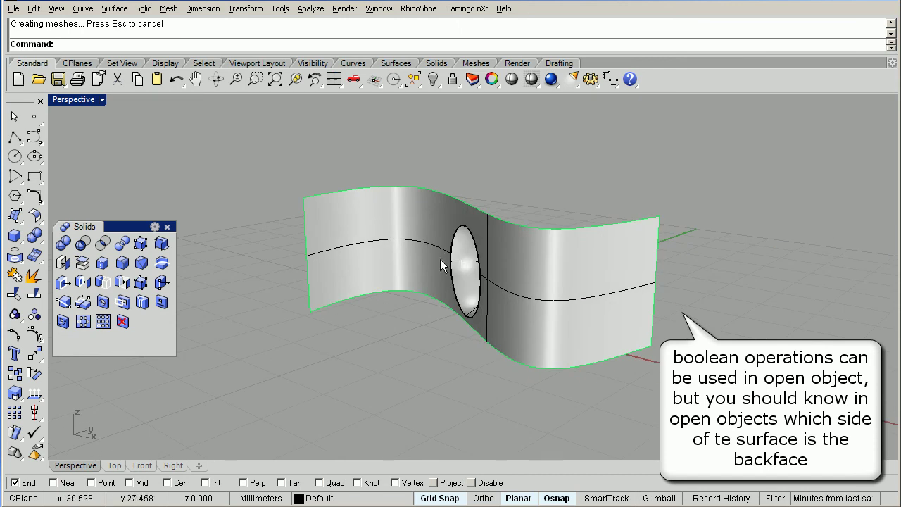
right_click_drag(440, 259, 500, 258)
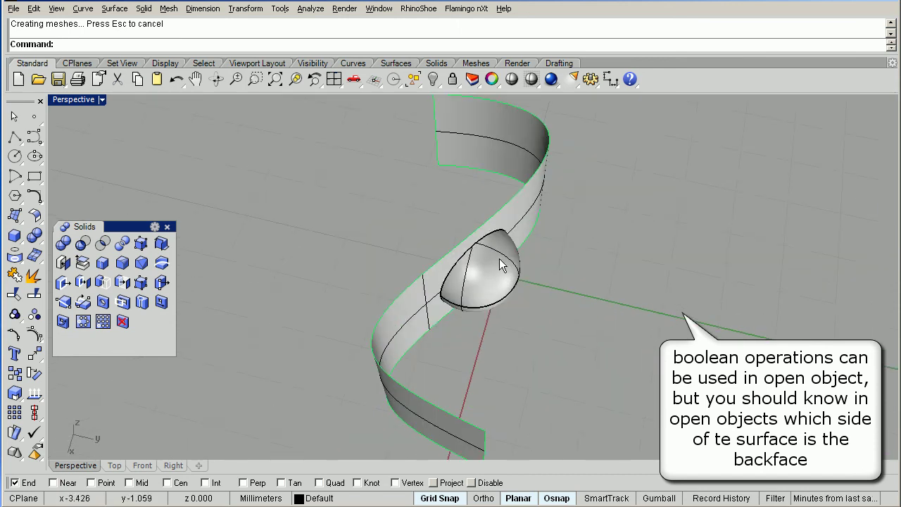
right_click_drag(470, 264, 466, 297)
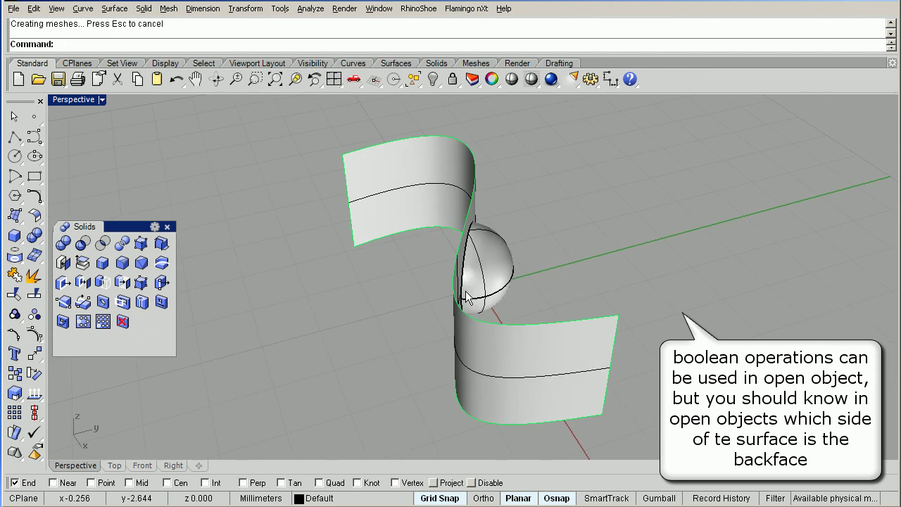
key("ctrl+z")
right_click_drag(353, 339, 403, 330)
- Select the wavy surface and run Dir twice, orbiting to inspect its normal arrows
key("Escape")
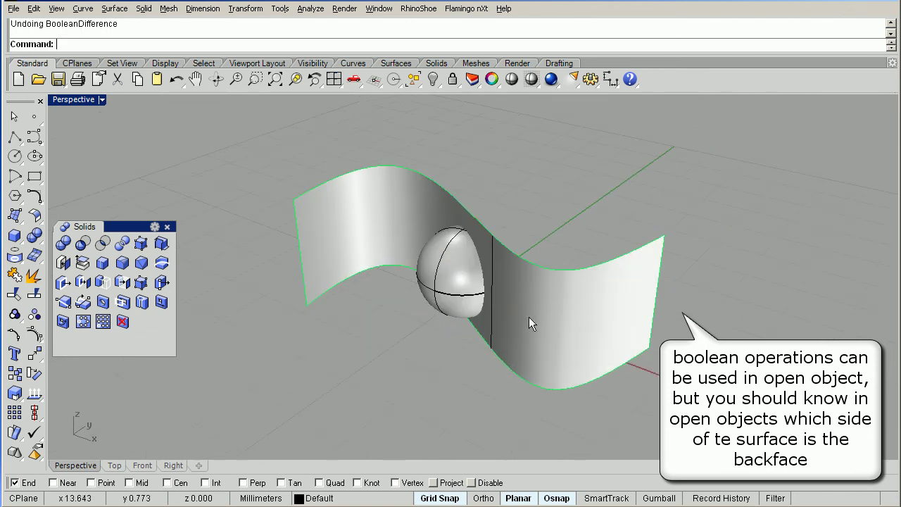
left_click(531, 318)
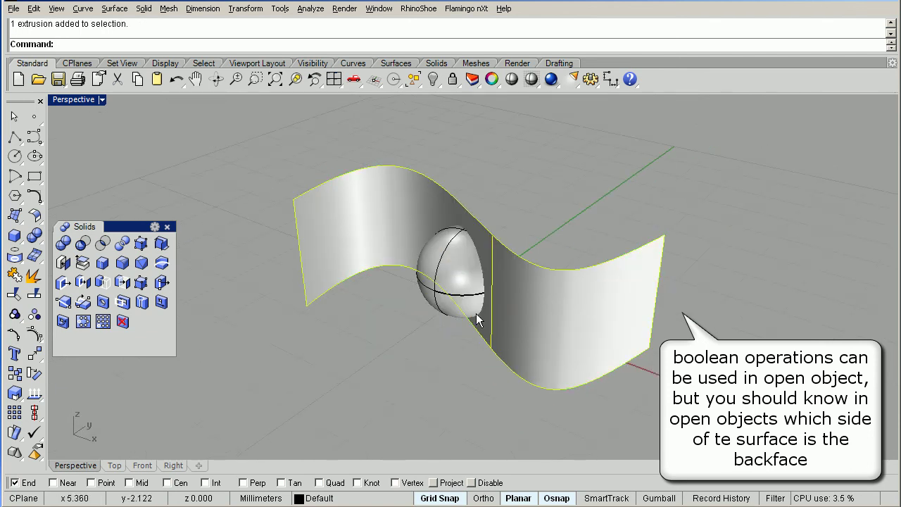
mouse_move(588, 323)
right_mouse_down()
mouse_move(378, 298)
mouse_move(412, 247)
right_mouse_up()
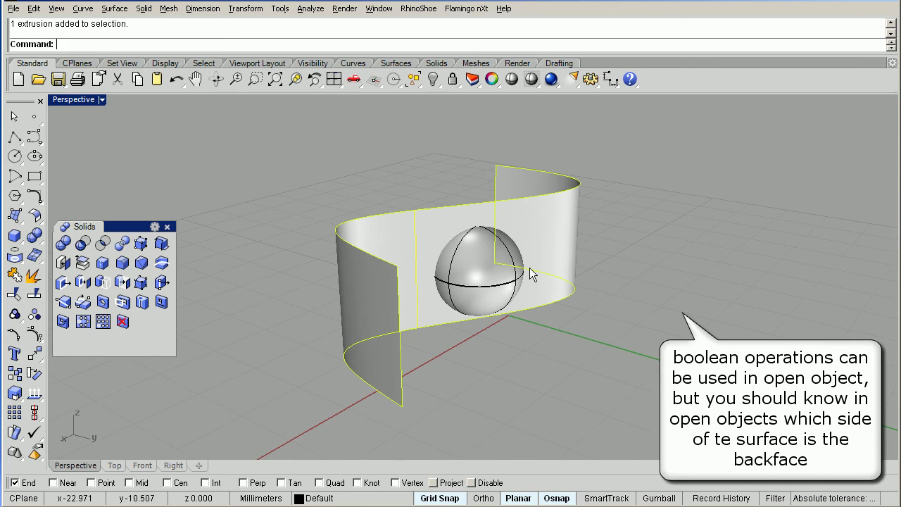
mouse_move(479, 250)
right_mouse_down()
mouse_move(469, 338)
mouse_move(564, 336)
right_mouse_up()
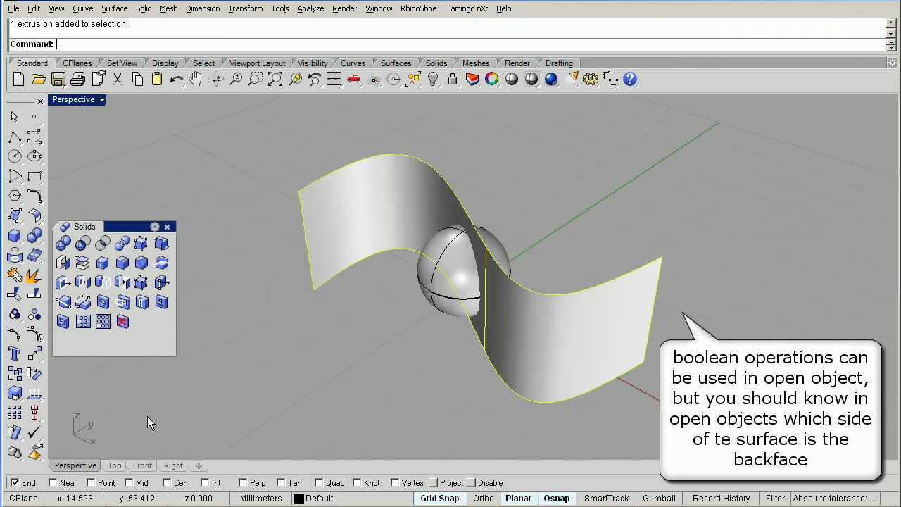
left_click(35, 398)
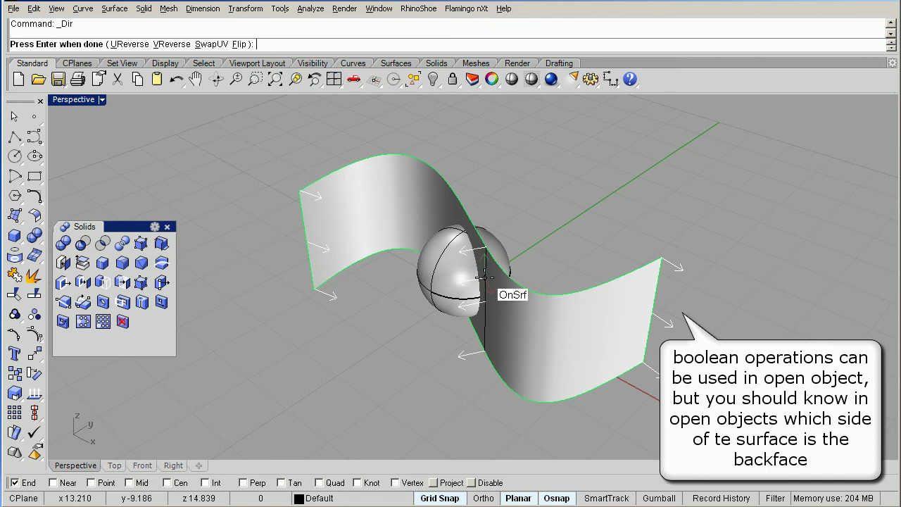
mouse_move(614, 288)
right_mouse_down()
mouse_move(588, 309)
mouse_move(595, 312)
mouse_move(543, 342)
mouse_move(598, 388)
right_mouse_up()
key("Return")
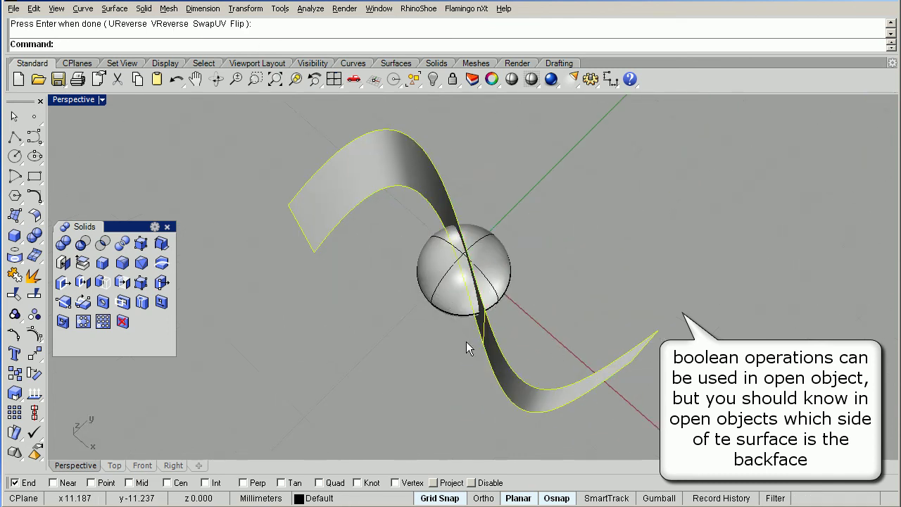
left_click(34, 394)
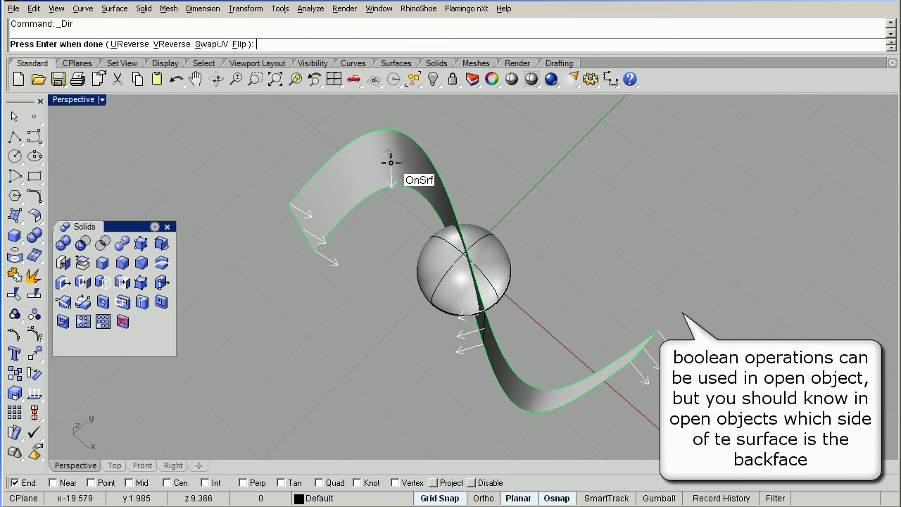
mouse_move(526, 207)
right_mouse_down()
mouse_move(396, 202)
mouse_move(312, 213)
mouse_move(455, 187)
mouse_move(423, 195)
right_mouse_up()
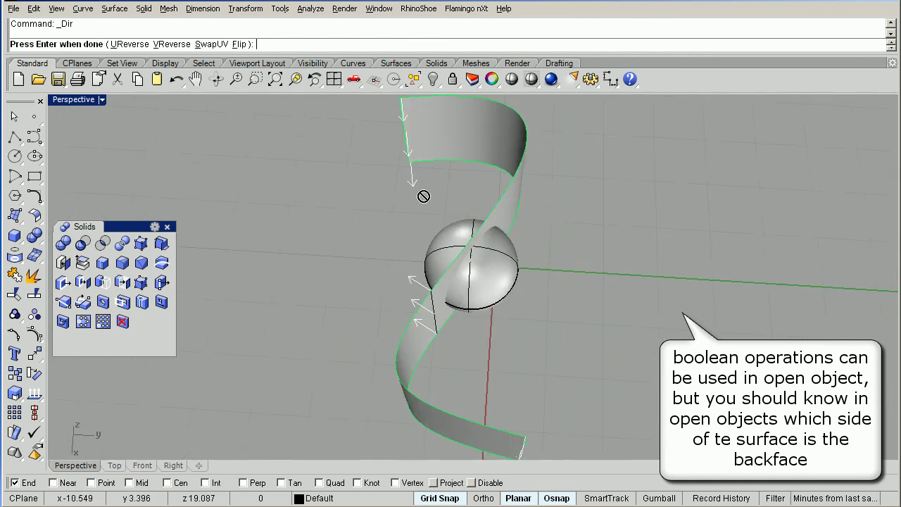
mouse_move(499, 406)
right_mouse_down()
mouse_move(505, 423)
mouse_move(559, 181)
mouse_move(560, 233)
mouse_move(596, 228)
mouse_move(585, 247)
mouse_move(501, 302)
right_mouse_up()
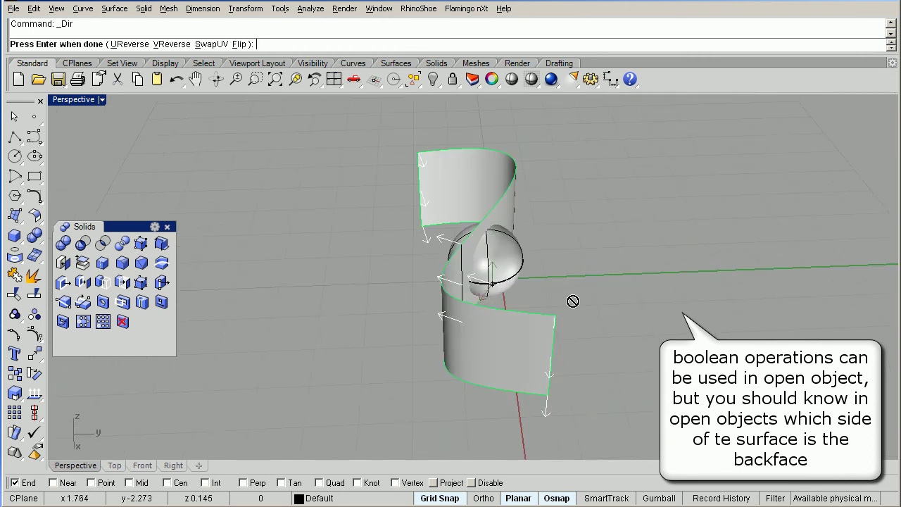
key("Return")
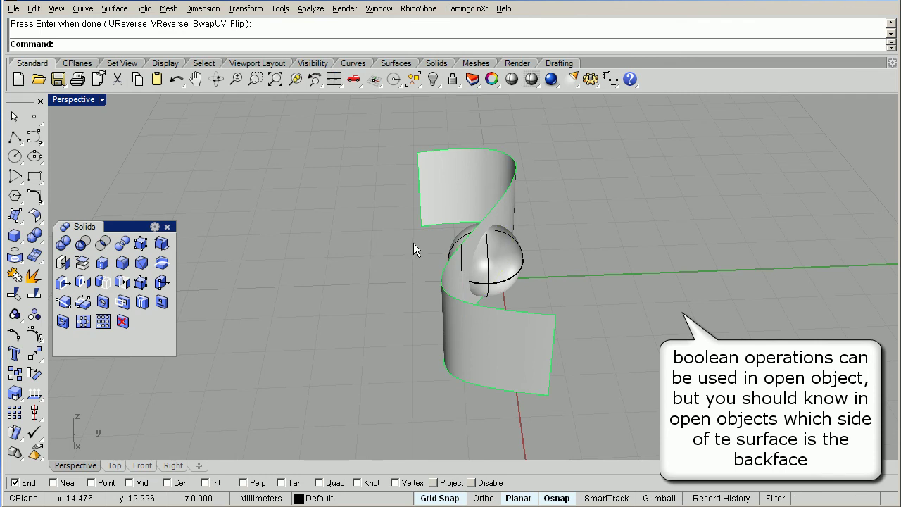
right_click_drag(413, 243, 422, 222)
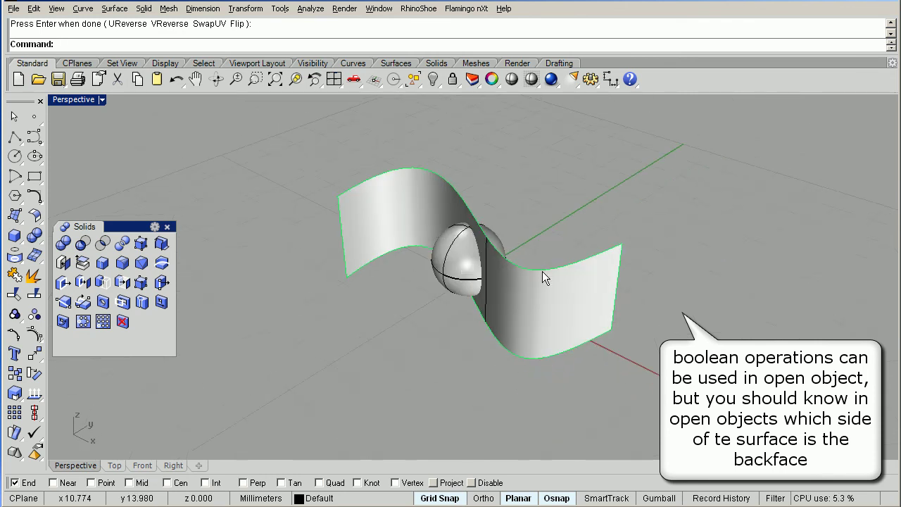
- Close the floating Solids toolbar and orbit around the wavy surface and sphere
right_click_drag(542, 271, 364, 273)
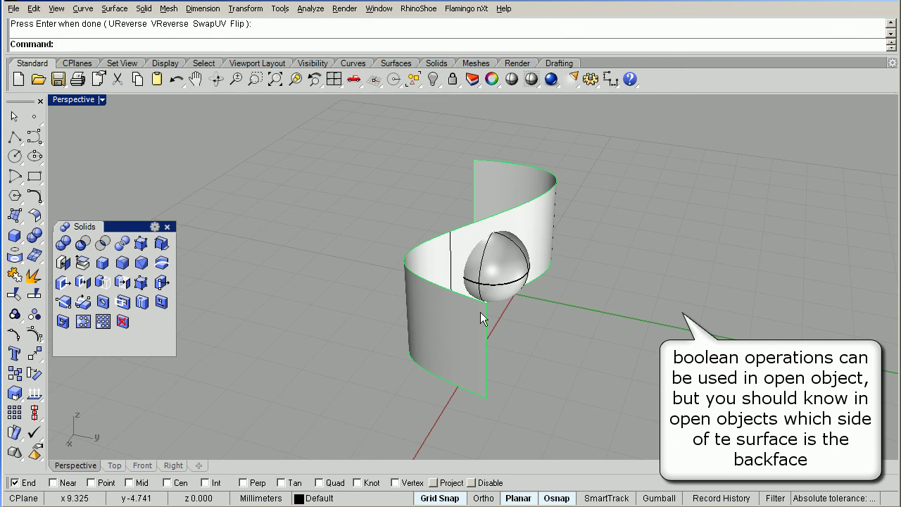
right_click_drag(483, 312, 511, 314)
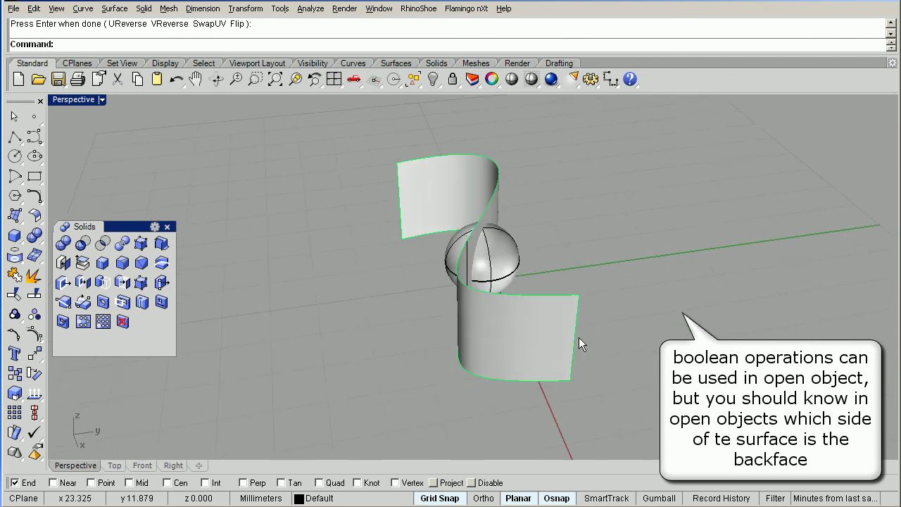
right_click_drag(579, 337, 527, 340)
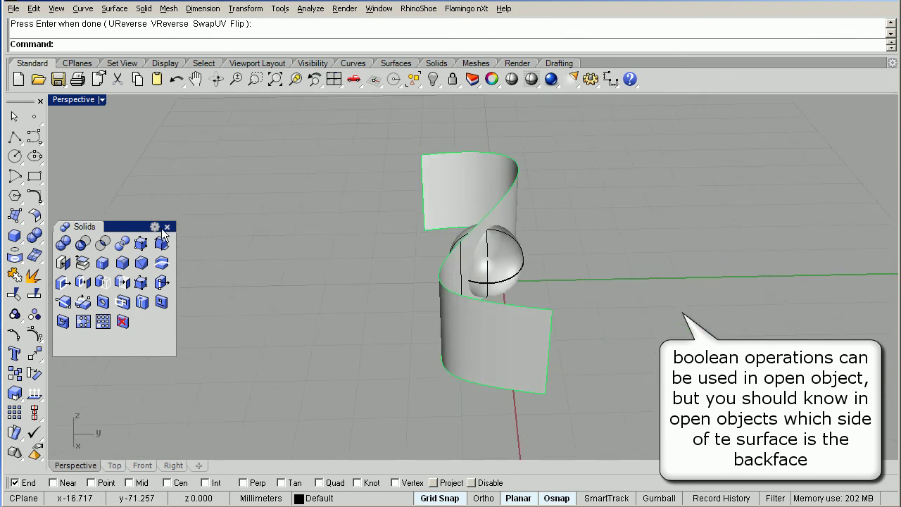
mouse_move(431, 345)
right_mouse_down()
mouse_move(521, 343)
mouse_move(506, 333)
right_mouse_up()
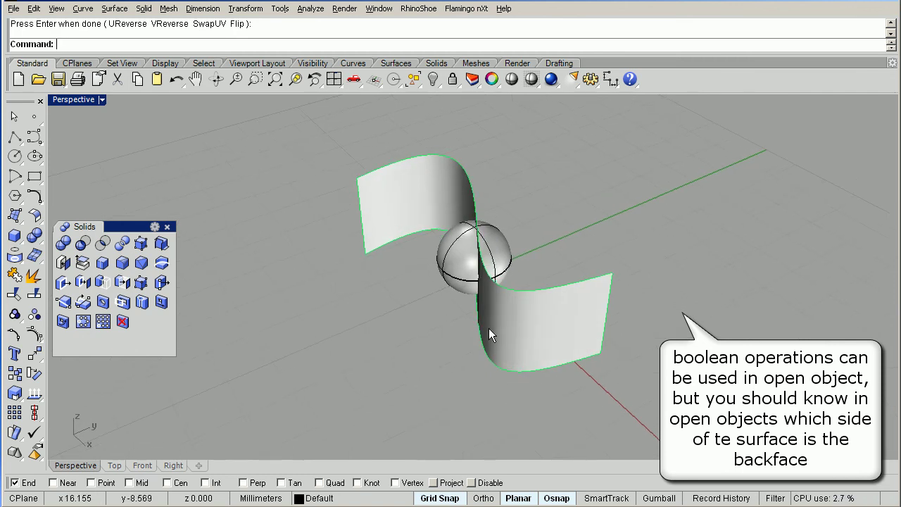
left_click(167, 226)
mouse_move(382, 289)
right_mouse_down()
mouse_move(457, 320)
mouse_move(427, 332)
mouse_move(533, 338)
right_mouse_up()
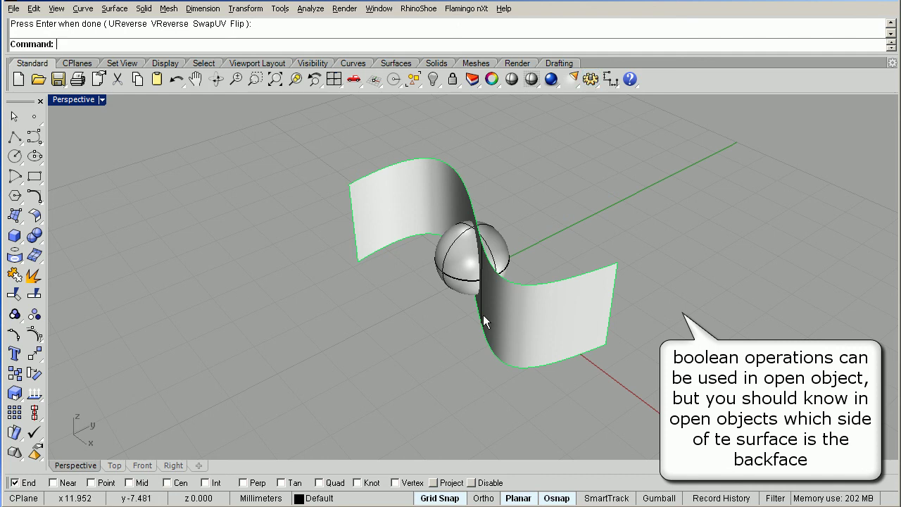
mouse_move(483, 315)
right_mouse_down()
mouse_move(382, 326)
mouse_move(494, 337)
mouse_move(382, 342)
right_mouse_up()
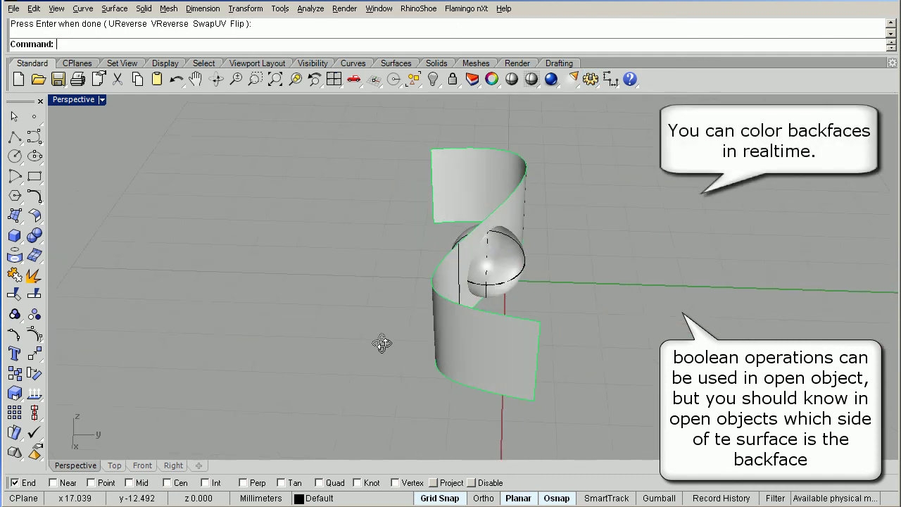
- In Shaded mode settings, display all backfaces in a single pure red colour
left_click(591, 81)
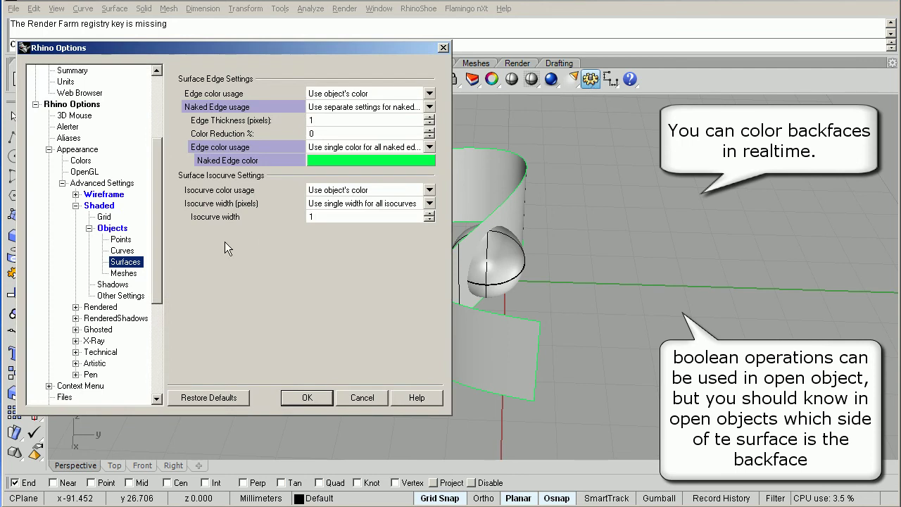
left_click(102, 206)
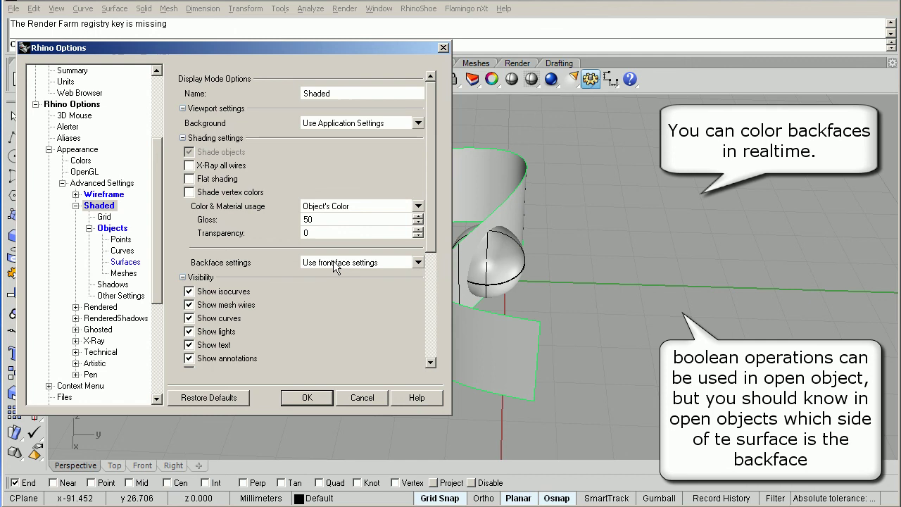
left_click(335, 265)
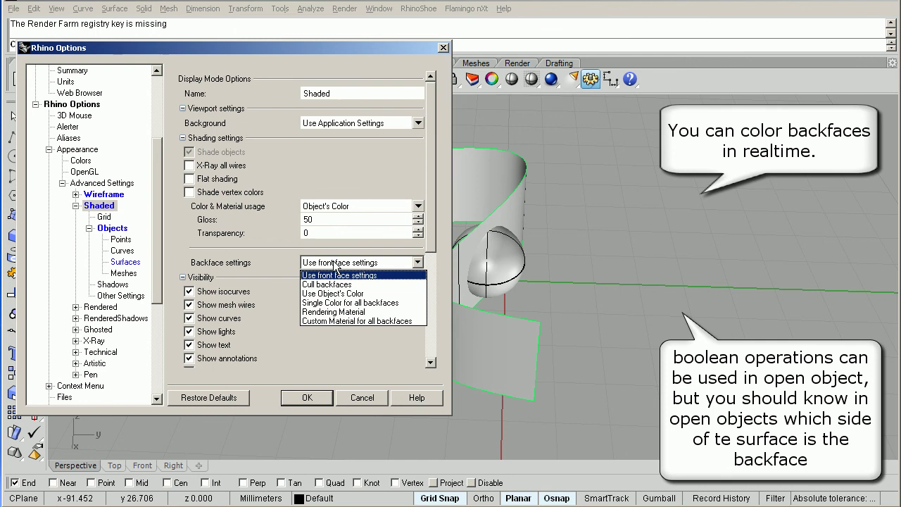
left_click(345, 303)
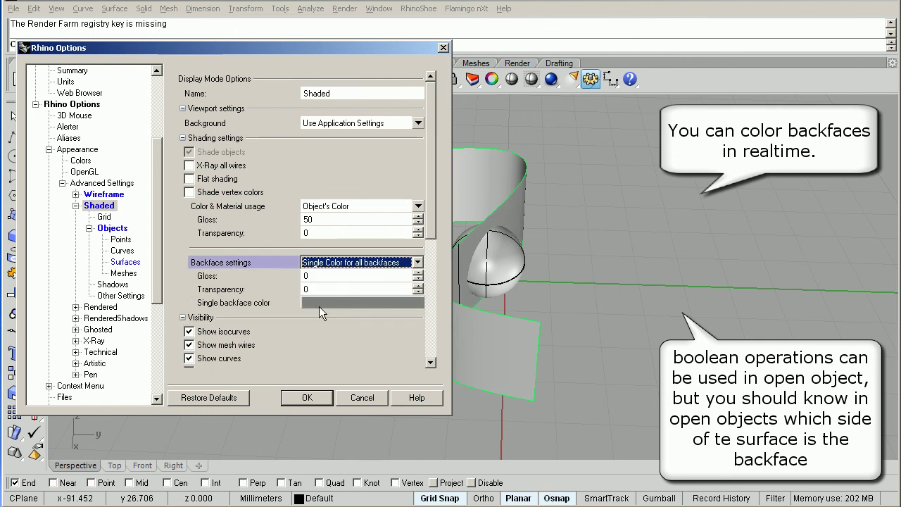
left_click(340, 302)
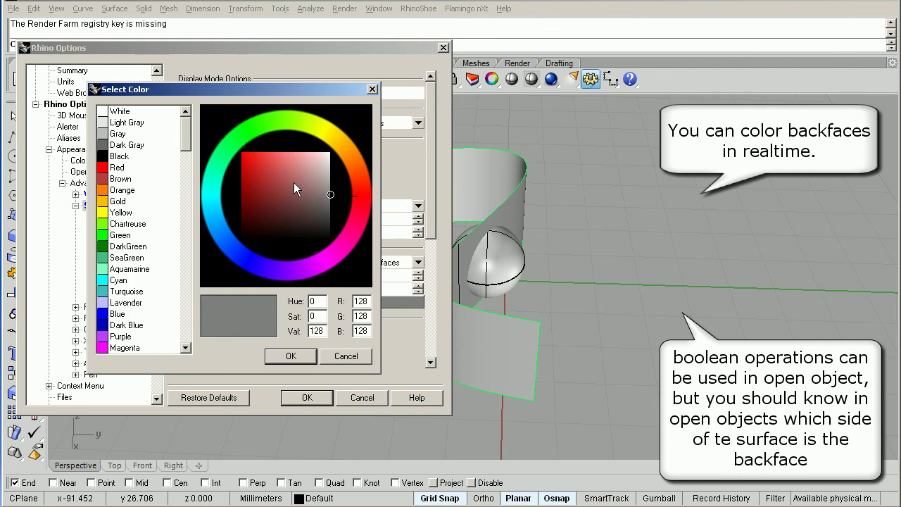
left_click_drag(295, 184, 236, 153)
left_click(291, 356)
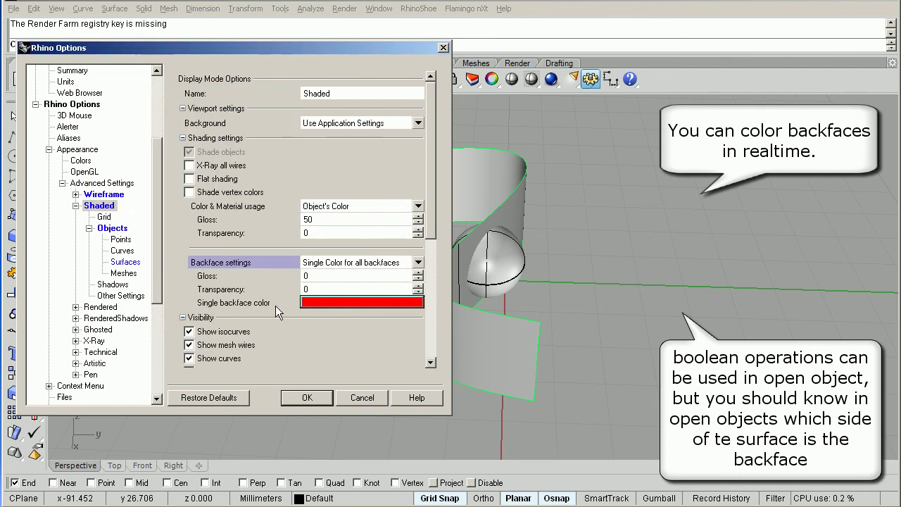
left_click(316, 398)
mouse_move(568, 316)
right_mouse_down()
mouse_move(350, 285)
mouse_move(674, 322)
mouse_move(760, 306)
mouse_move(387, 270)
mouse_move(561, 295)
right_mouse_up()
right_click_drag(629, 314, 679, 287)
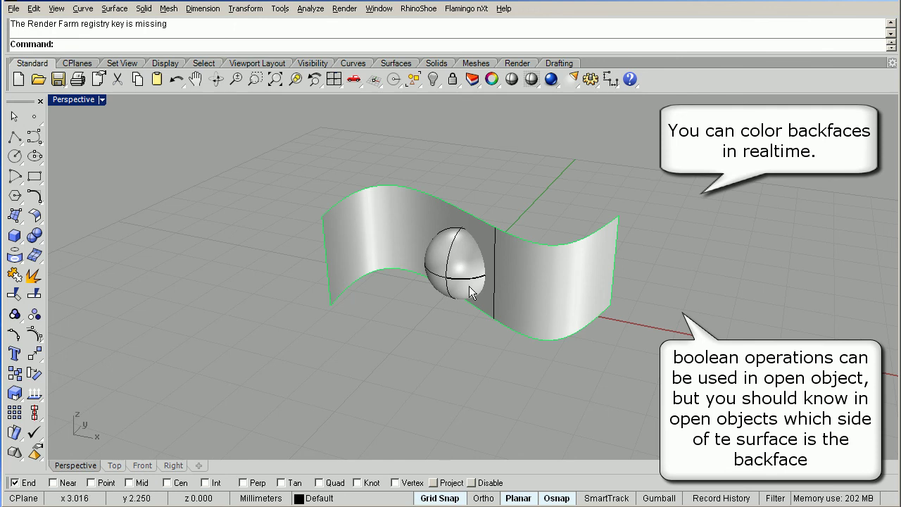
- Float the Solids tools as a palette, then delete the wavy surface and the sphere
left_click(39, 232)
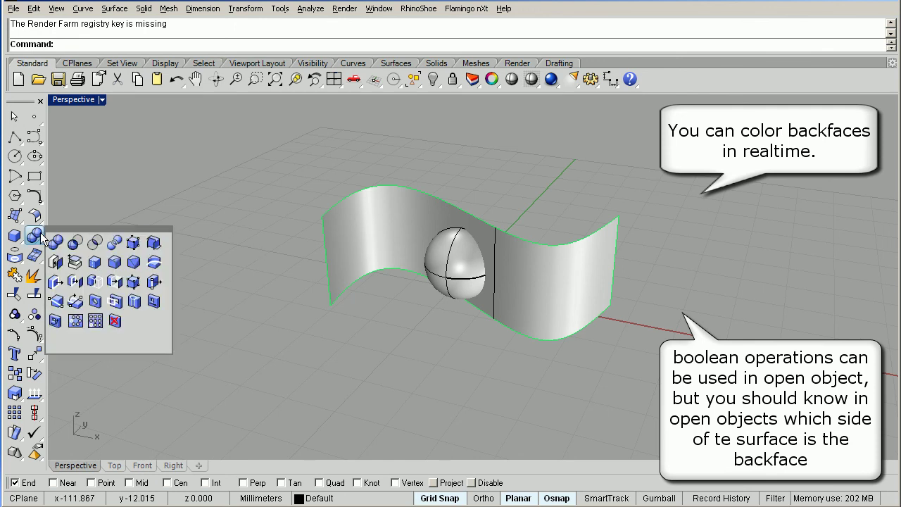
left_click_drag(61, 235, 67, 233)
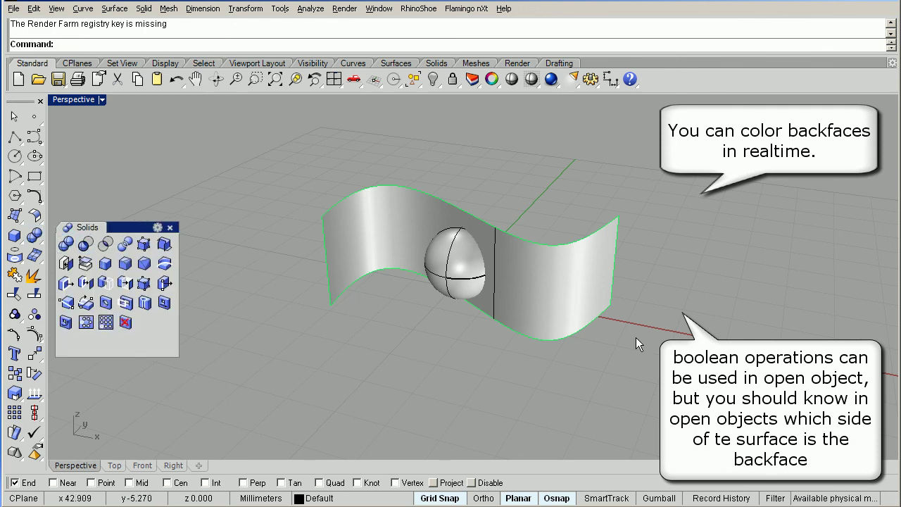
mouse_move(640, 344)
right_mouse_down()
mouse_move(402, 386)
mouse_move(473, 312)
right_mouse_up()
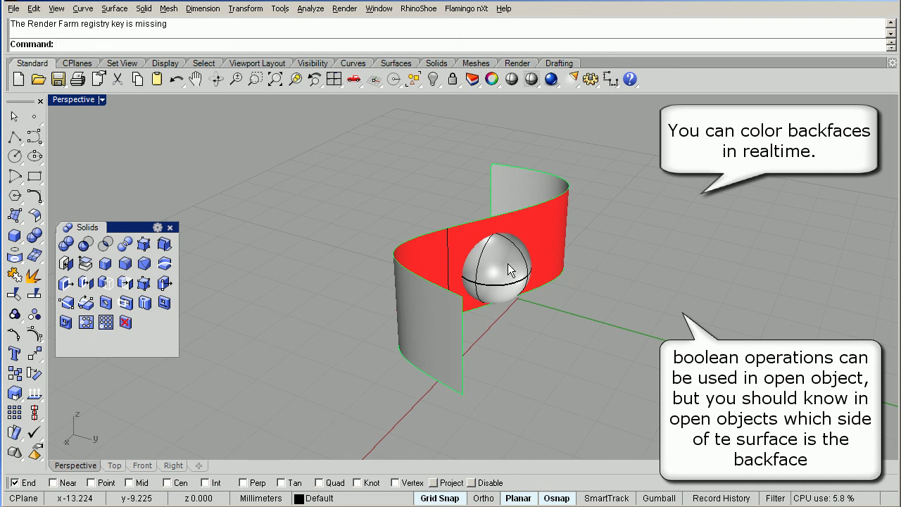
mouse_move(507, 263)
right_mouse_down()
mouse_move(538, 292)
mouse_move(629, 291)
mouse_move(434, 247)
right_mouse_up()
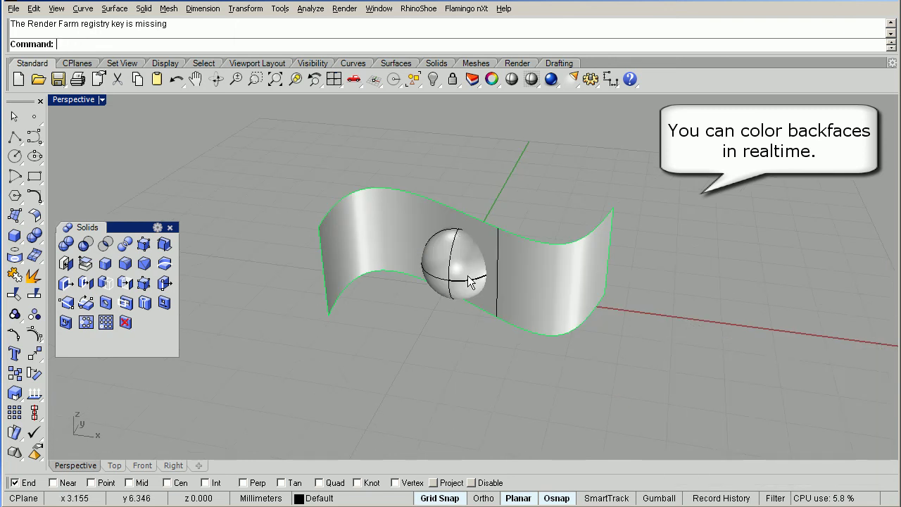
mouse_move(475, 277)
right_mouse_down()
mouse_move(443, 324)
mouse_move(334, 308)
mouse_move(445, 301)
right_mouse_up()
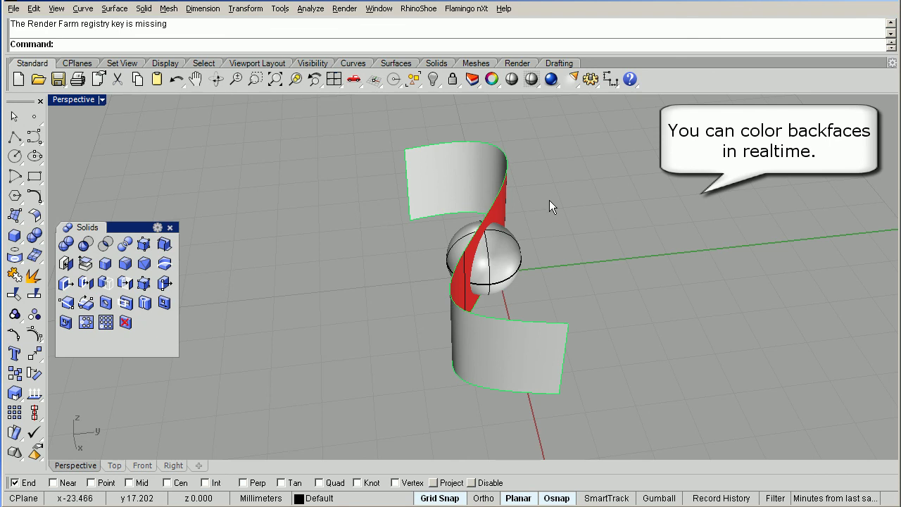
mouse_move(550, 203)
left_mouse_down()
mouse_move(447, 274)
mouse_move(393, 296)
left_mouse_up()
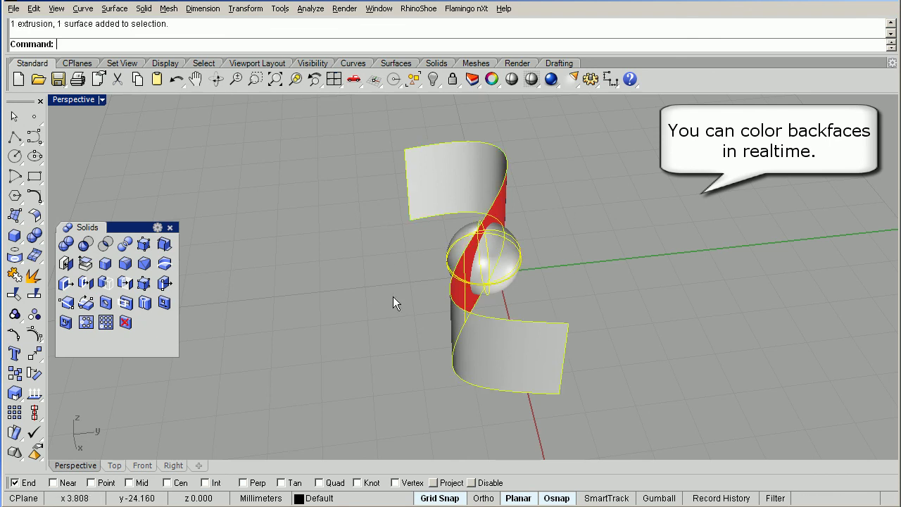
key("Delete")
- Draw a new box from two base corners and a height, viewed from above
left_click(60, 245)
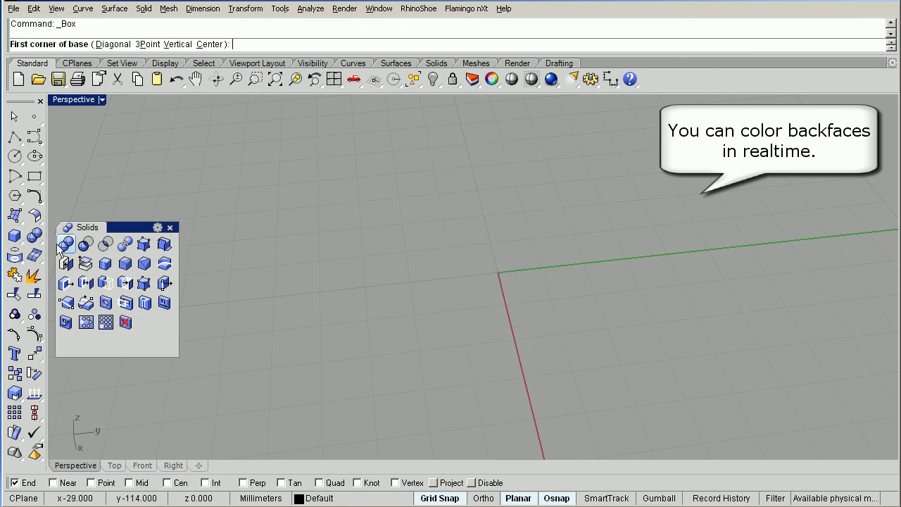
left_click(387, 228)
left_click(641, 355)
left_click(577, 334)
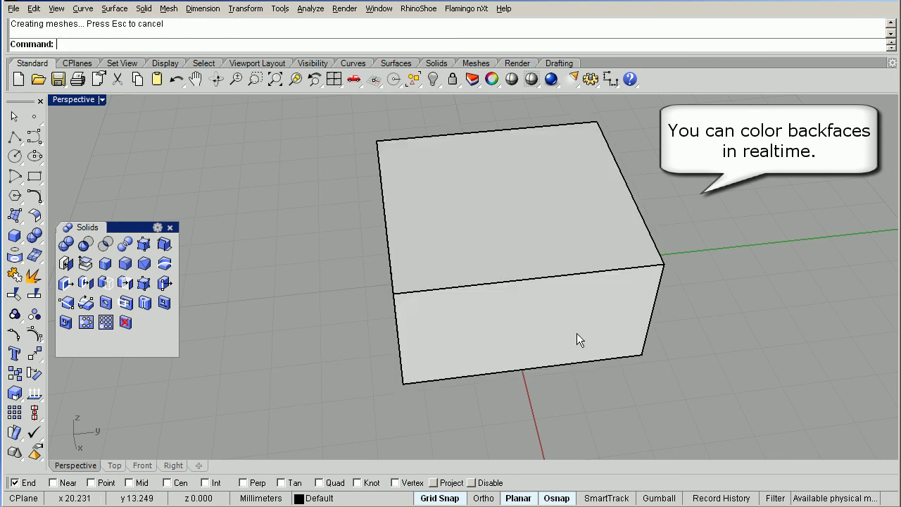
scroll(577, 338, "down", 5)
scroll(565, 354, "down", 3)
mouse_move(543, 338)
right_mouse_down()
mouse_move(651, 280)
mouse_move(566, 293)
mouse_move(591, 302)
mouse_move(541, 312)
right_mouse_up()
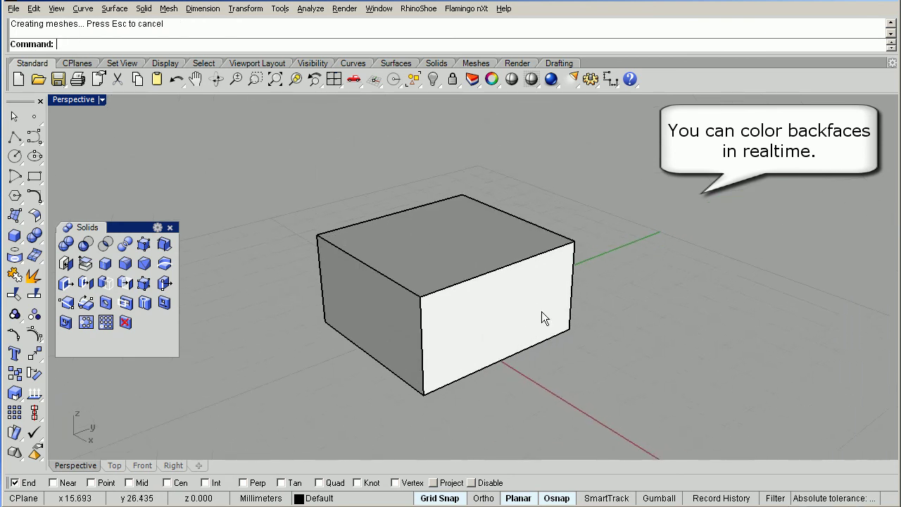
- Select the new box and check its surface normal directions with Dir
left_click(542, 311)
left_click(32, 436)
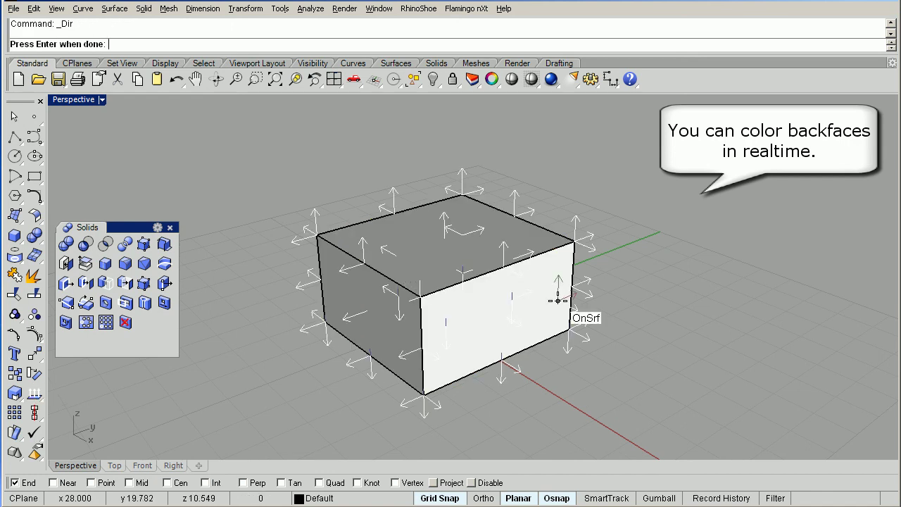
key("Return")
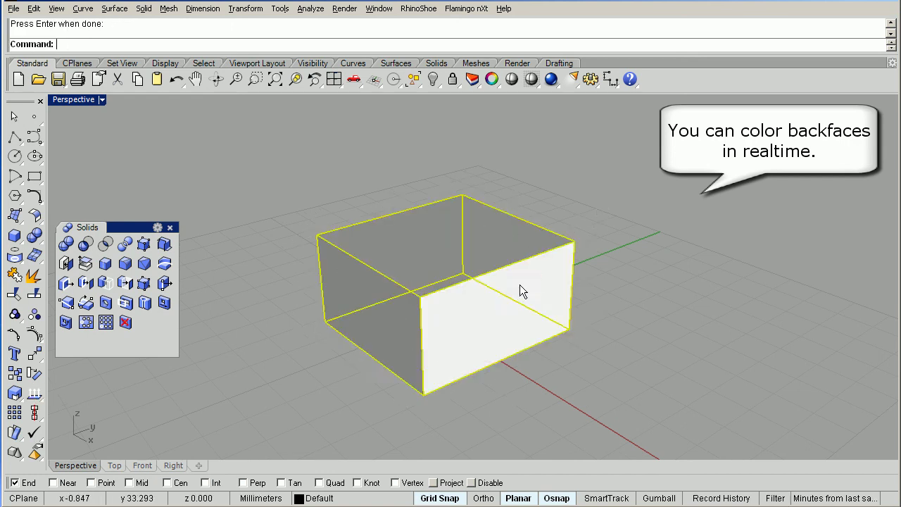
key("Escape")
- Extract the box's top face with ExtractSrf and delete it, exposing the red interior
right_click(34, 274)
left_click(482, 246)
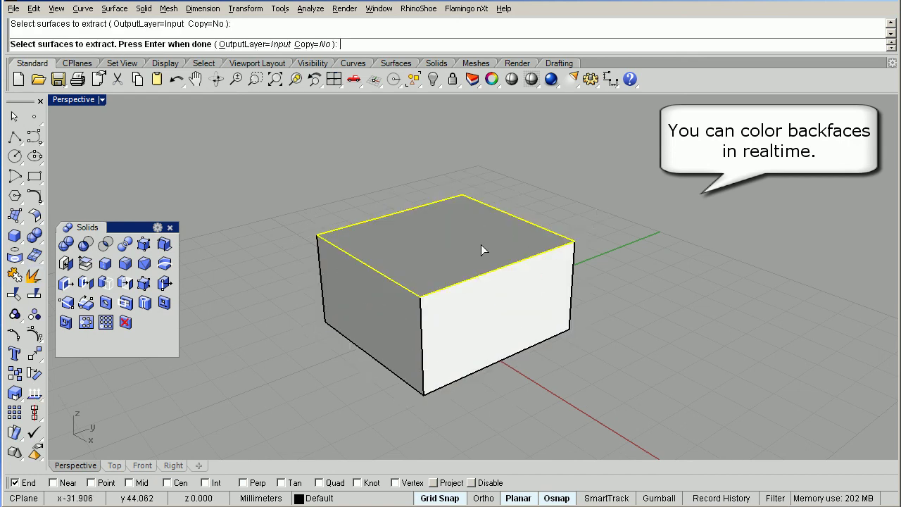
key("Return")
key("Delete")
right_click_drag(492, 261, 491, 280)
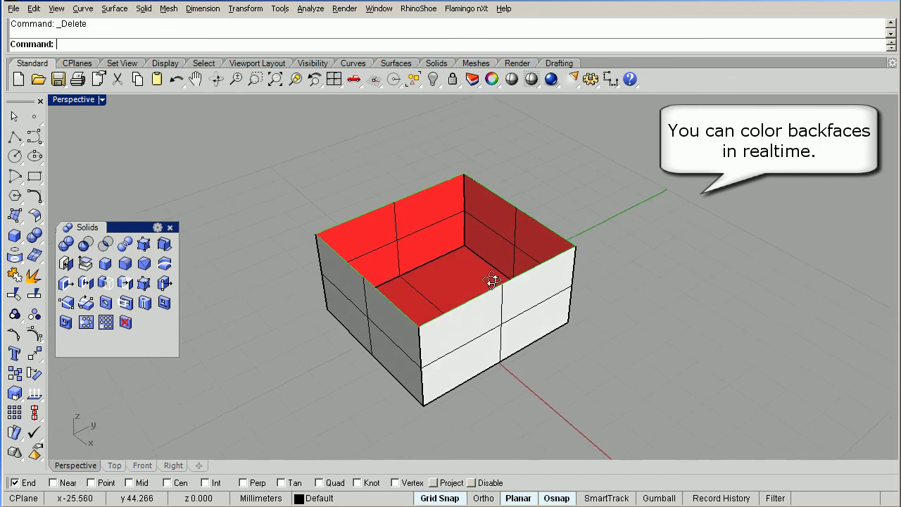
- Flip the open box's normals with Dir, so the outer walls show red and the inside white
left_click(400, 247)
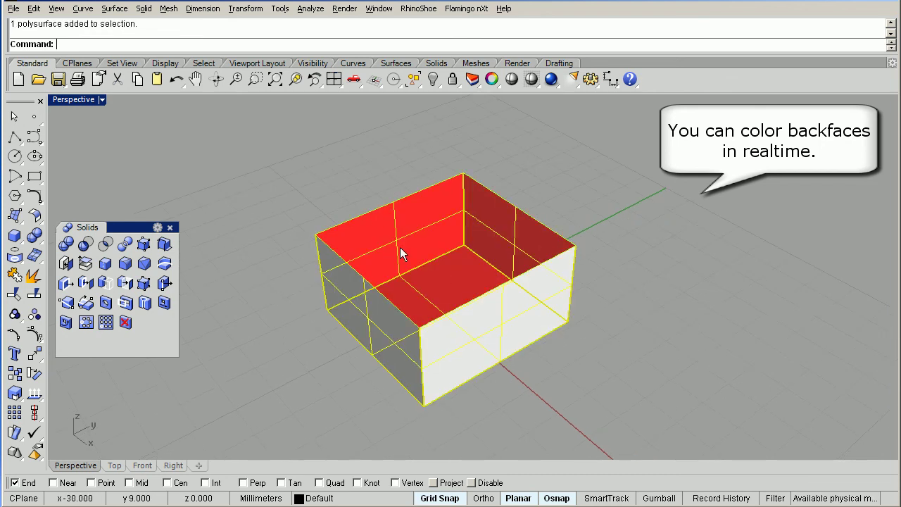
left_click(34, 393)
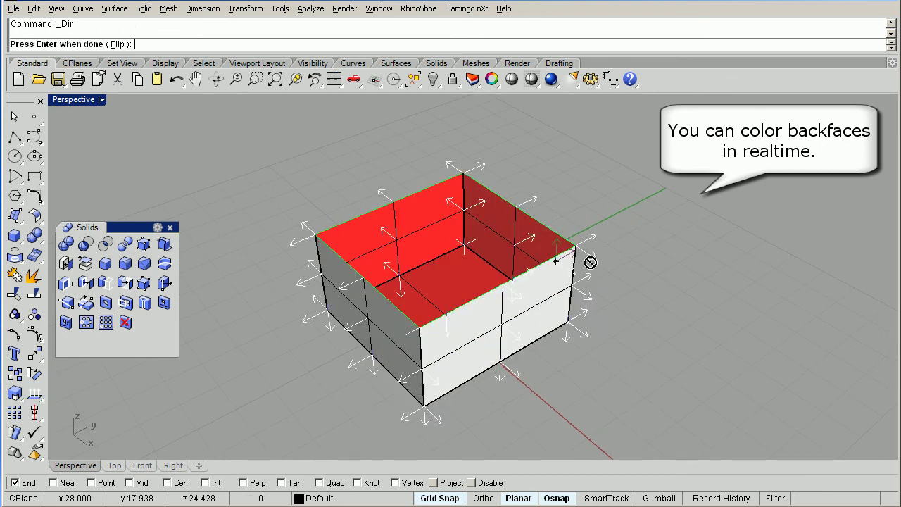
left_click(549, 302)
key("Return")
left_click(674, 275)
right_click_drag(674, 268, 471, 255)
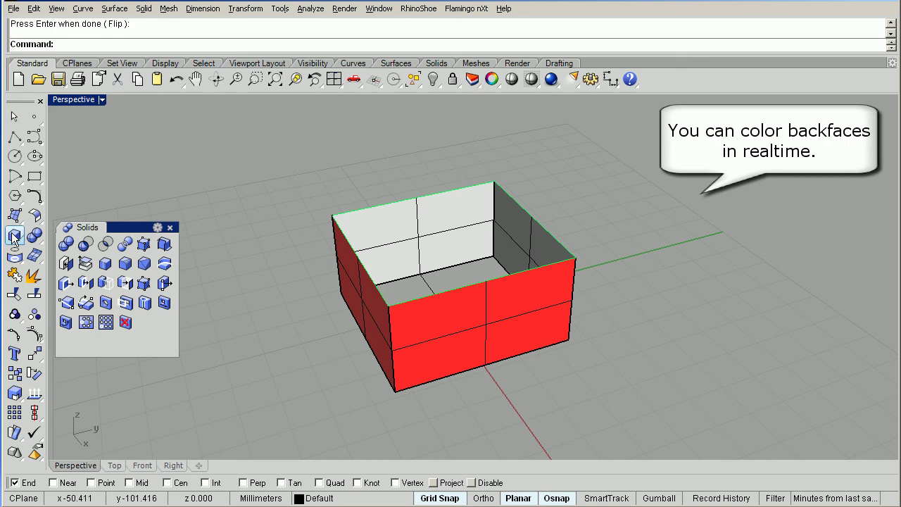
- Draw a sphere from a centre and radius point at the open box's front corner
left_click_drag(14, 238, 66, 239)
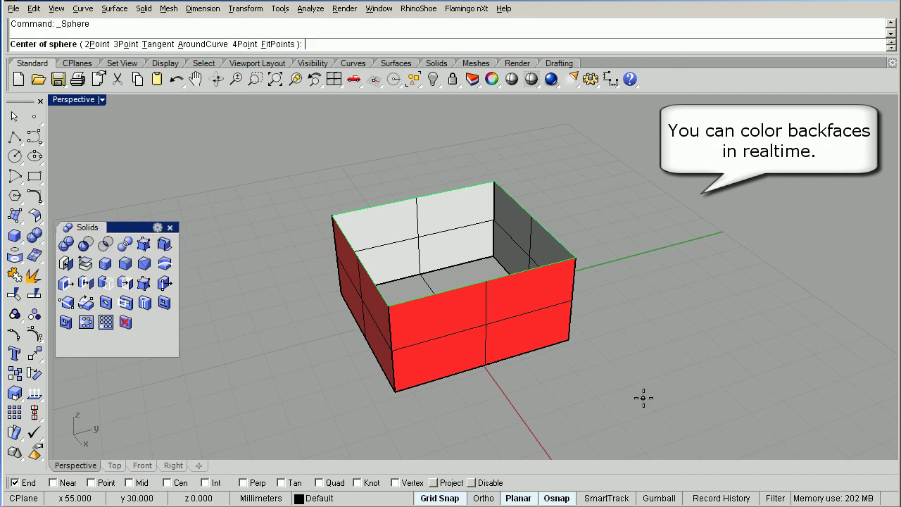
left_click(595, 362)
left_click(638, 362)
left_click(599, 348)
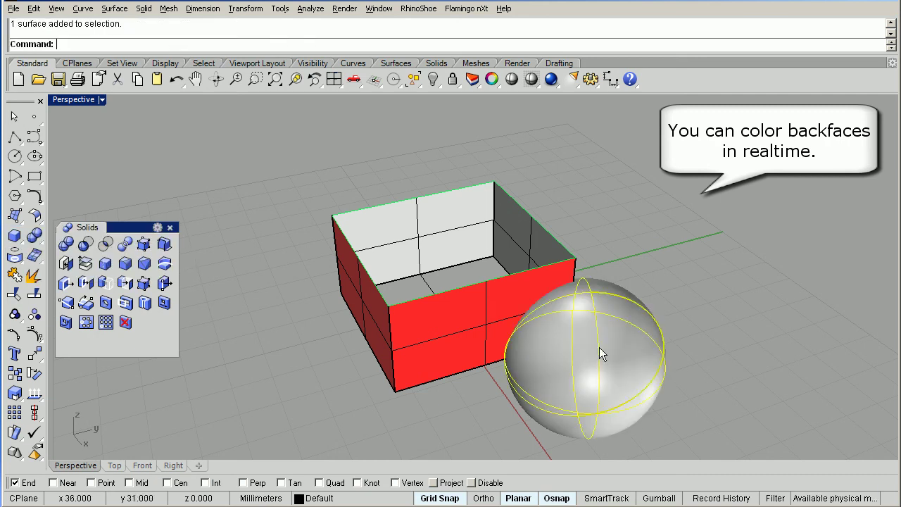
left_click_drag(599, 348, 596, 342)
right_click_drag(444, 381, 566, 402)
left_click(663, 395)
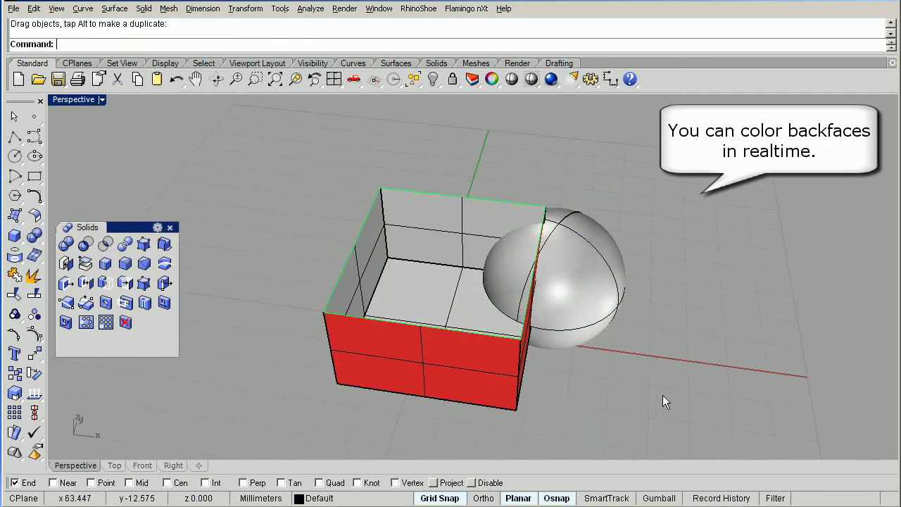
right_click_drag(663, 395, 443, 343)
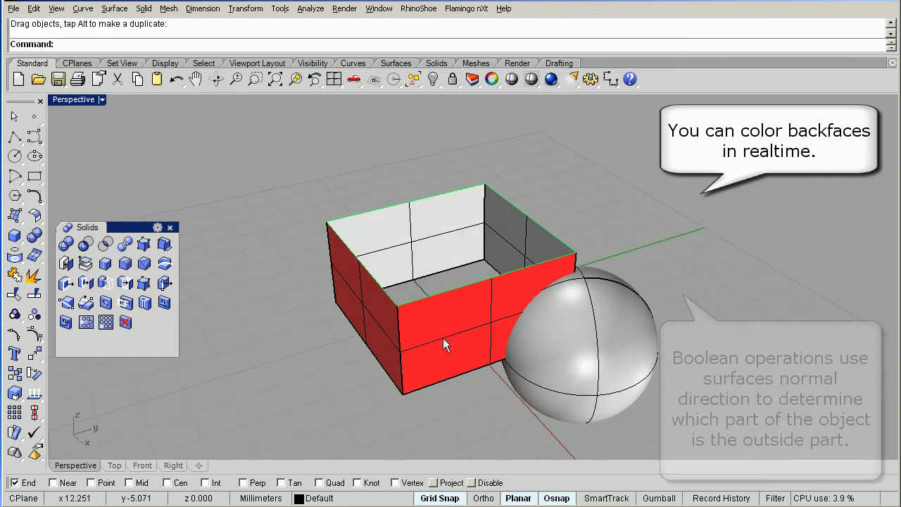
left_click(144, 283)
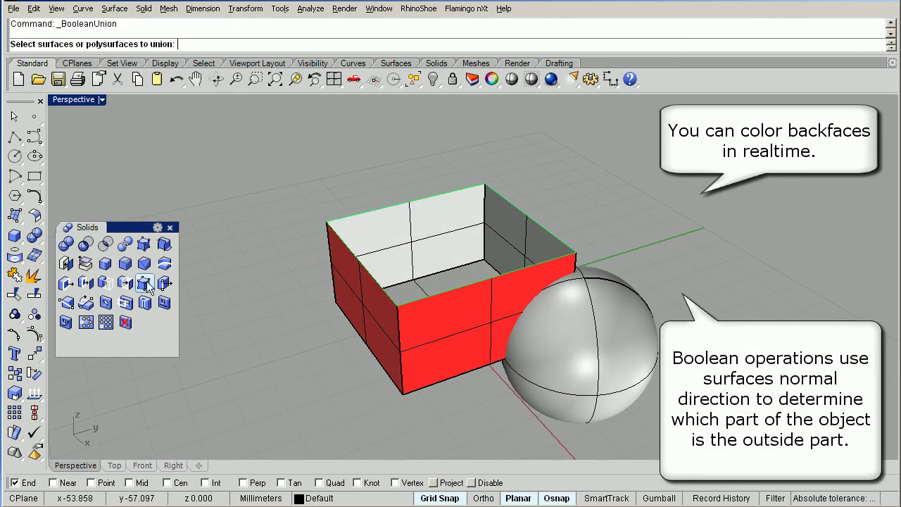
left_click(493, 331)
left_click(573, 350)
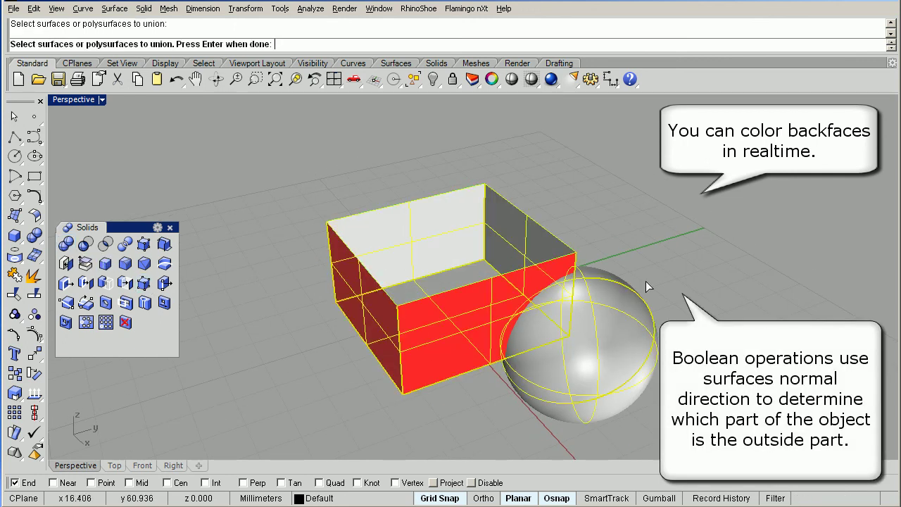
key("Return")
mouse_move(671, 270)
right_mouse_down()
mouse_move(584, 322)
mouse_move(551, 307)
mouse_move(486, 346)
right_mouse_up()
mouse_move(421, 332)
right_mouse_down()
mouse_move(513, 338)
mouse_move(558, 267)
right_mouse_up()
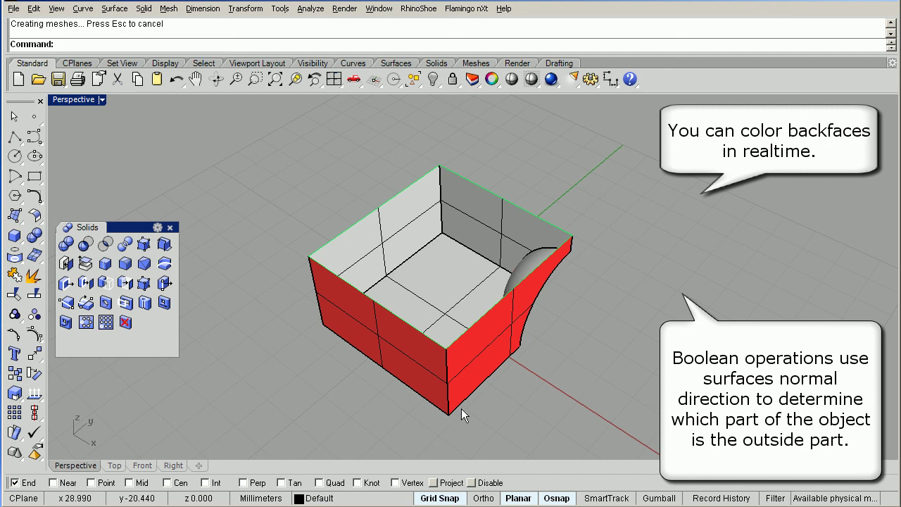
right_click_drag(371, 218, 515, 281)
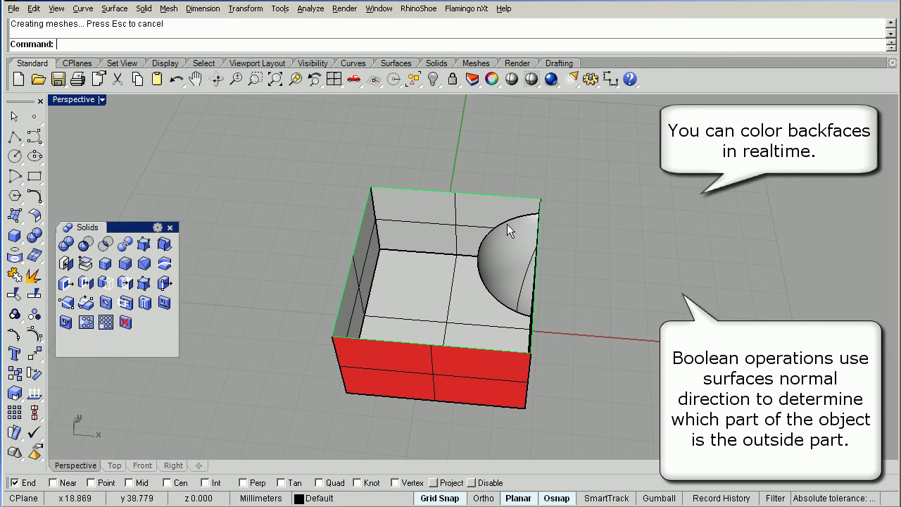
mouse_move(508, 229)
right_mouse_down()
mouse_move(418, 276)
mouse_move(465, 303)
mouse_move(404, 254)
mouse_move(468, 323)
mouse_move(459, 299)
right_mouse_up()
right_click_drag(528, 355, 511, 342)
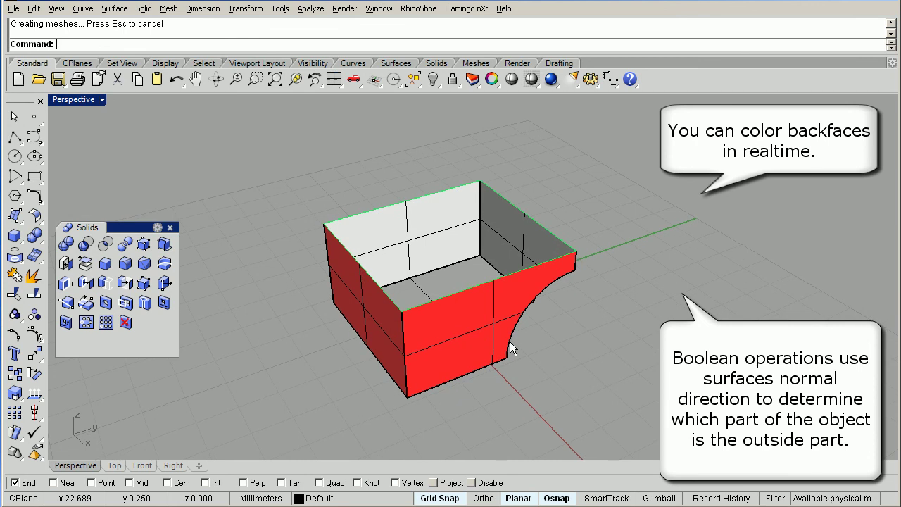
left_click(412, 336)
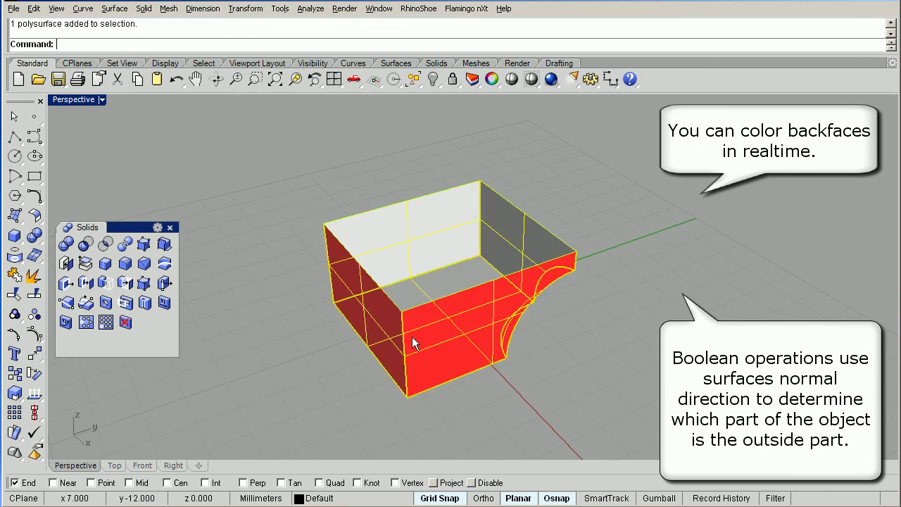
left_click(633, 354)
key("ctrl+z")
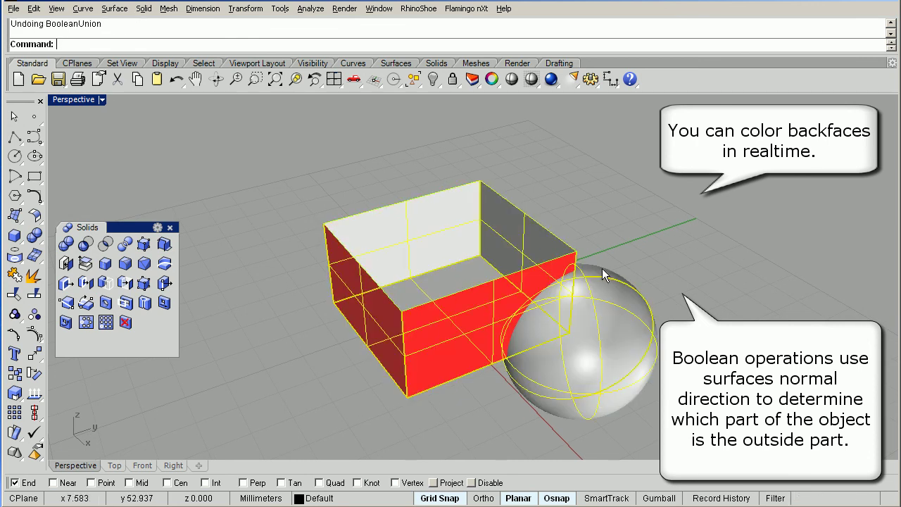
key("Escape")
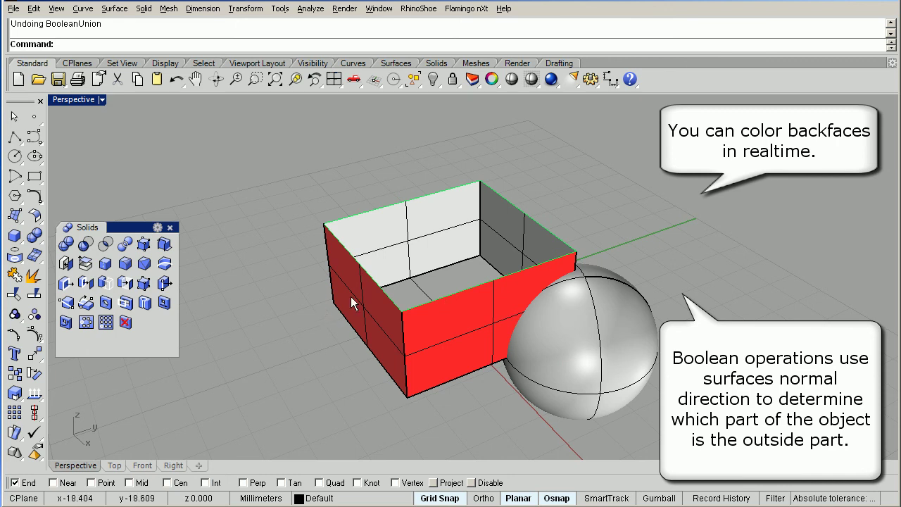
- Flip the open box's normals back inward so its inner faces show red again
left_click(350, 296)
left_click(34, 393)
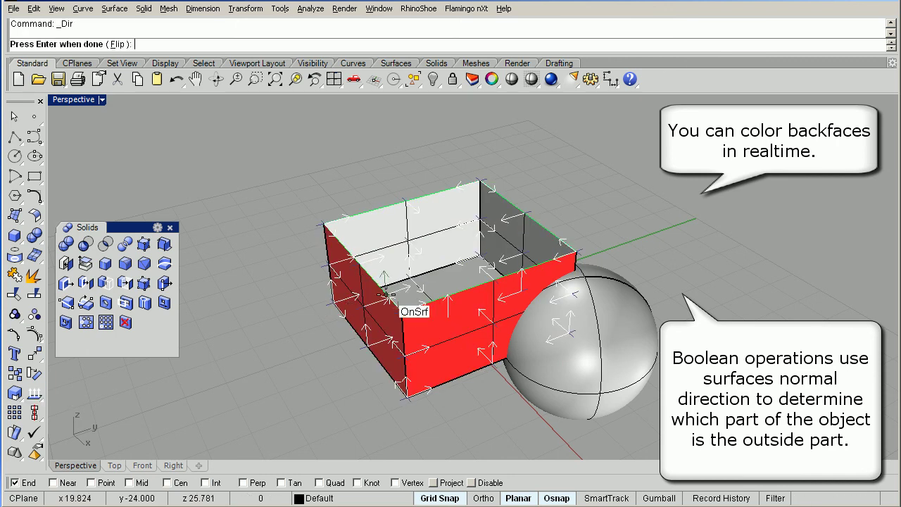
left_click(366, 308)
key("Return")
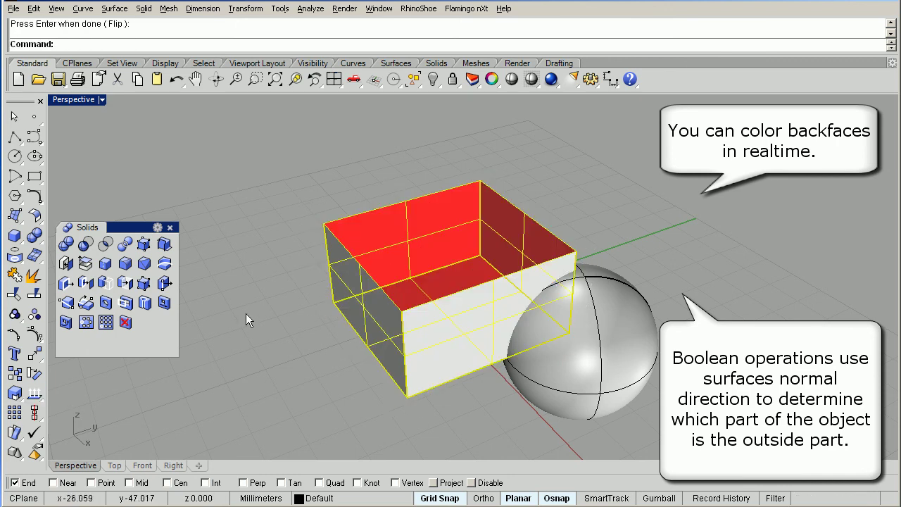
key("Escape")
right_click_drag(496, 245, 492, 260)
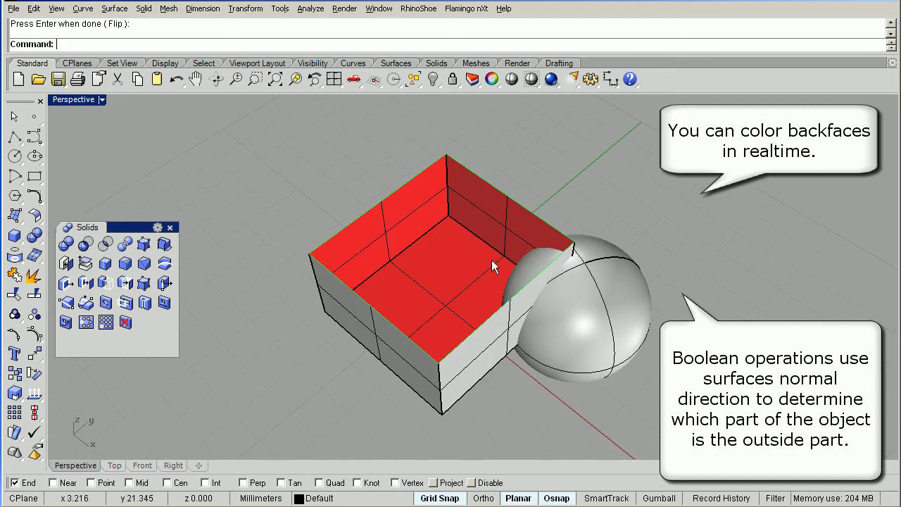
right_click_drag(409, 286, 449, 242)
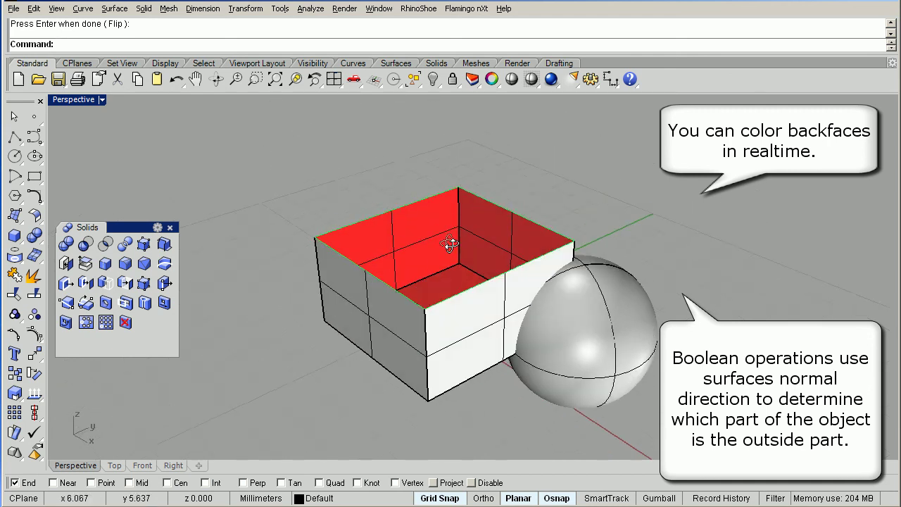
- Boolean-union the open box with the sphere
left_click(65, 244)
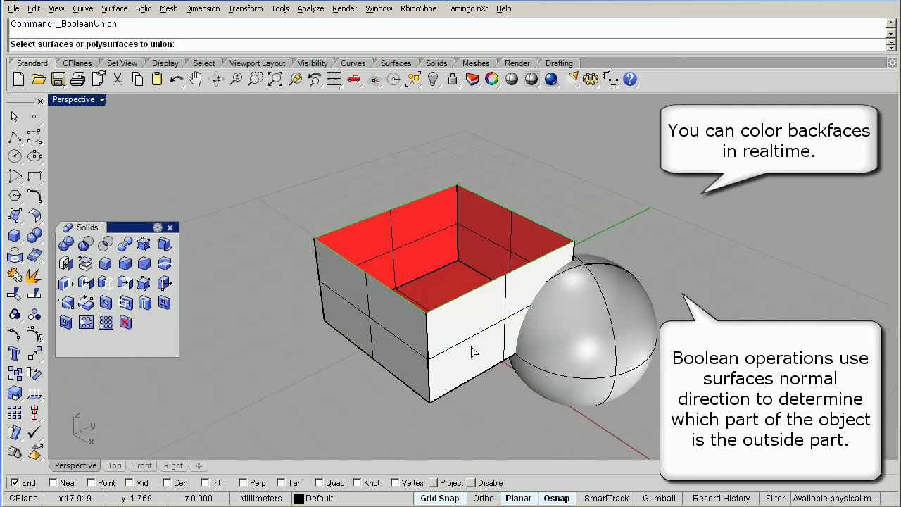
left_click(473, 352)
left_click(584, 352)
right_click(704, 249)
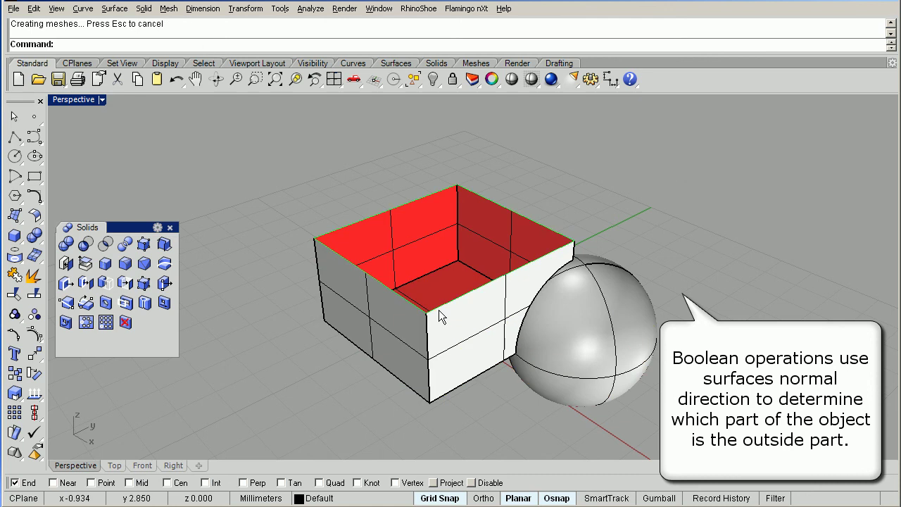
right_click_drag(438, 310, 533, 283)
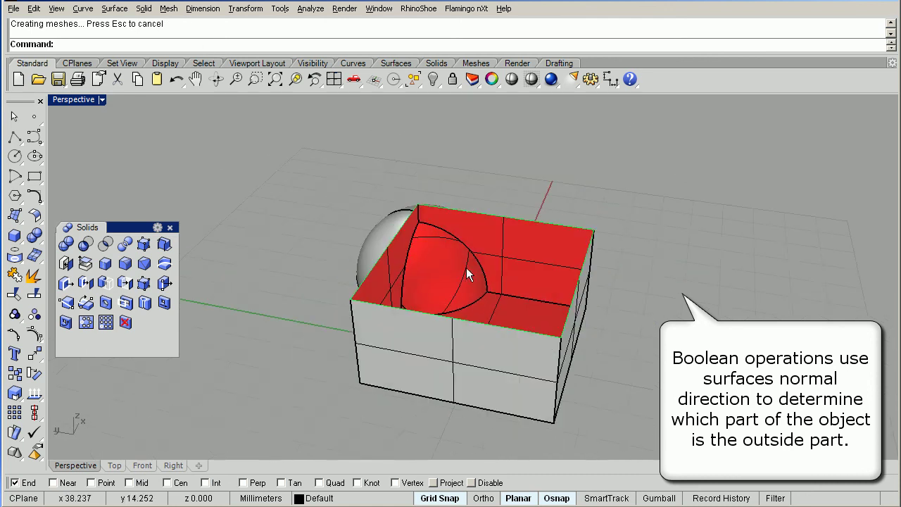
right_click_drag(428, 267, 281, 301)
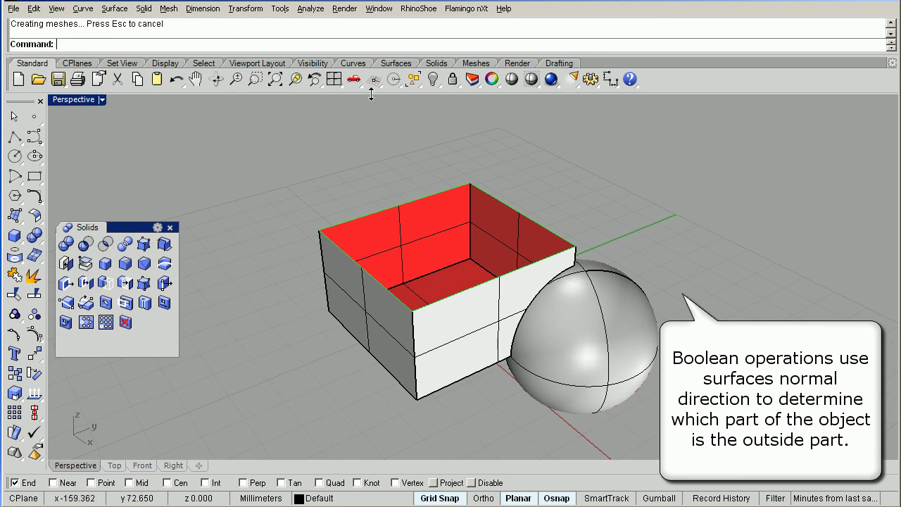
- Zoom extents on the box and sphere and close the floating Solids palette
left_click(275, 79)
right_click_drag(394, 274, 517, 366)
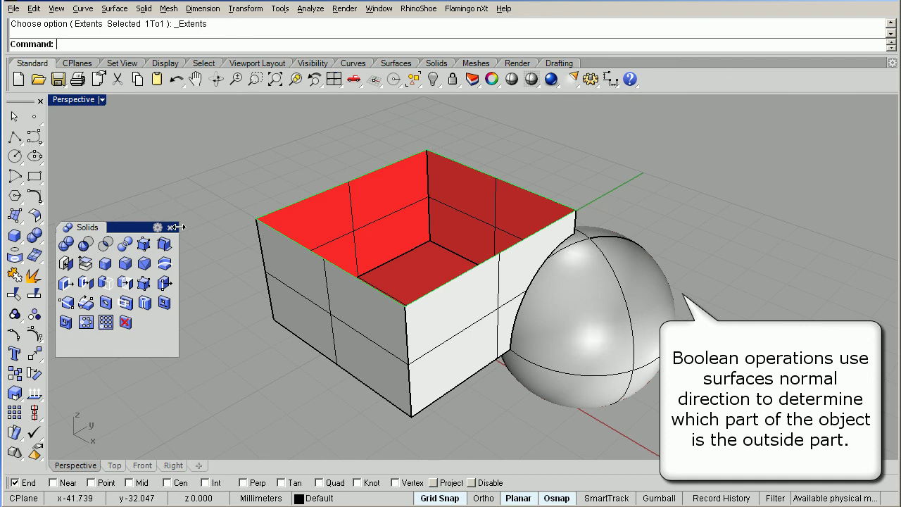
left_click(170, 229)
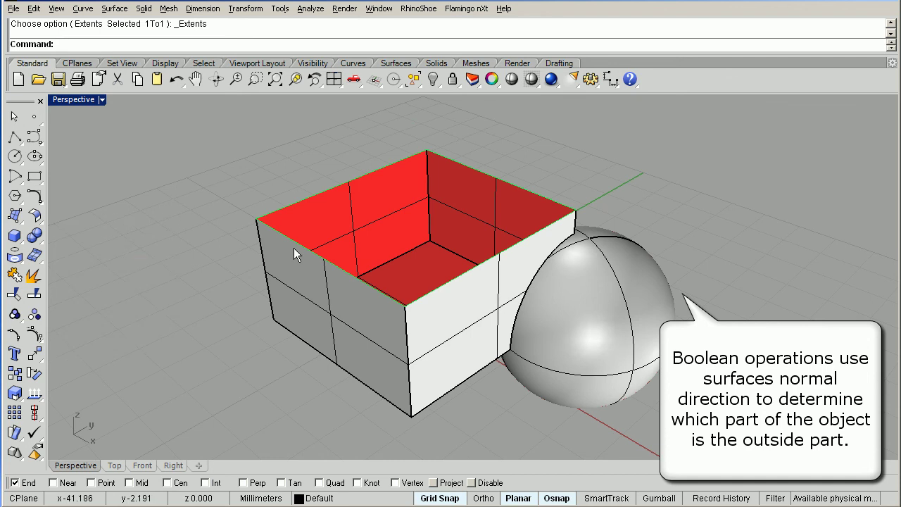
mouse_move(487, 276)
right_mouse_down()
mouse_move(465, 326)
mouse_move(484, 291)
right_mouse_up()
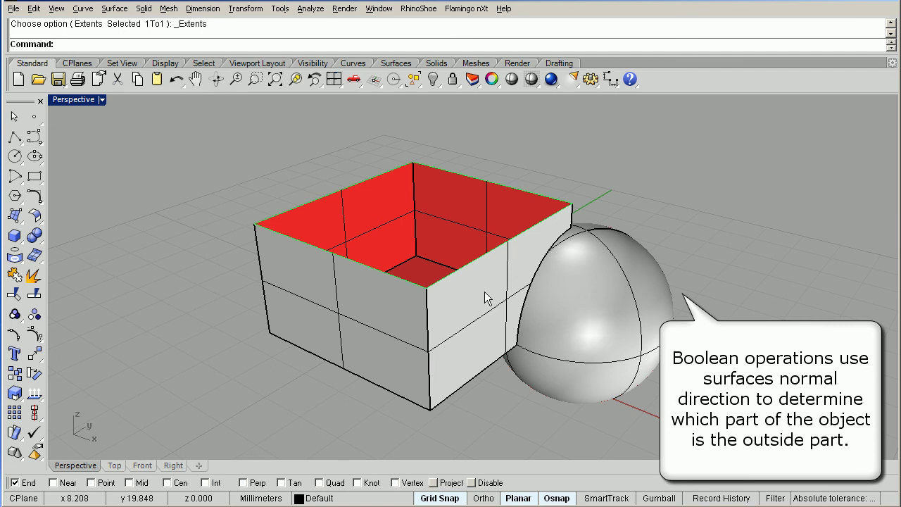
mouse_move(508, 255)
right_mouse_down()
mouse_move(500, 280)
mouse_move(545, 281)
right_mouse_up()
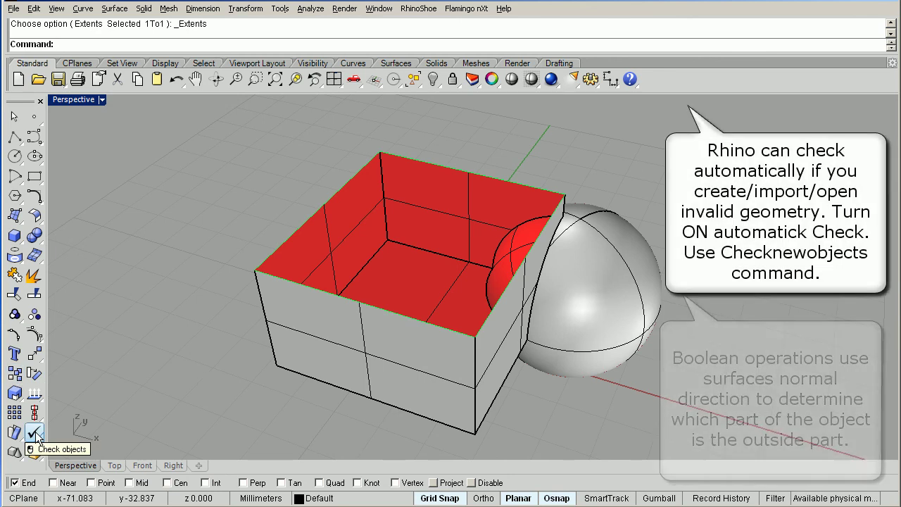
- Turn on Check all new objects from the Check flyout, confirming with Sí
left_click(40, 440)
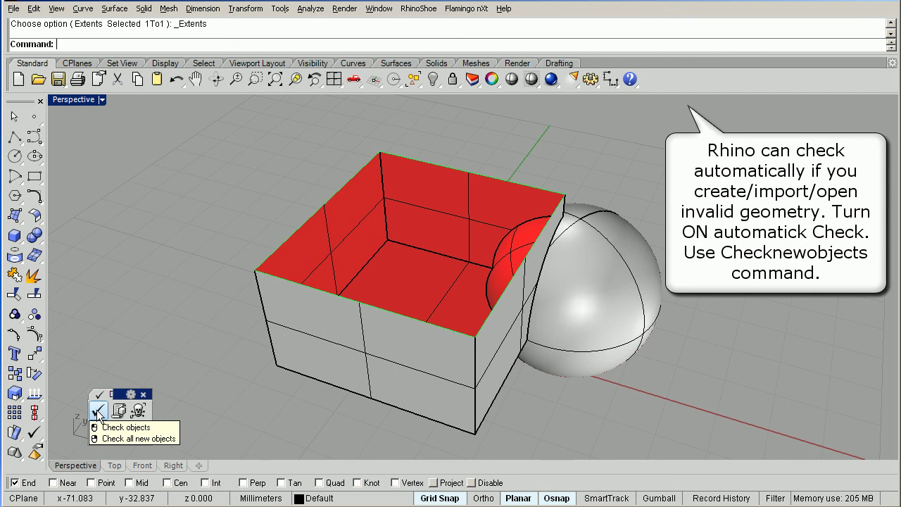
left_click(98, 415)
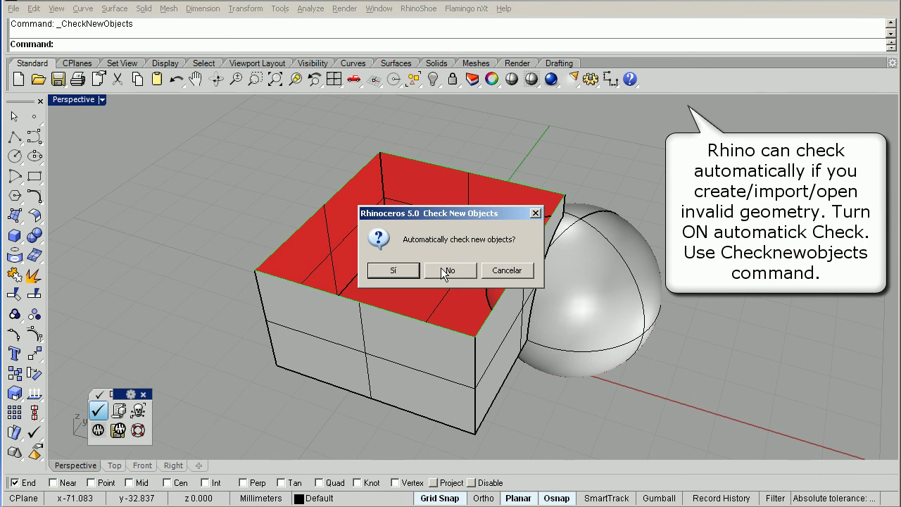
left_click(392, 272)
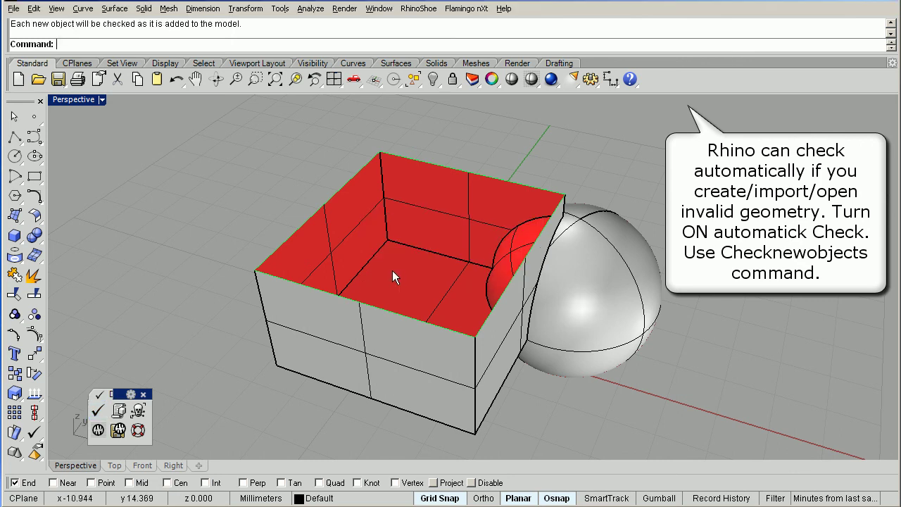
left_click(594, 303)
- Delete the box and sphere, then start a polyline through three points in Perspective
key("Delete")
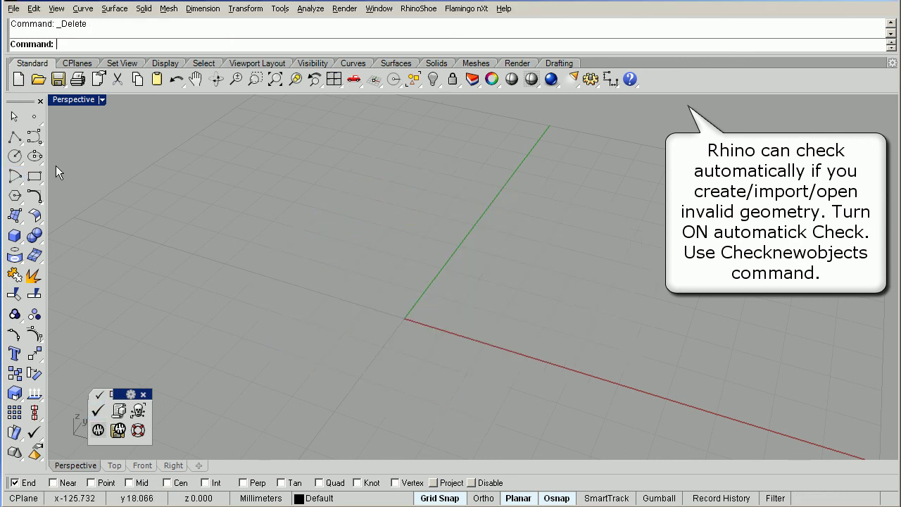
left_click(17, 138)
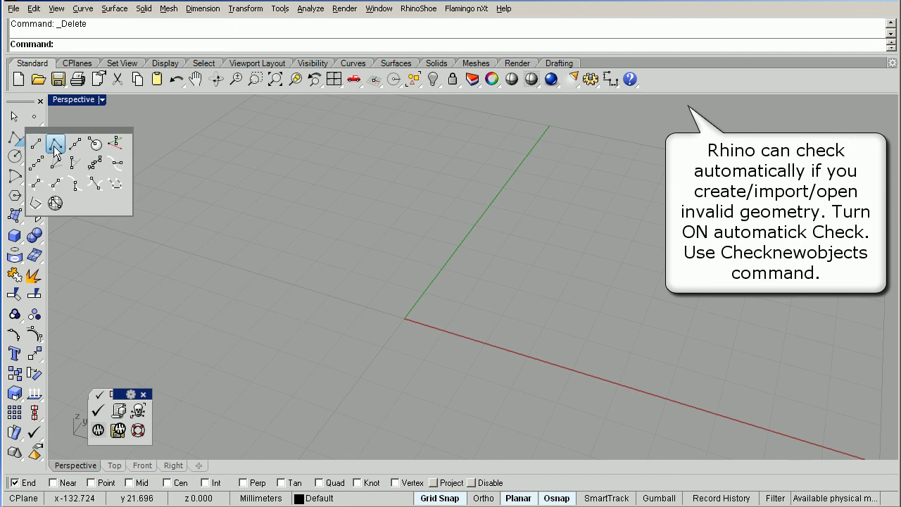
left_click(56, 145)
left_click(317, 347)
left_click(403, 210)
left_click(664, 305)
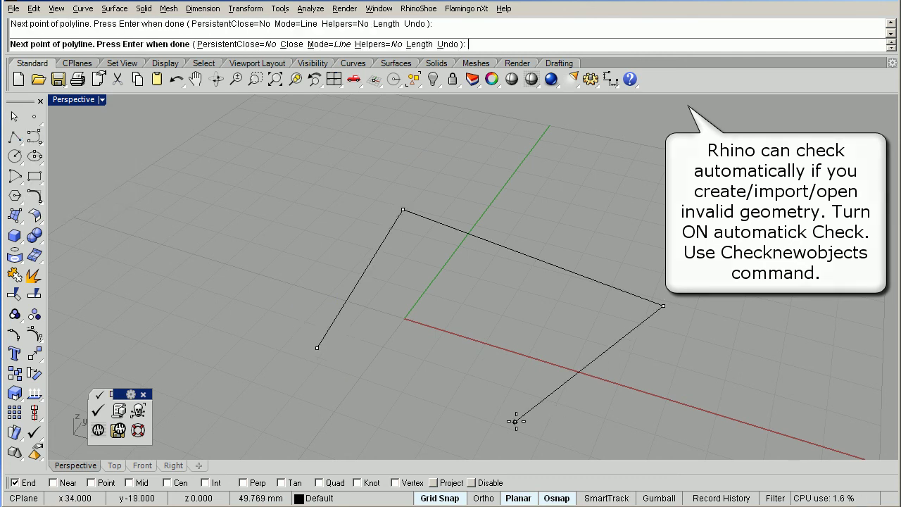